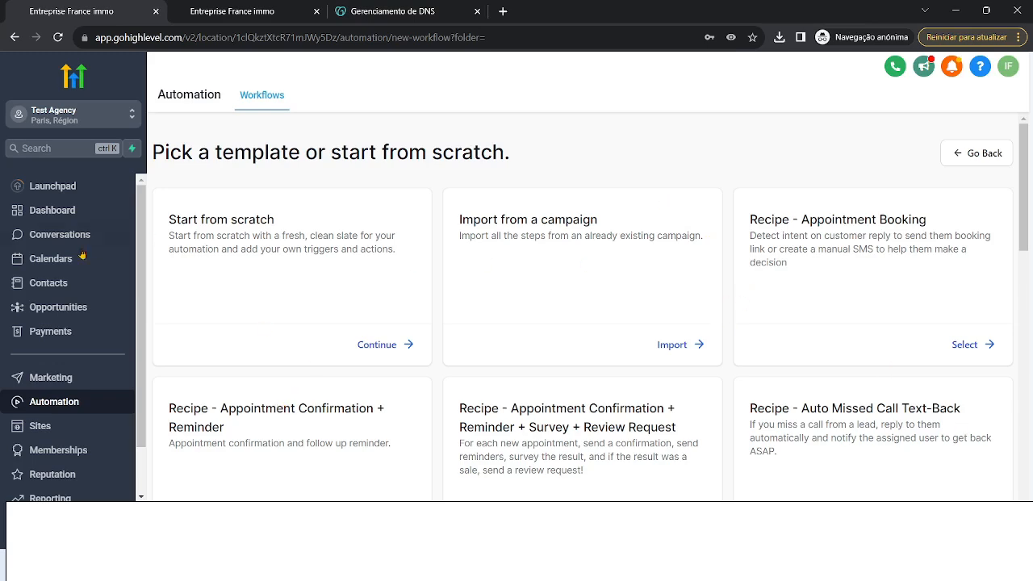
- Open the Test Agency sub-account switcher to list the available accounts
{"action": "left_click", "coordinate": [85, 114]}
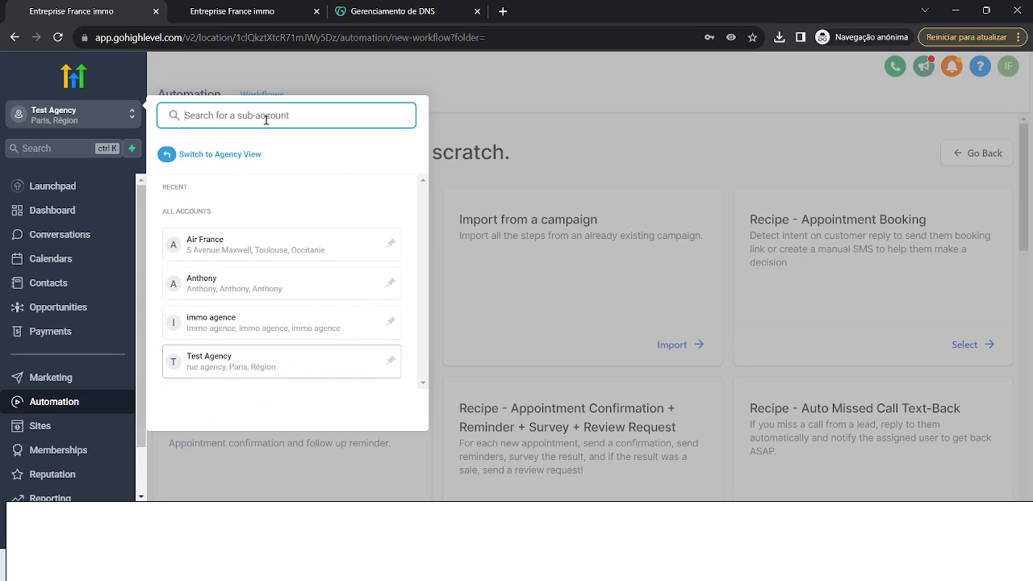
- Close the sub-account list and scroll through the workflow template cards and back up
{"action": "left_click", "coordinate": [136, 115]}
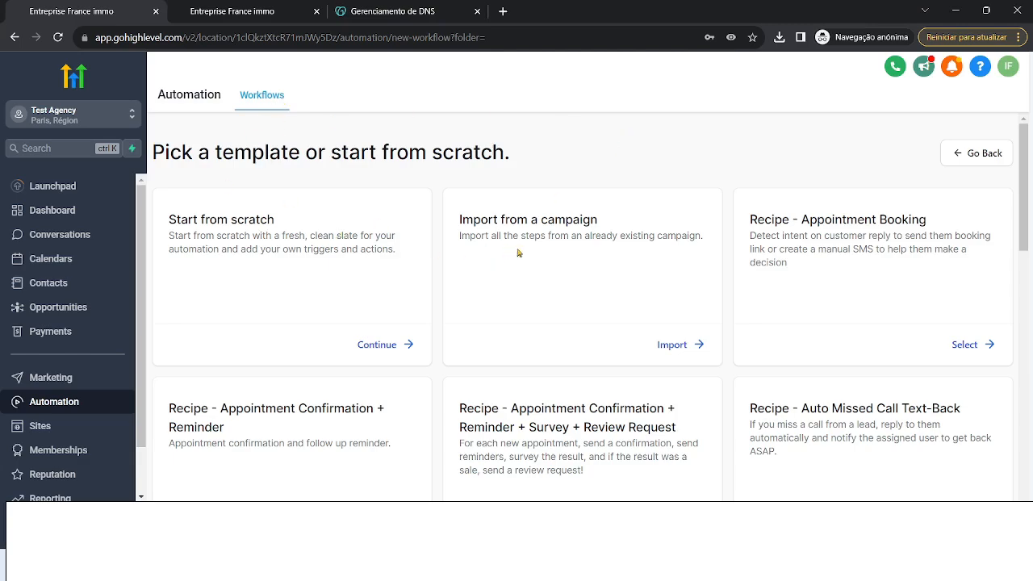
{"action": "scroll", "coordinate": [516, 254], "scroll_direction": "down", "scroll_amount": 8}
{"action": "scroll", "coordinate": [772, 315], "scroll_direction": "up", "scroll_amount": 8}
{"action": "scroll", "coordinate": [864, 323], "scroll_direction": "down", "scroll_amount": 5}
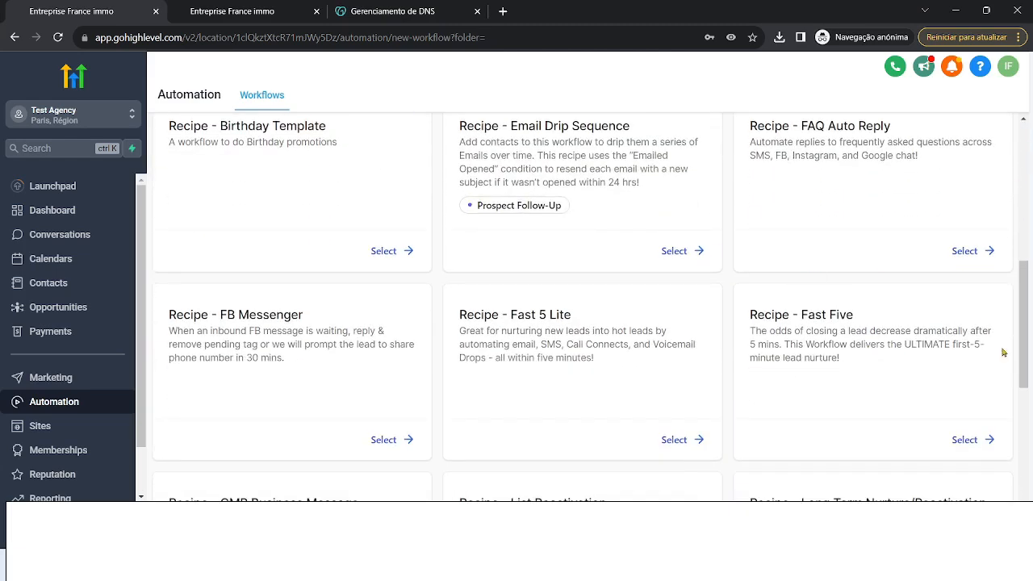
{"action": "scroll", "coordinate": [859, 395], "scroll_direction": "down", "scroll_amount": 3}
{"action": "scroll", "coordinate": [442, 393], "scroll_direction": "down", "scroll_amount": 3}
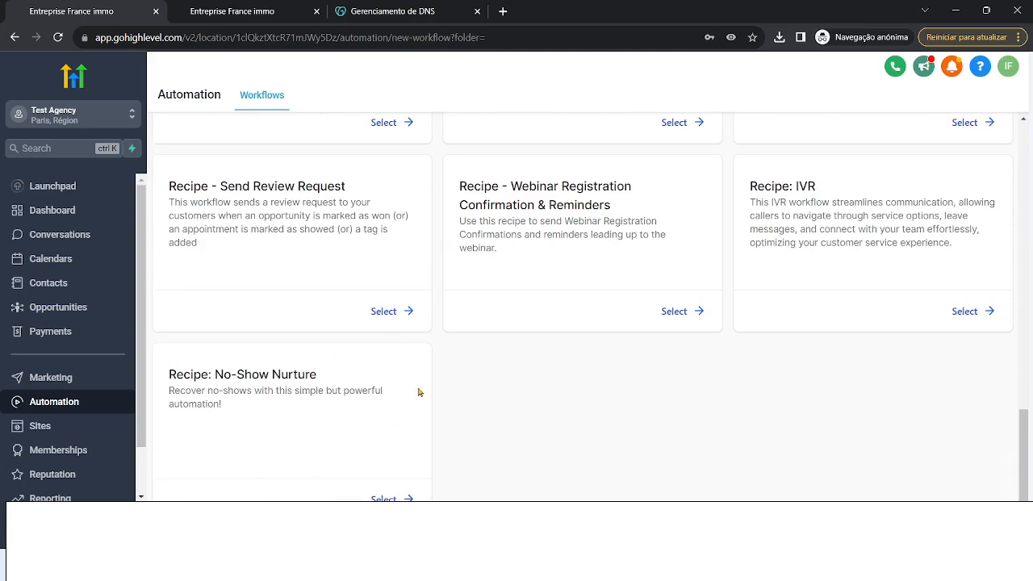
{"action": "scroll", "coordinate": [391, 408], "scroll_direction": "up", "scroll_amount": 4}
{"action": "scroll", "coordinate": [609, 350], "scroll_direction": "up", "scroll_amount": 10}
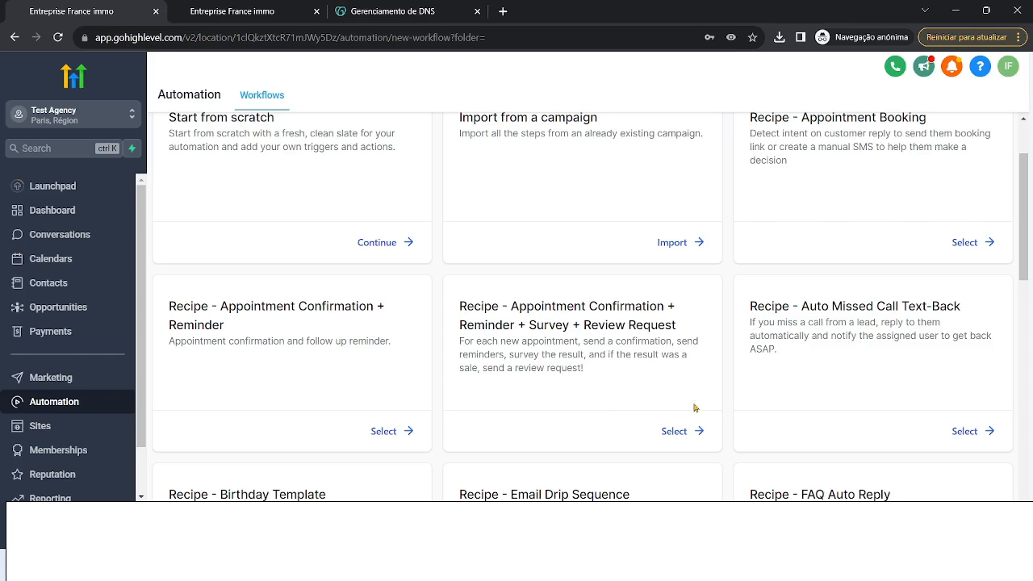
{"action": "scroll", "coordinate": [694, 407], "scroll_direction": "up", "scroll_amount": 3}
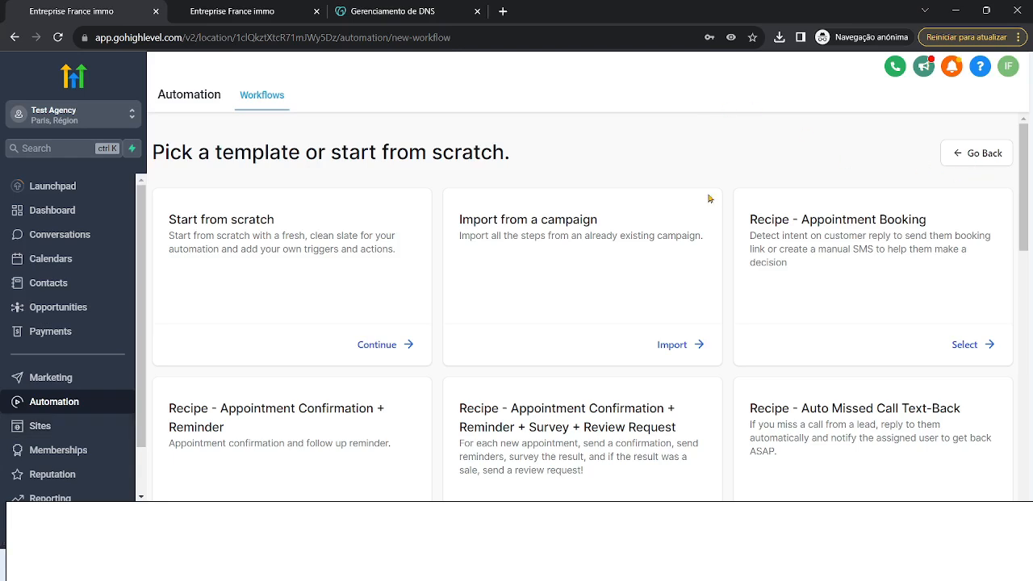
- Return to the workflow list and create a new workflow using Start from scratch
{"action": "left_click", "coordinate": [978, 154]}
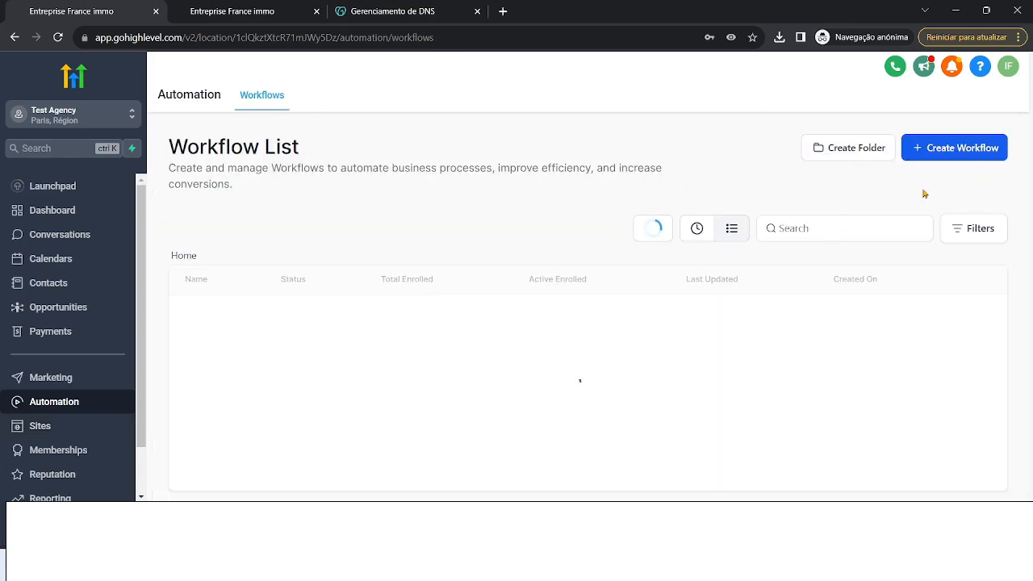
{"action": "left_click", "coordinate": [933, 151]}
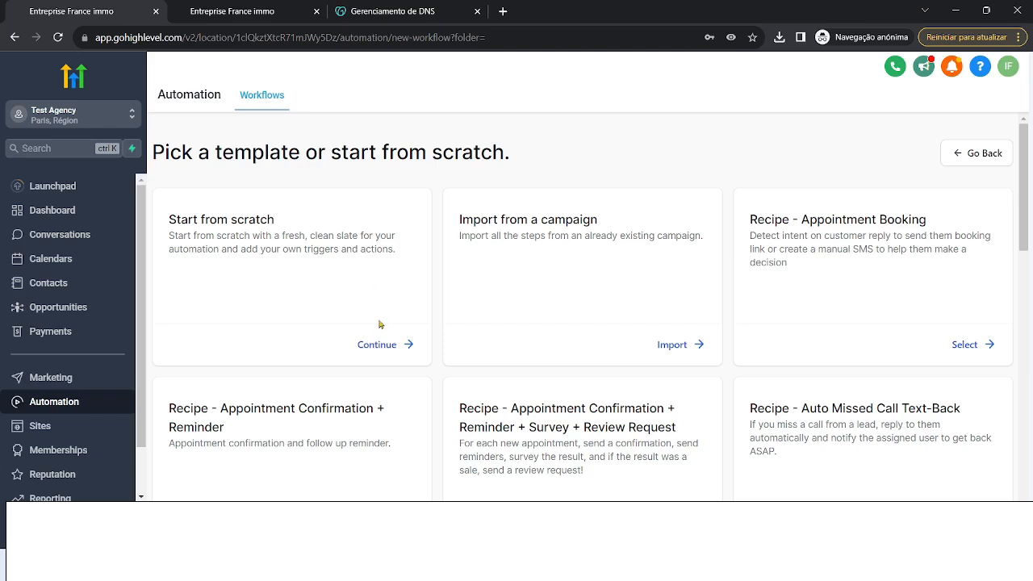
{"action": "left_click", "coordinate": [395, 348]}
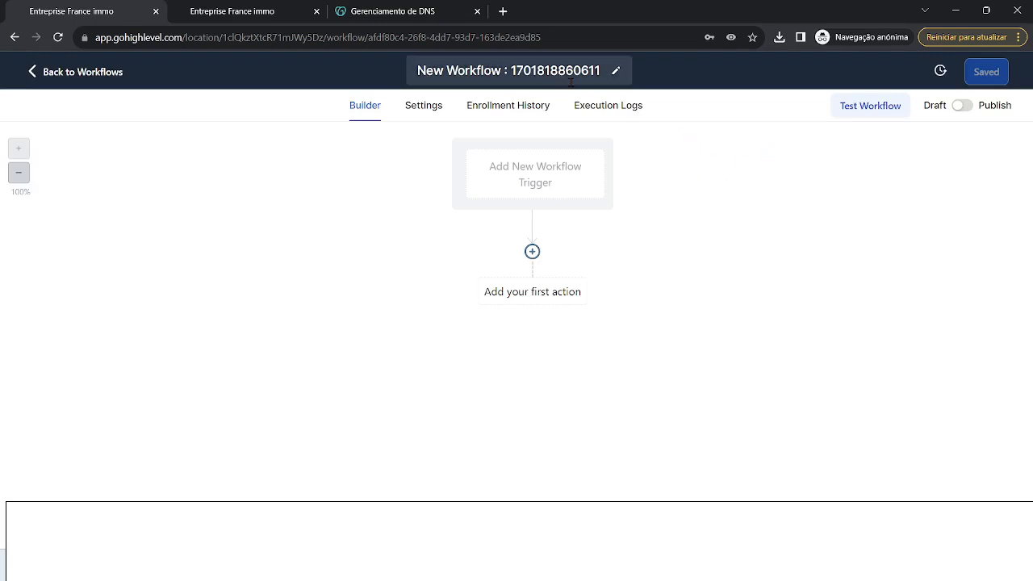
- Change the workflow title from its default name to 'Prospects'
{"action": "left_click", "coordinate": [565, 71]}
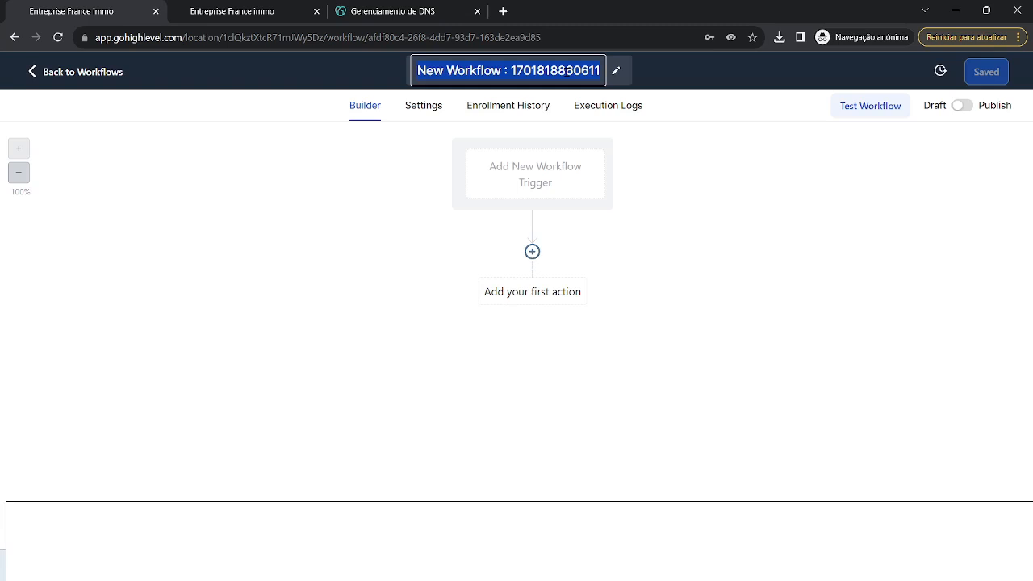
{"action": "key", "text": "Caps_Lock"}
{"action": "type", "text": "C"}
{"action": "key", "text": "Caps_Lock"}
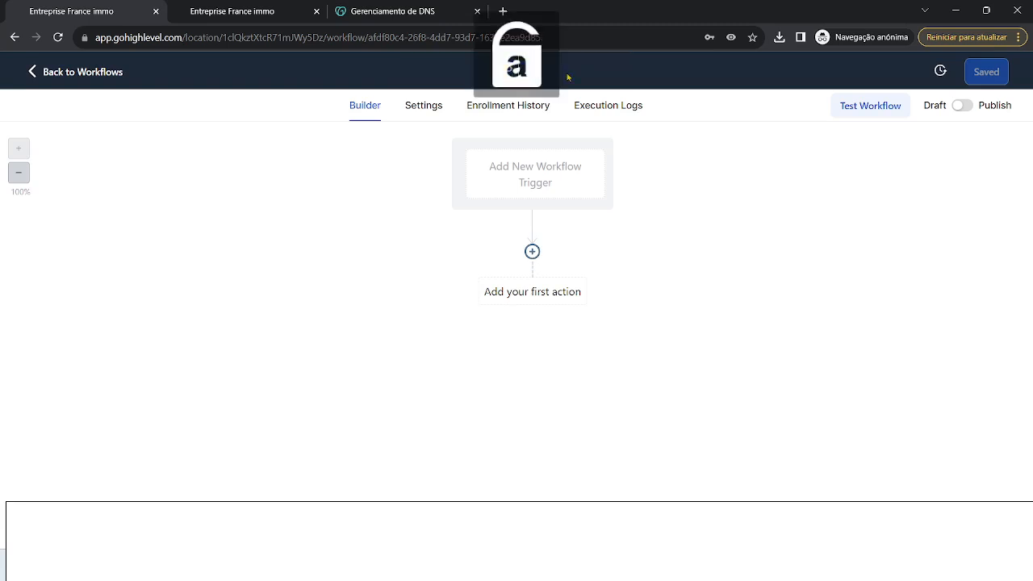
{"action": "type", "text": "rospects"}
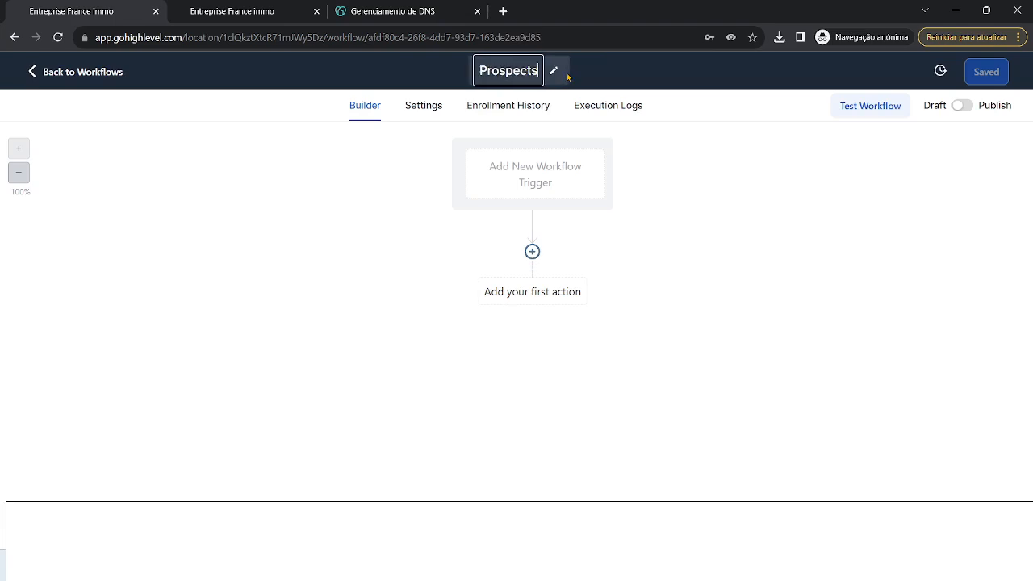
{"action": "left_click", "coordinate": [769, 202]}
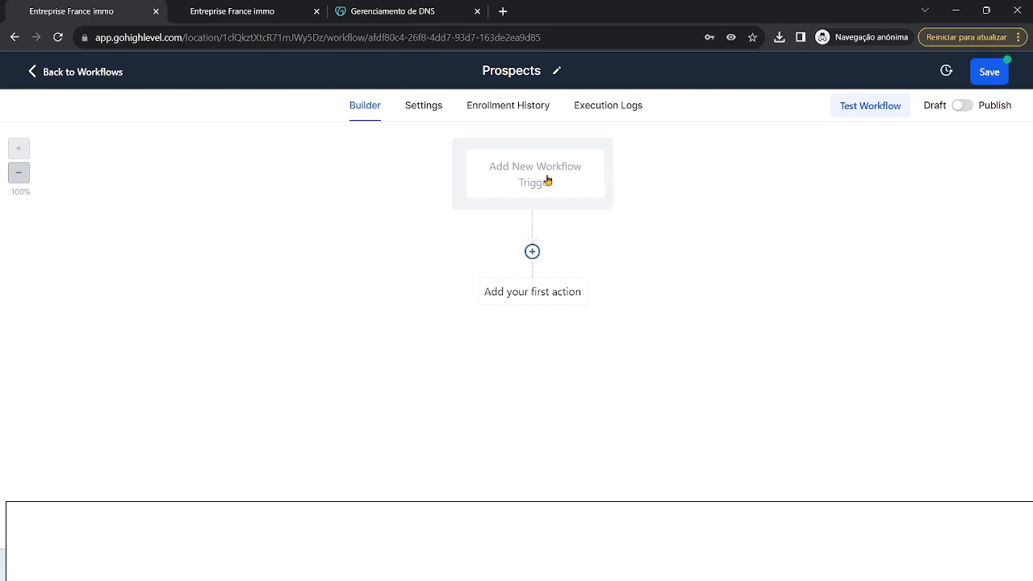
- Add and save a Form Submitted trigger, found by searching 'fo'
{"action": "left_click", "coordinate": [521, 175]}
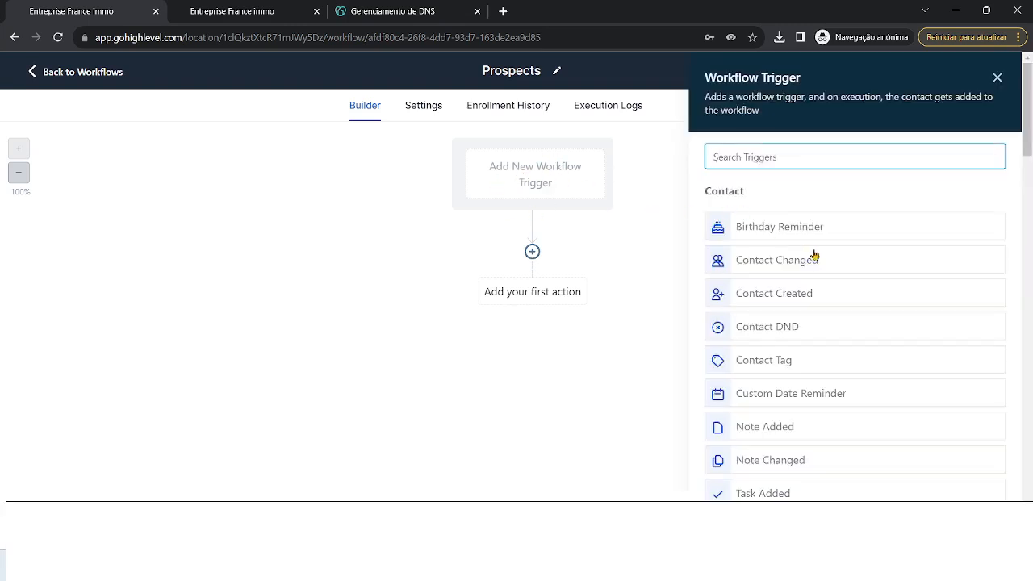
{"action": "scroll", "coordinate": [945, 312], "scroll_direction": "down", "scroll_amount": 5}
{"action": "scroll", "coordinate": [965, 313], "scroll_direction": "down", "scroll_amount": 15}
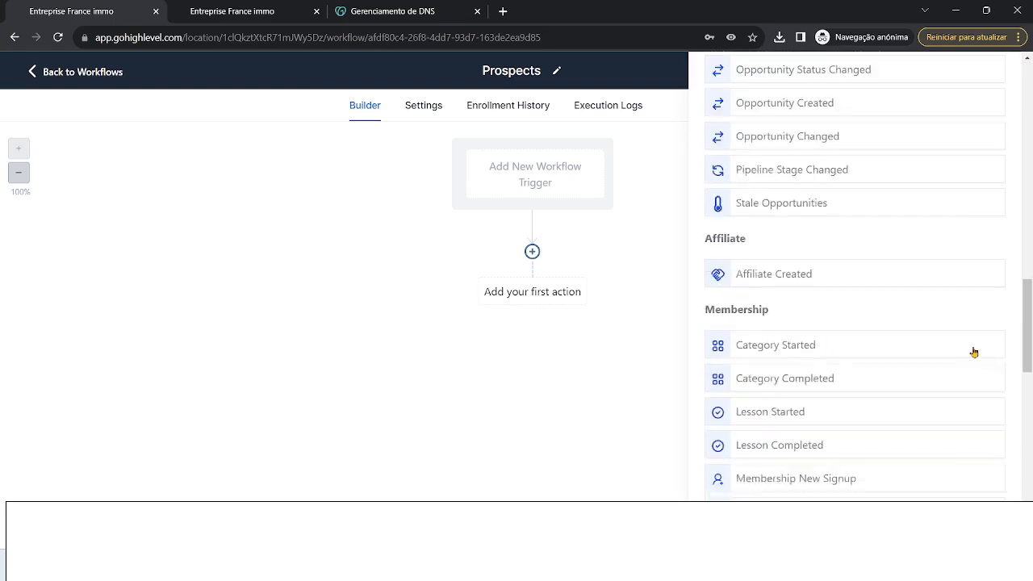
{"action": "scroll", "coordinate": [957, 414], "scroll_direction": "up", "scroll_amount": 12}
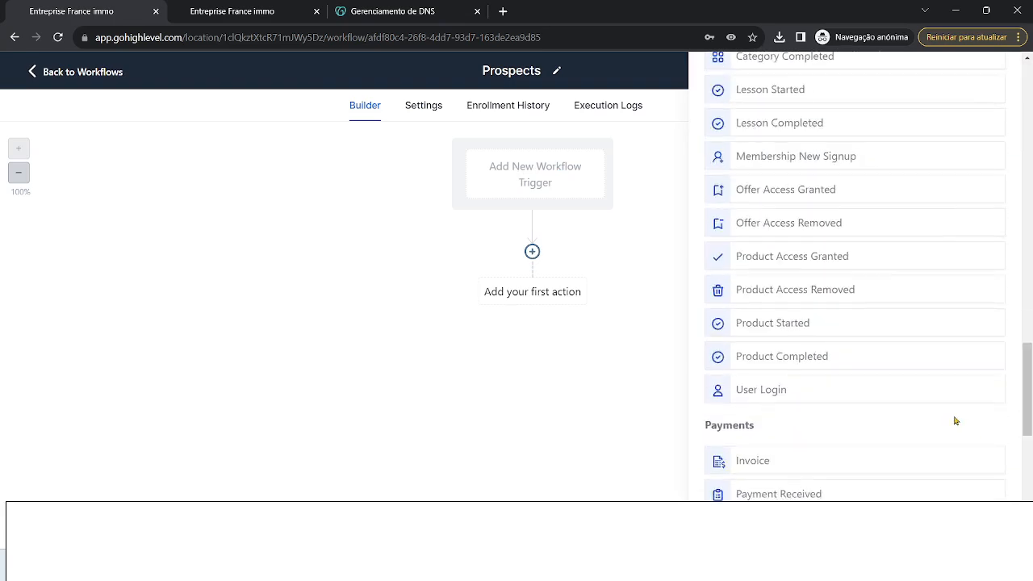
{"action": "left_click_drag", "start_coordinate": [1023, 307], "coordinate": [1023, 142]}
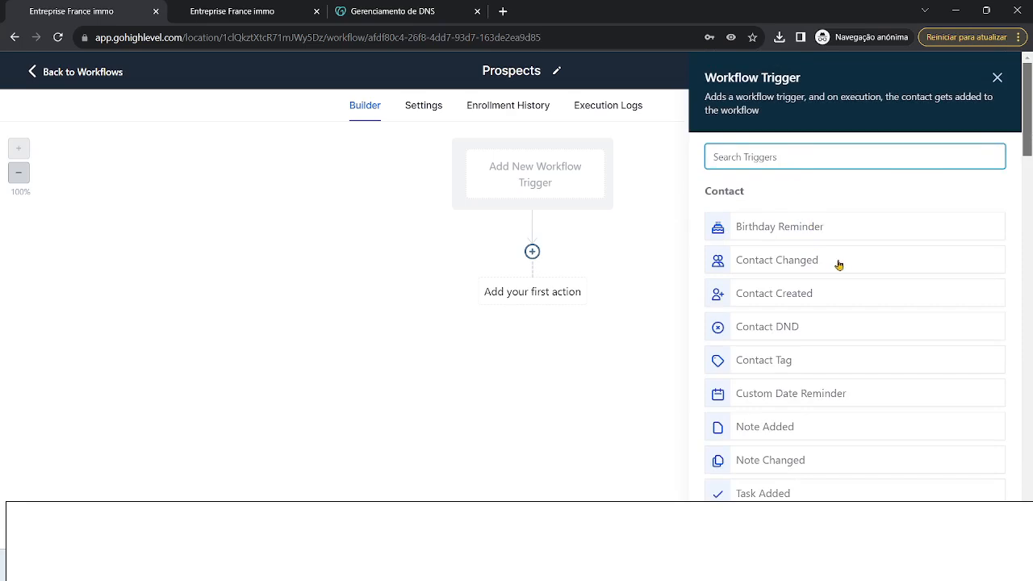
{"action": "left_click", "coordinate": [522, 178]}
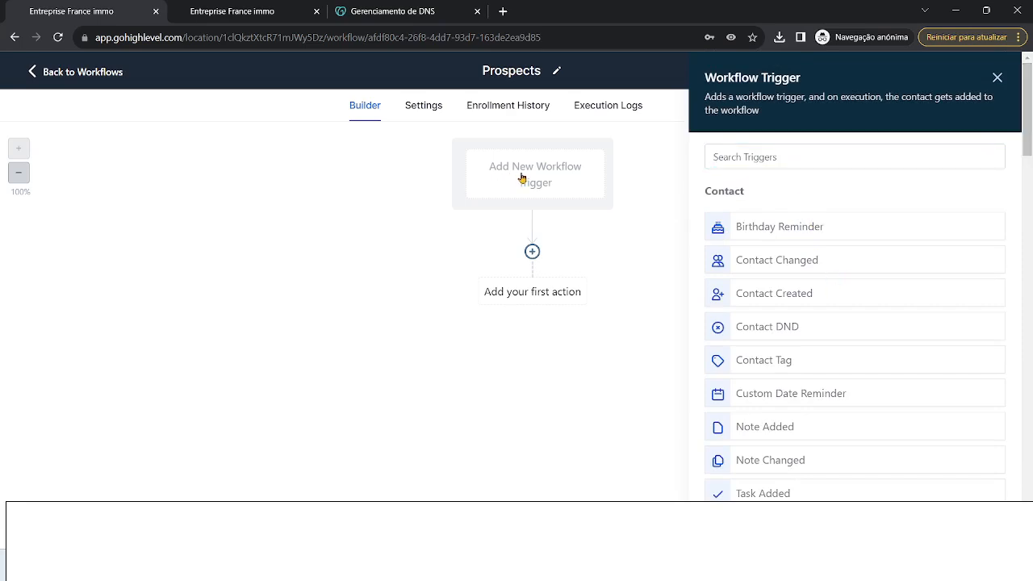
{"action": "left_click", "coordinate": [815, 168]}
{"action": "type", "text": "fo"}
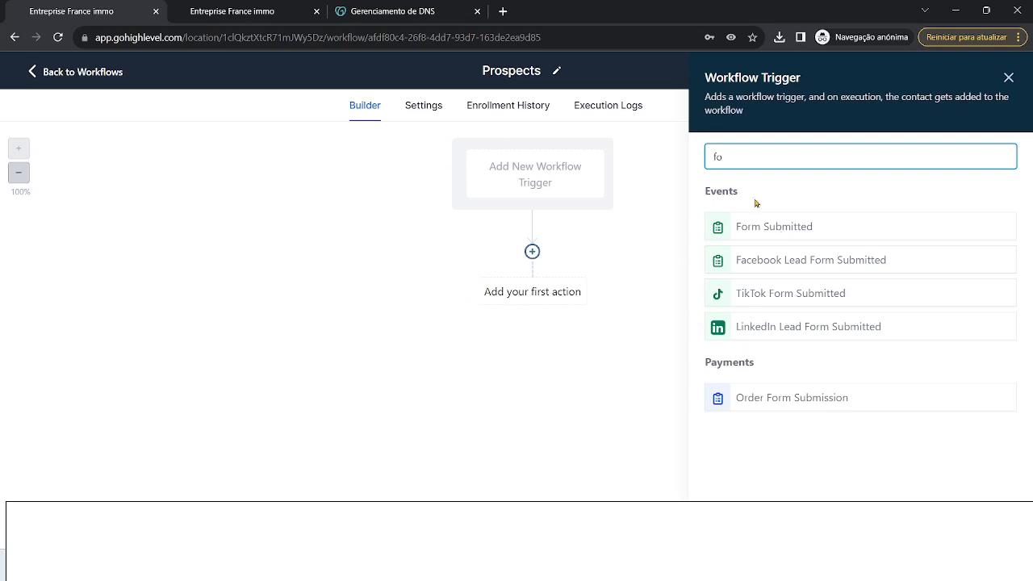
{"action": "left_click", "coordinate": [795, 227]}
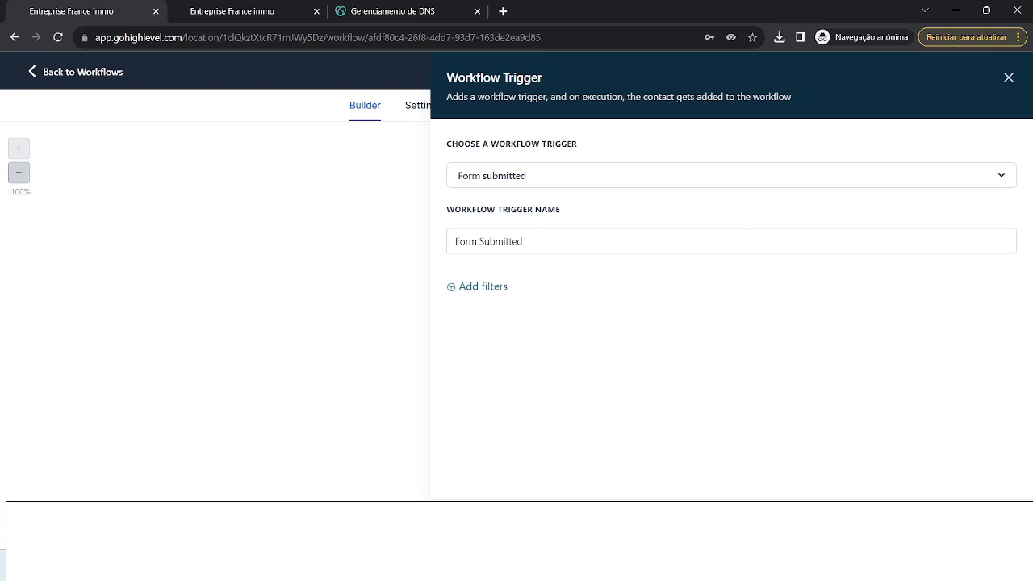
{"action": "left_click", "coordinate": [974, 525]}
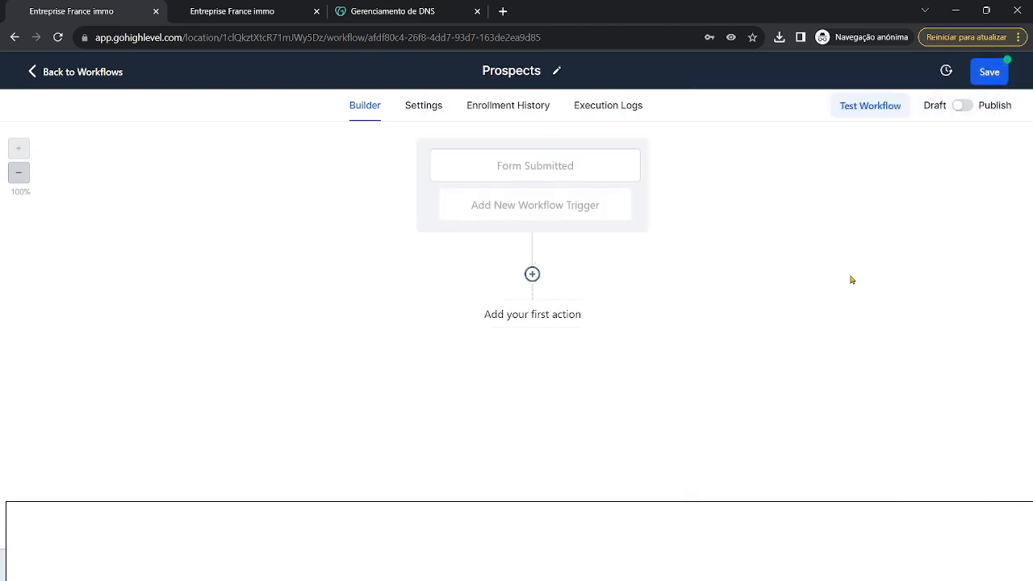
- Open the action picker after the trigger and try searching 'ema'
{"action": "left_click", "coordinate": [532, 274]}
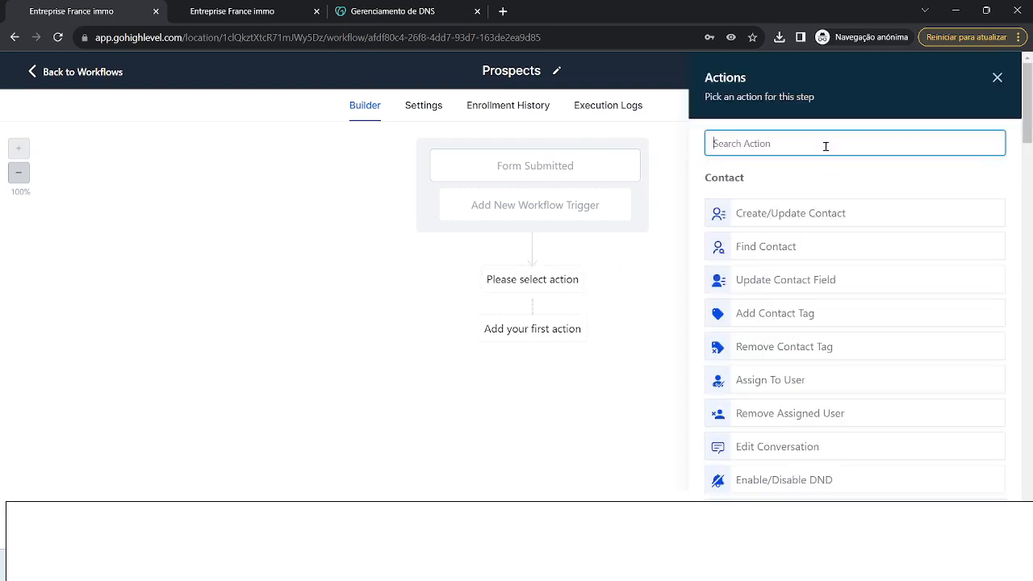
{"action": "type", "text": "ema"}
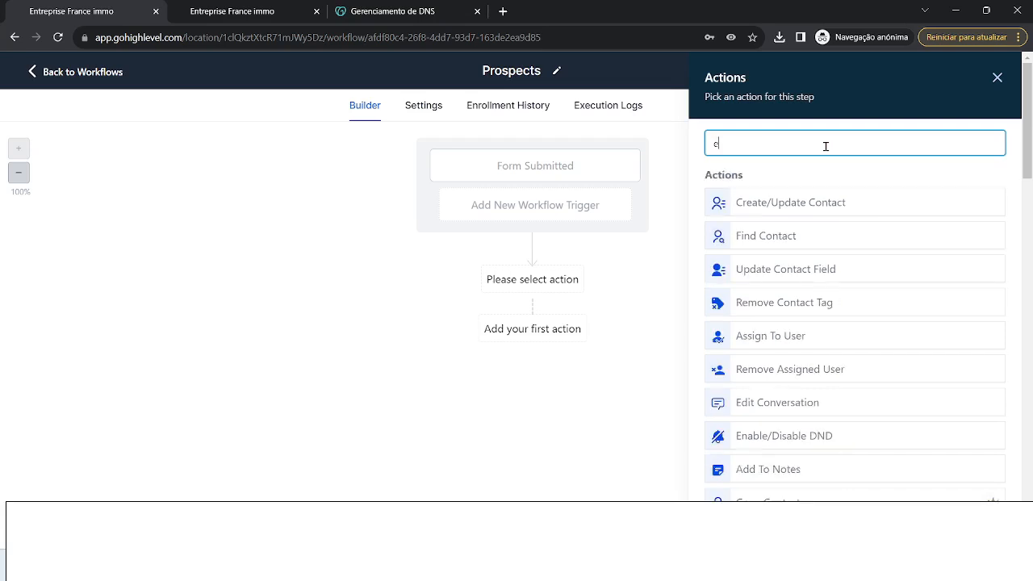
{"action": "key", "text": "BackSpace"}
{"action": "key", "text": "BackSpace"}
{"action": "key", "text": "BackSpace"}
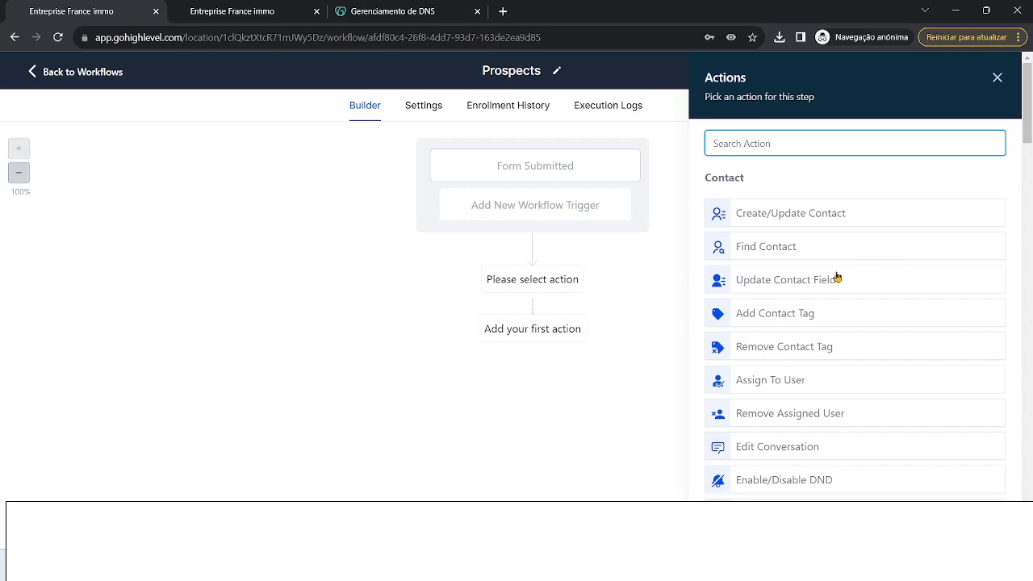
- Browse the full list of actions, then close the picker without choosing one
{"action": "scroll", "coordinate": [837, 279], "scroll_direction": "down", "scroll_amount": 5}
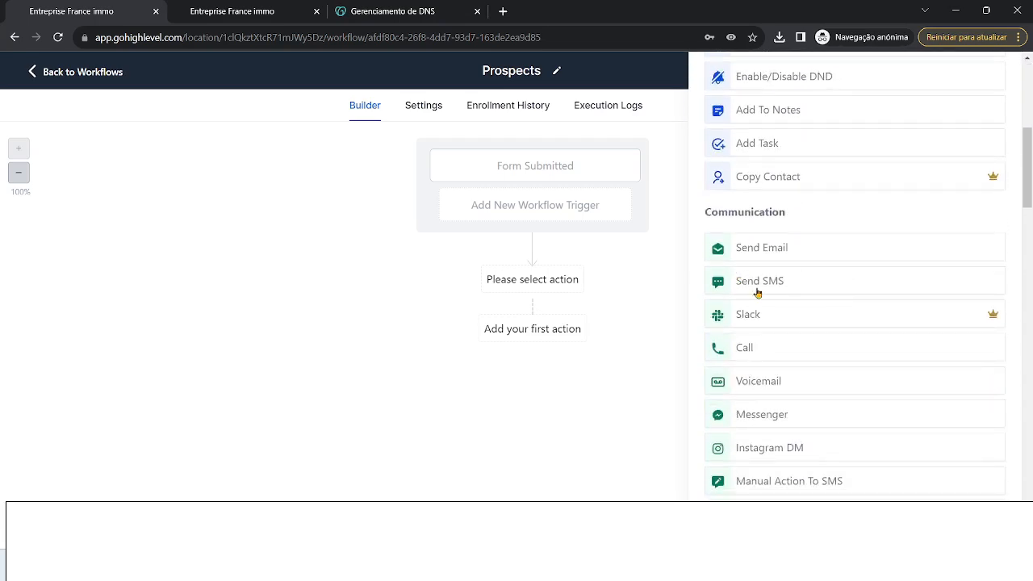
{"action": "scroll", "coordinate": [820, 313], "scroll_direction": "down", "scroll_amount": 1}
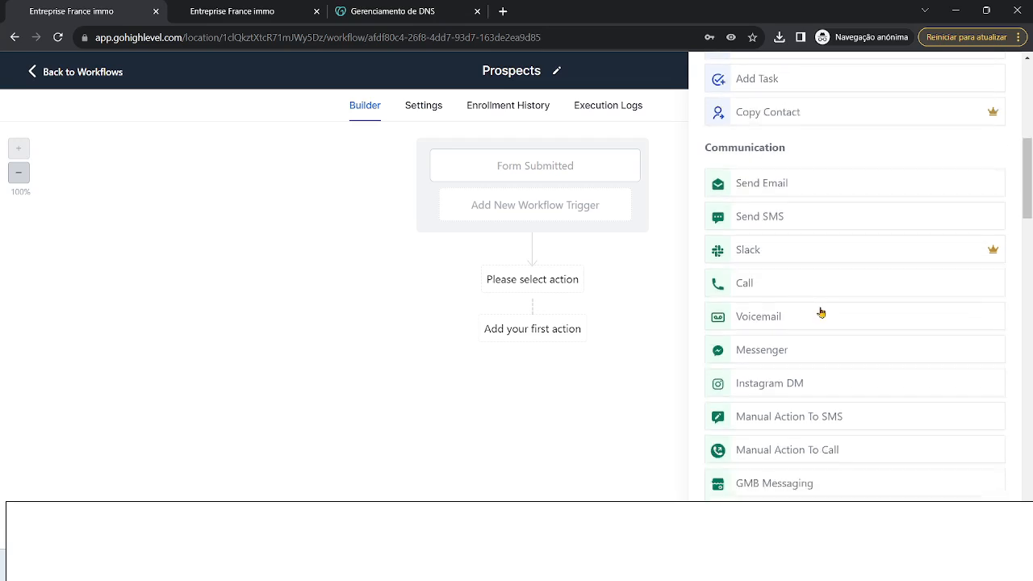
{"action": "scroll", "coordinate": [832, 332], "scroll_direction": "down", "scroll_amount": 1}
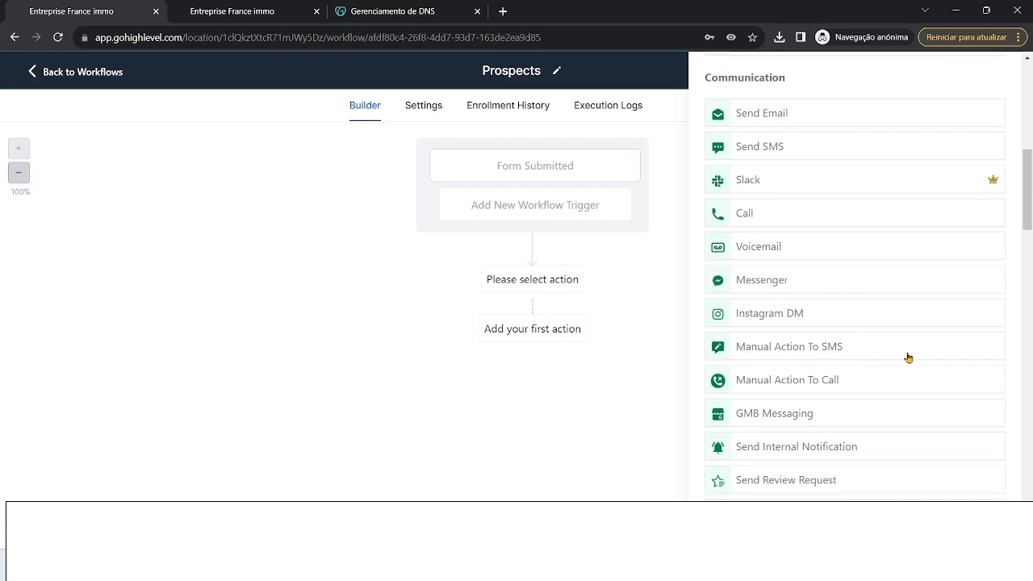
{"action": "scroll", "coordinate": [904, 355], "scroll_direction": "down", "scroll_amount": 2}
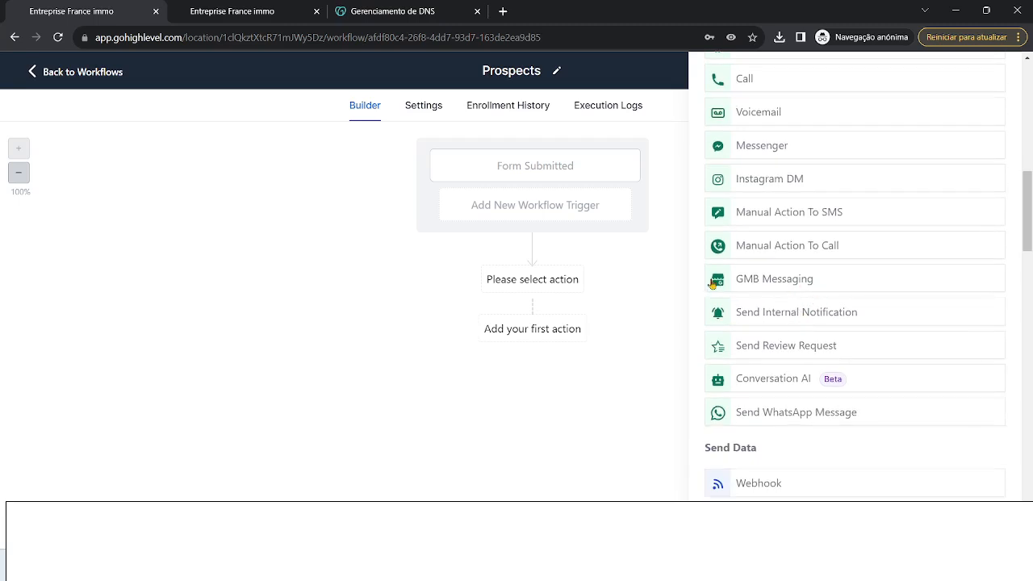
{"action": "scroll", "coordinate": [882, 373], "scroll_direction": "down", "scroll_amount": 1}
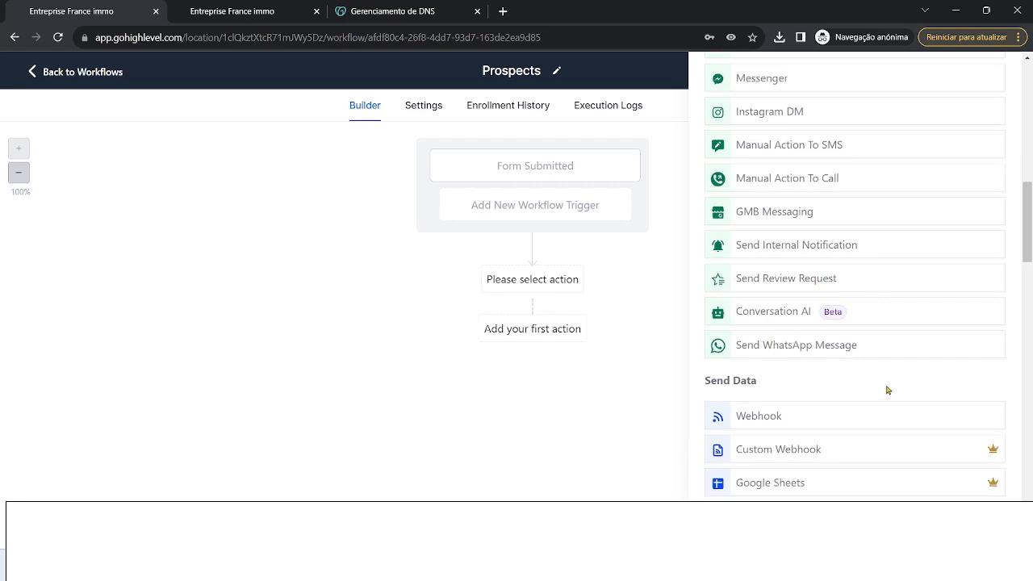
{"action": "scroll", "coordinate": [887, 389], "scroll_direction": "down", "scroll_amount": 3}
{"action": "scroll", "coordinate": [887, 390], "scroll_direction": "down", "scroll_amount": 10}
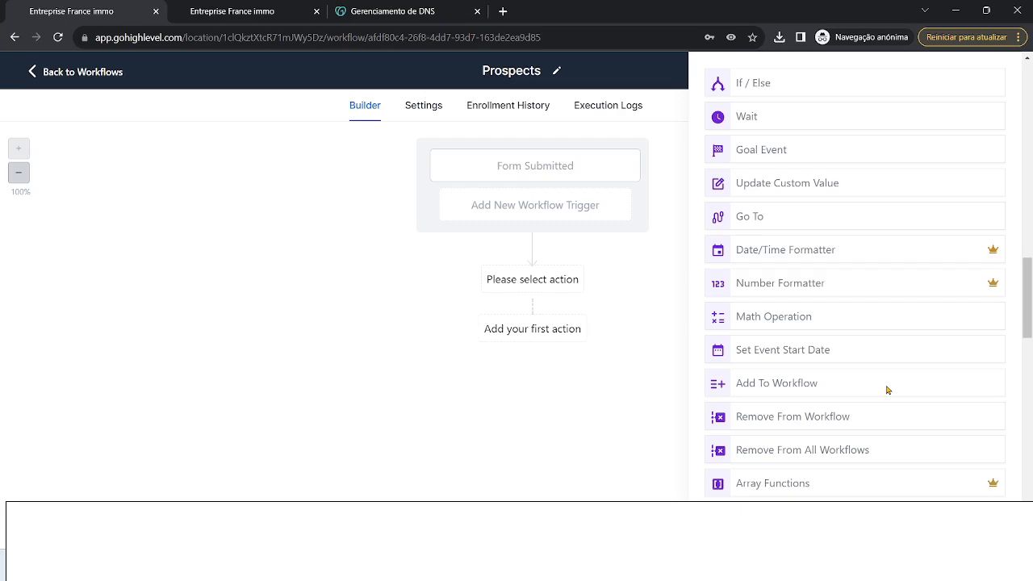
{"action": "scroll", "coordinate": [883, 387], "scroll_direction": "down", "scroll_amount": 8}
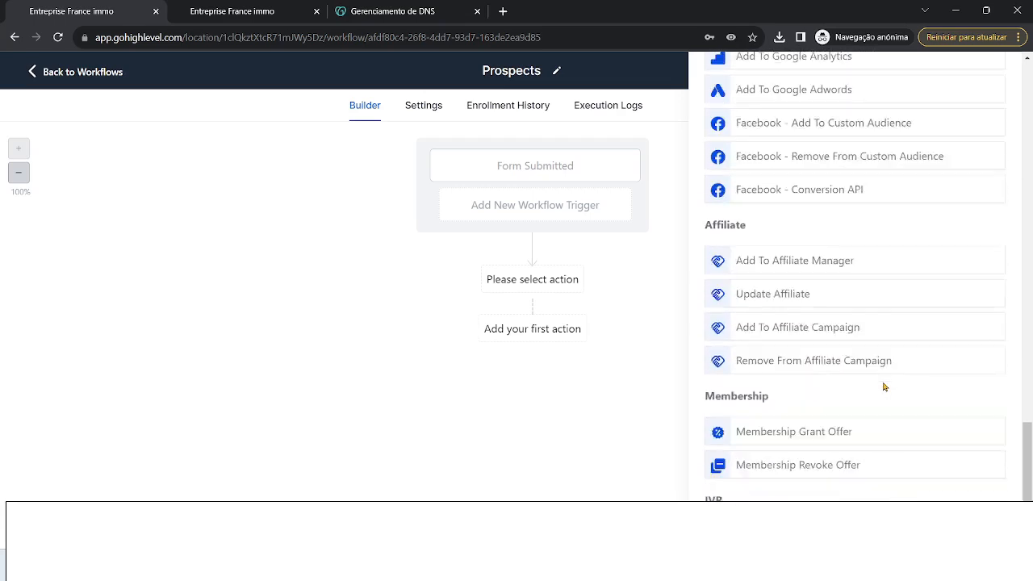
{"action": "scroll", "coordinate": [805, 314], "scroll_direction": "up", "scroll_amount": 1}
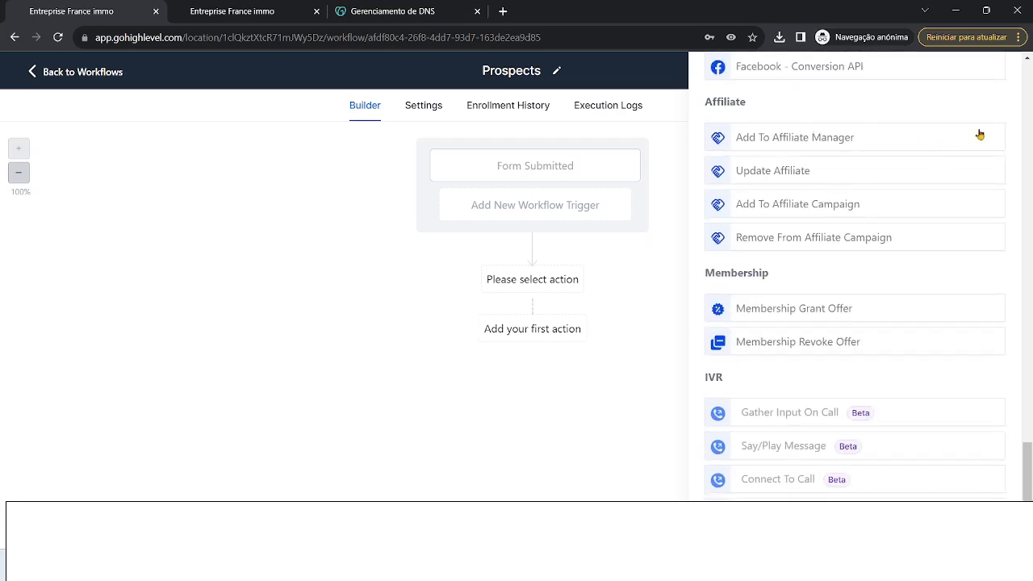
{"action": "scroll", "coordinate": [1009, 235], "scroll_direction": "up", "scroll_amount": 10}
{"action": "scroll", "coordinate": [1009, 236], "scroll_direction": "up", "scroll_amount": 10}
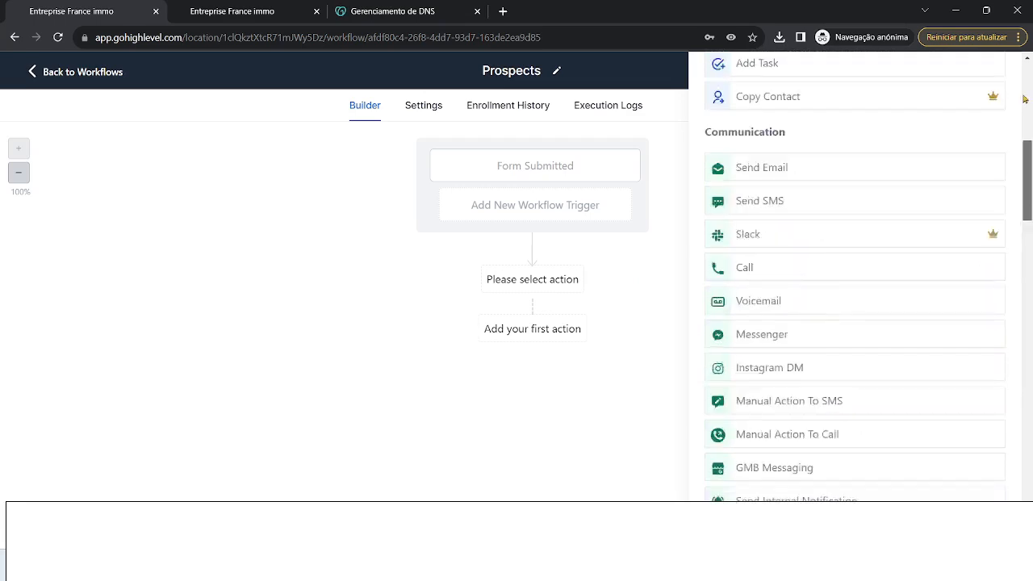
{"action": "left_click", "coordinate": [997, 77]}
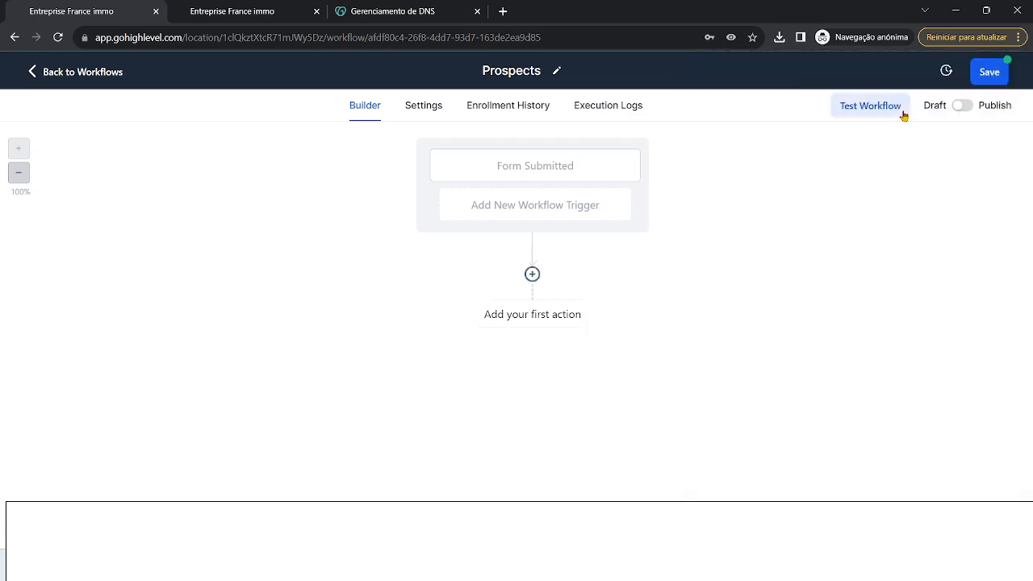
- Add a Send Email action after the Form Submitted trigger
{"action": "left_click", "coordinate": [532, 275]}
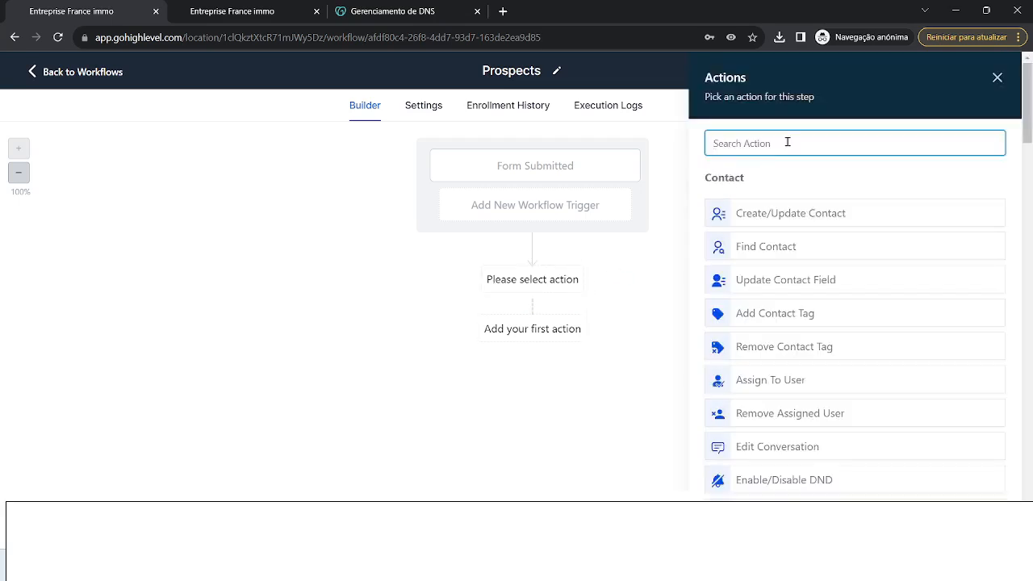
{"action": "type", "text": "email"}
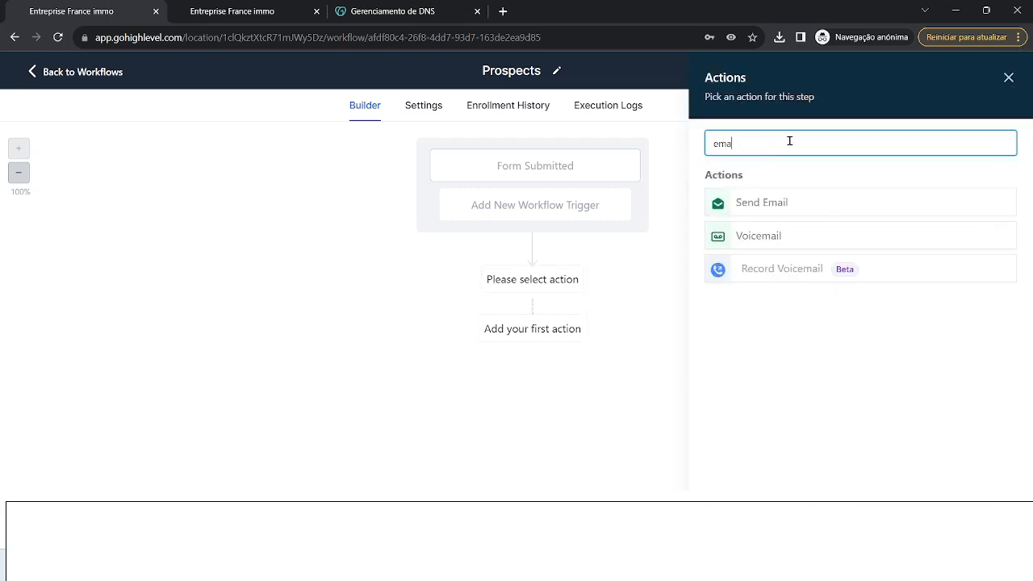
{"action": "left_click", "coordinate": [784, 204]}
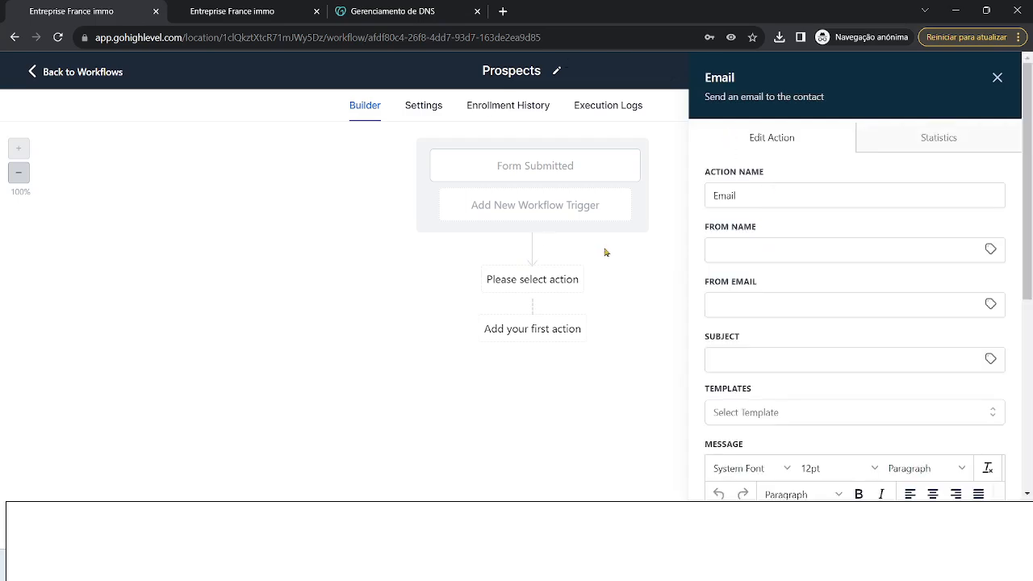
- Fill in the sender's name, sender email address, and subject 'Bienvenue'
{"action": "left_click", "coordinate": [744, 241]}
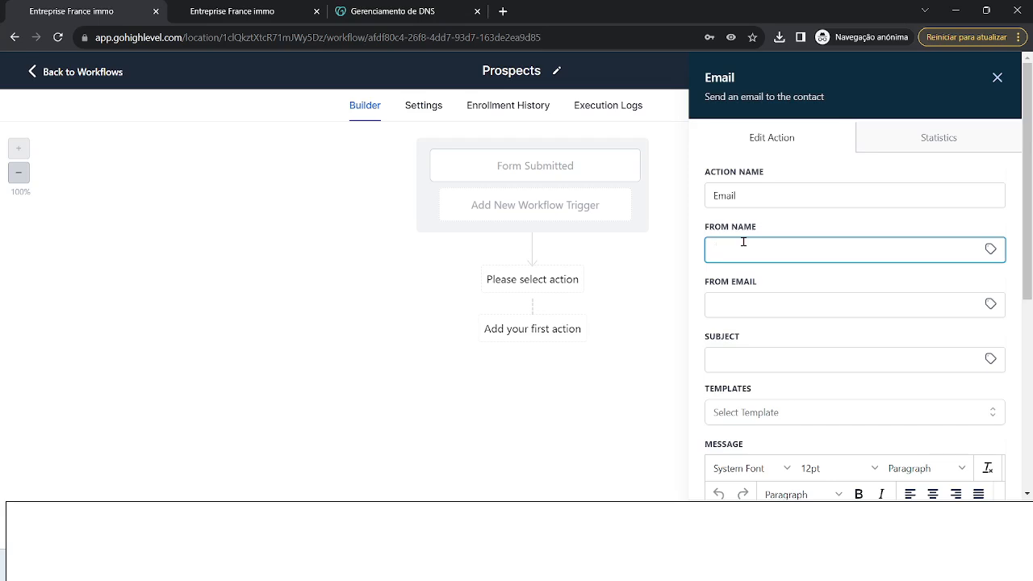
{"action": "key", "text": "Caps_Lock"}
{"action": "type", "text": "A"}
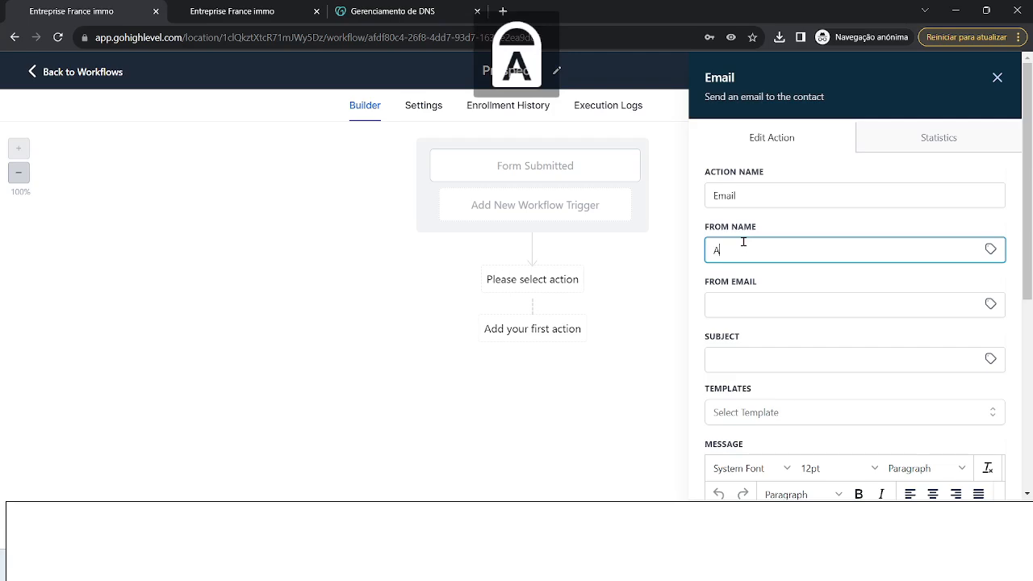
{"action": "key", "text": "Caps_Lock"}
{"action": "type", "text": "nthony"}
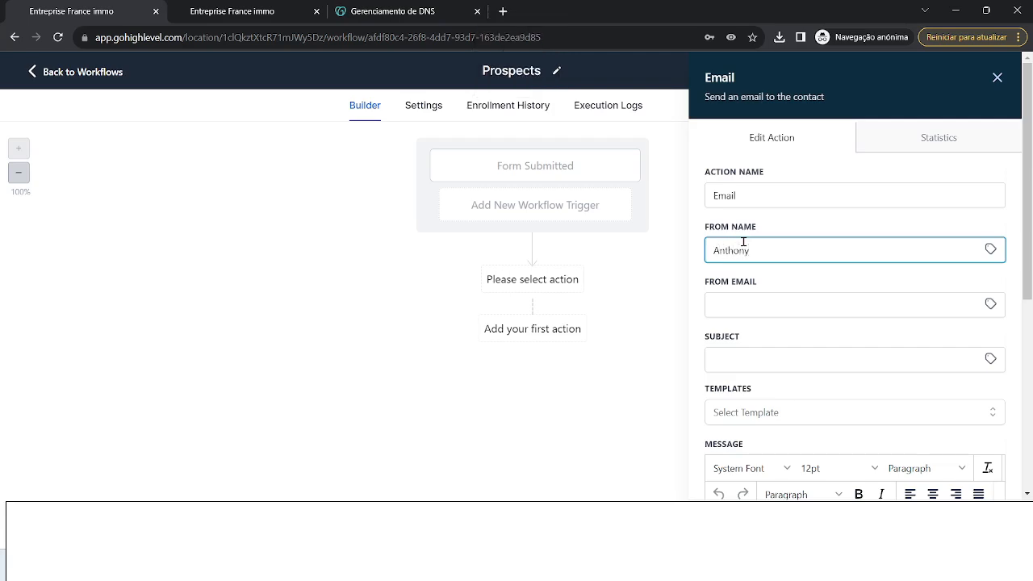
{"action": "left_click", "coordinate": [776, 305]}
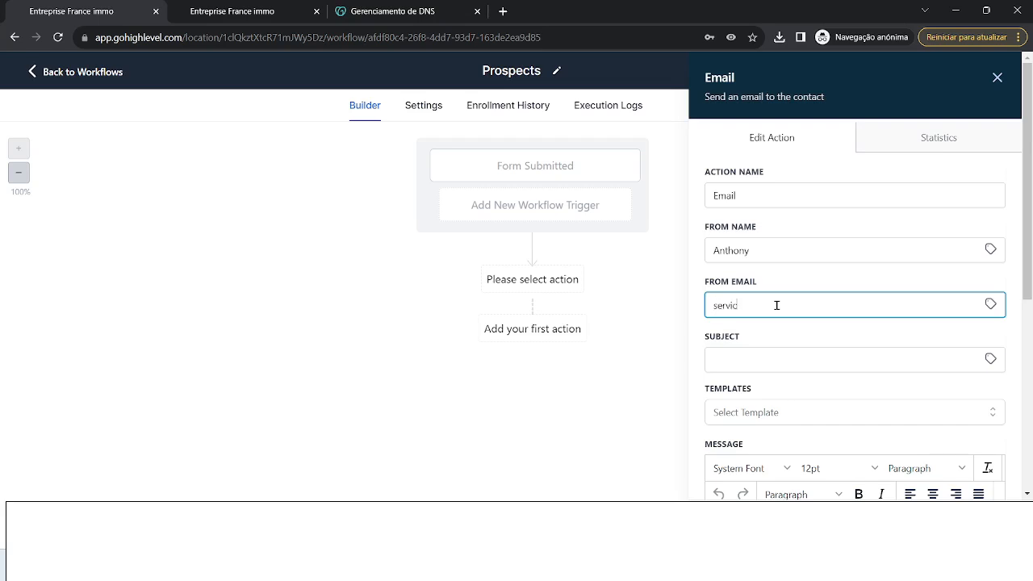
{"action": "left_click", "coordinate": [814, 361]}
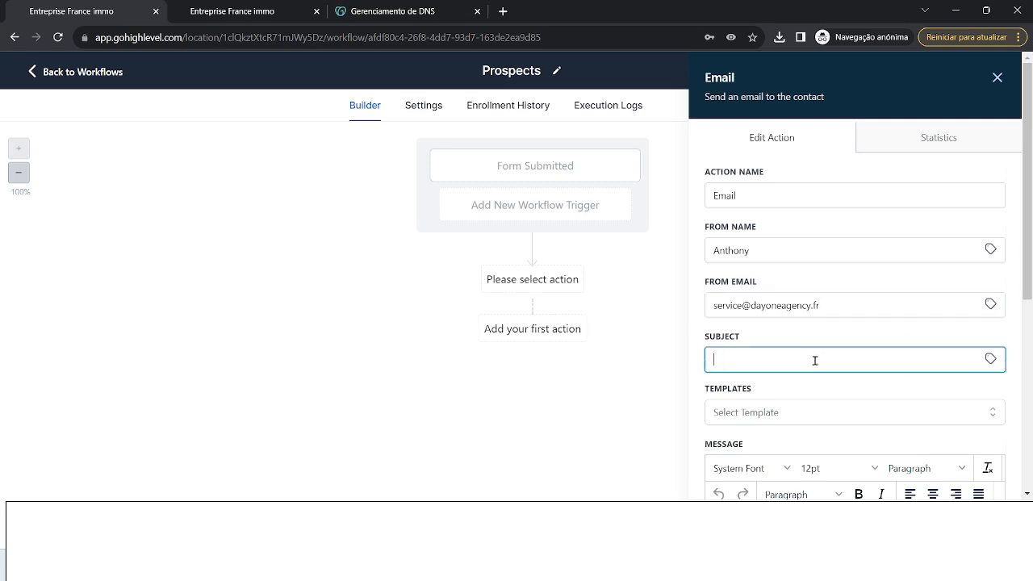
{"action": "type", "text": "B"}
{"action": "key", "text": "Caps_Lock"}
{"action": "type", "text": "ienvenue"}
- Write the message body 'Bienvenue vous avez gagné un E-book', correcting the E-book typo
{"action": "scroll", "coordinate": [857, 251], "scroll_direction": "down", "scroll_amount": 3}
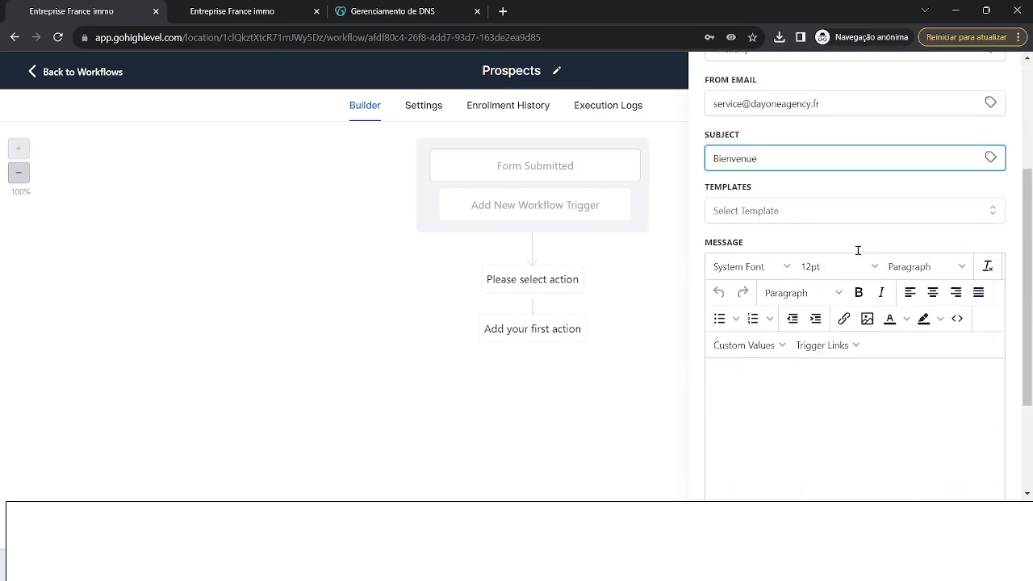
{"action": "left_click", "coordinate": [894, 420]}
{"action": "scroll", "coordinate": [906, 300], "scroll_direction": "down", "scroll_amount": 2}
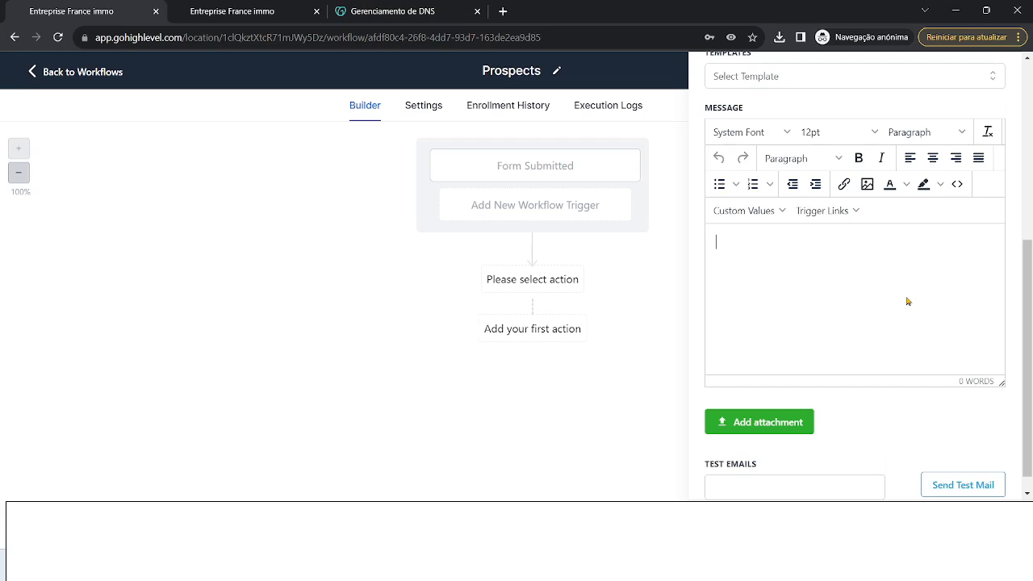
{"action": "type", "text": "Bienvenue vous avez gagn"}
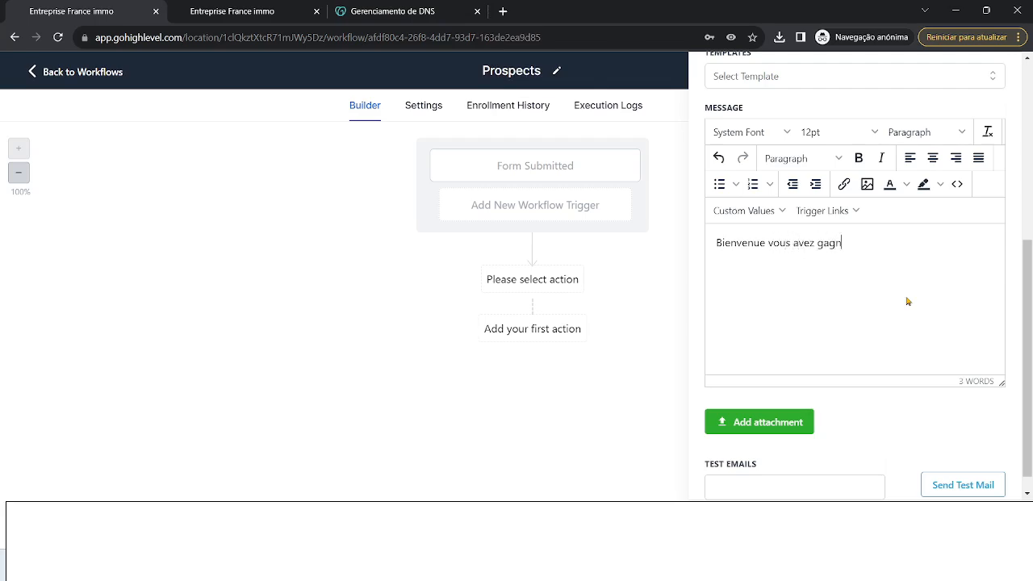
{"action": "type", "text": "e un"}
{"action": "key", "text": "Caps_Lock"}
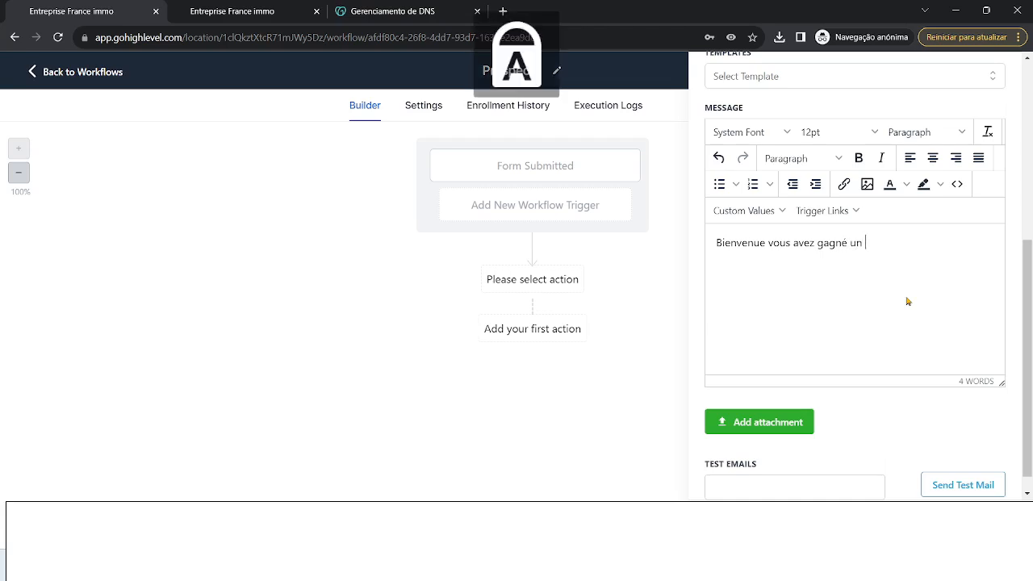
{"action": "type", "text": "E"}
{"action": "key", "text": "Caps_Lock"}
{"action": "type", "text": "-bbok"}
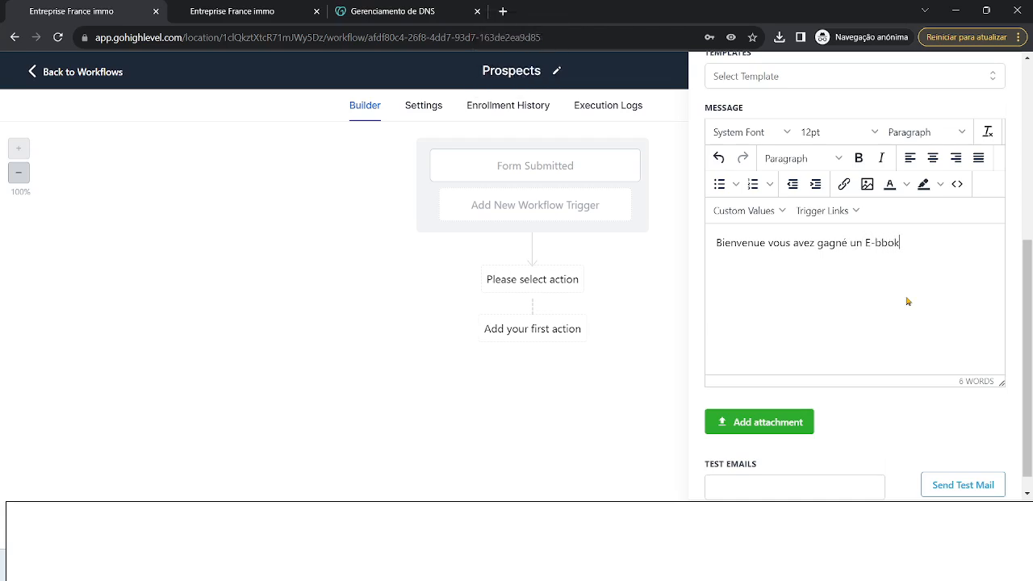
{"action": "key", "text": "Left"}
{"action": "key", "text": "Left"}
{"action": "key", "text": "BackSpace"}
{"action": "type", "text": "o"}
{"action": "left_click", "coordinate": [767, 242]}
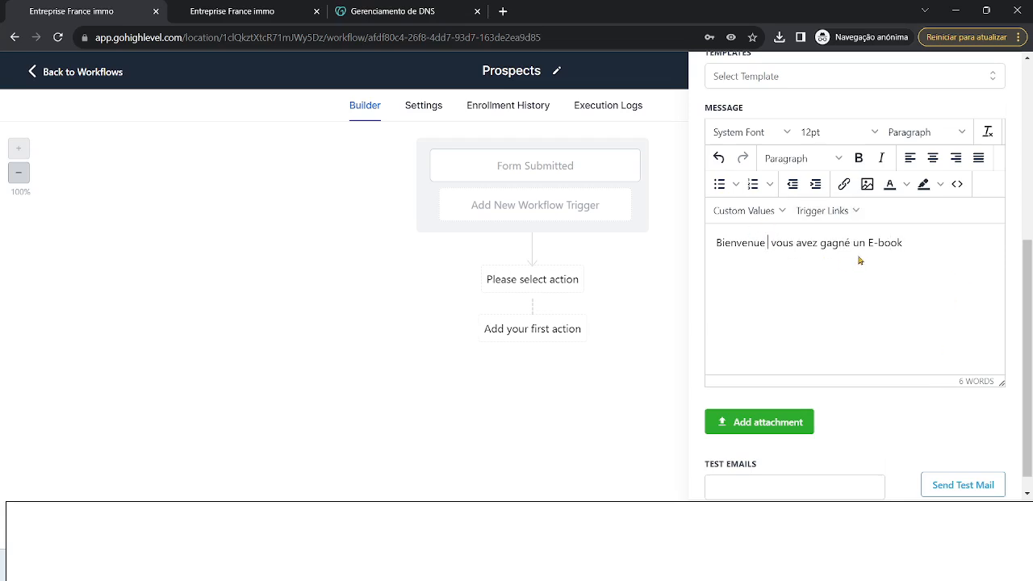
- Insert the {{contact.name}} Full Name value after 'Bienvenue' and close the finished Email step
{"action": "left_click", "coordinate": [782, 212]}
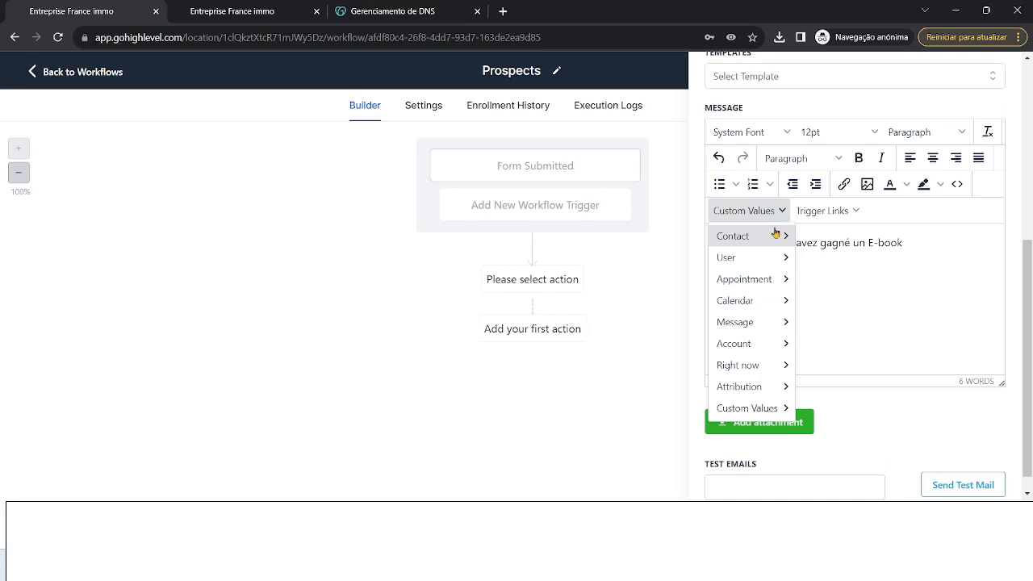
{"action": "mouse_move", "coordinate": [775, 237]}
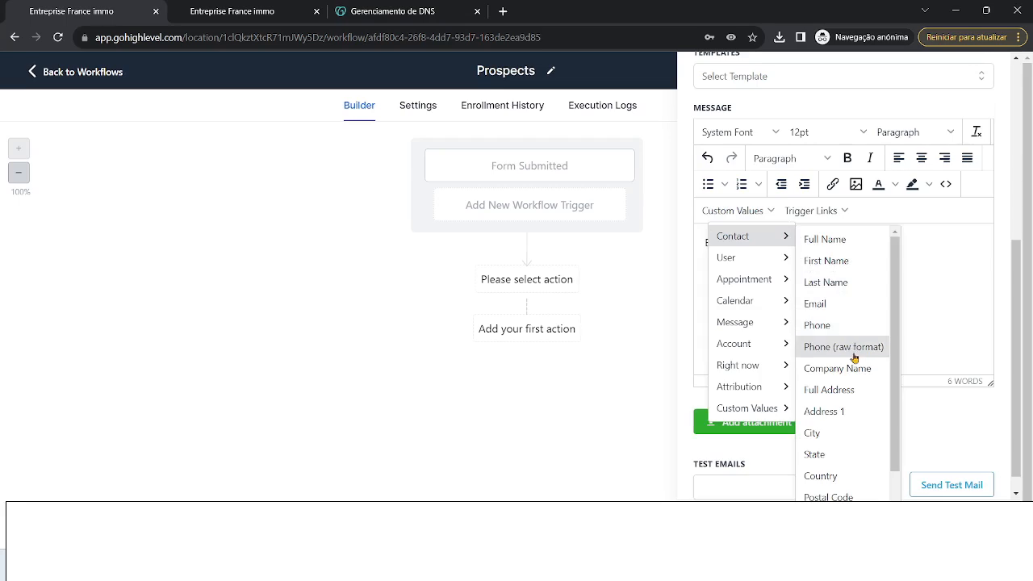
{"action": "left_click", "coordinate": [840, 252]}
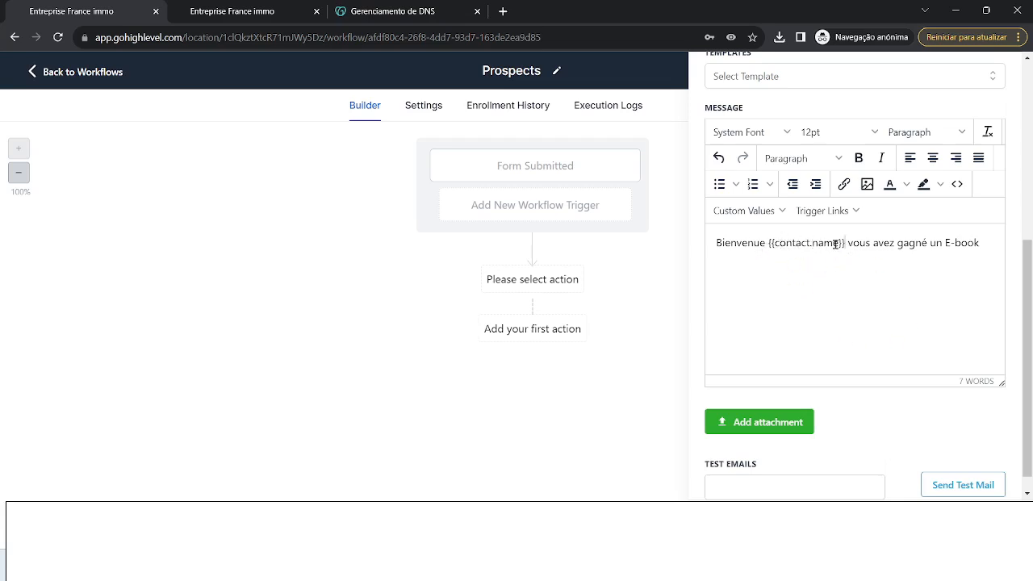
{"action": "left_click", "coordinate": [779, 211]}
{"action": "mouse_move", "coordinate": [739, 236]}
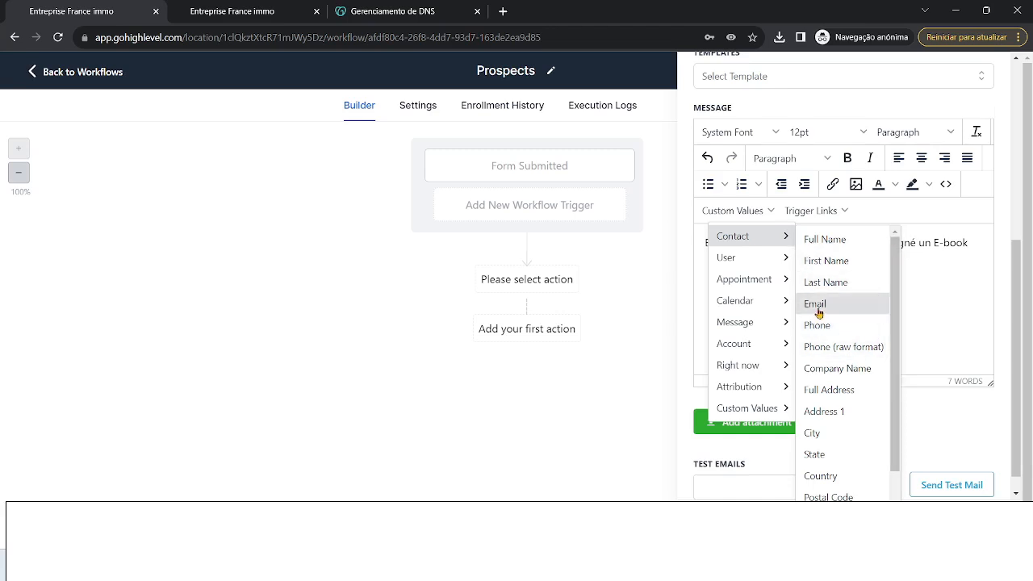
{"action": "left_click", "coordinate": [940, 316]}
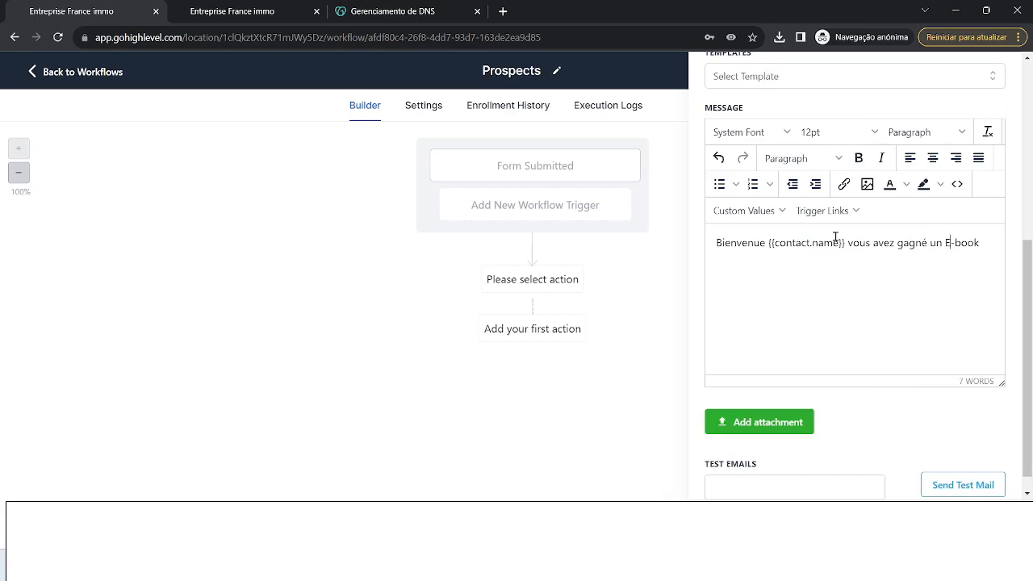
{"action": "left_click_drag", "start_coordinate": [771, 243], "coordinate": [839, 243]}
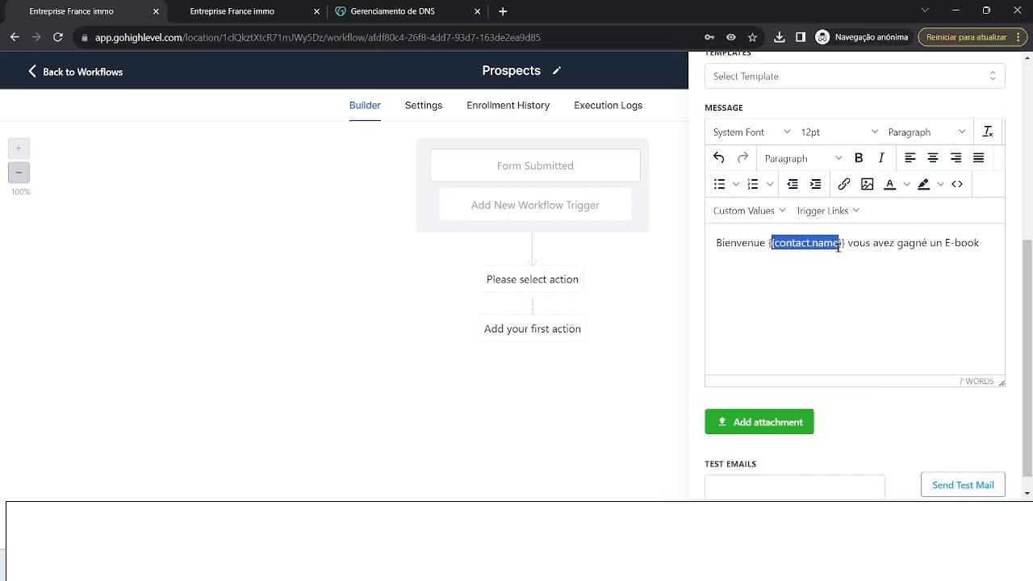
{"action": "left_click", "coordinate": [984, 245]}
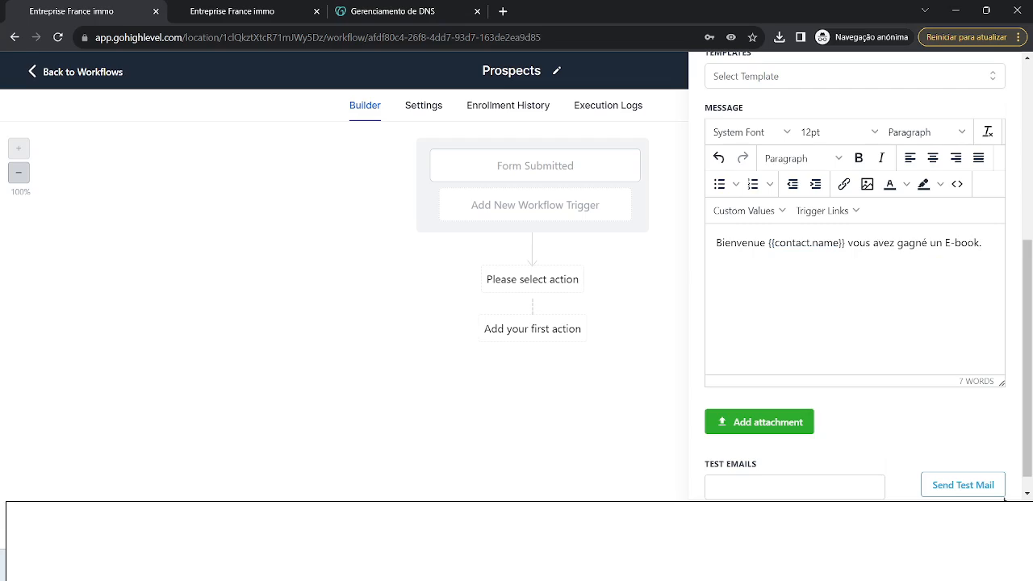
{"action": "left_click", "coordinate": [994, 521]}
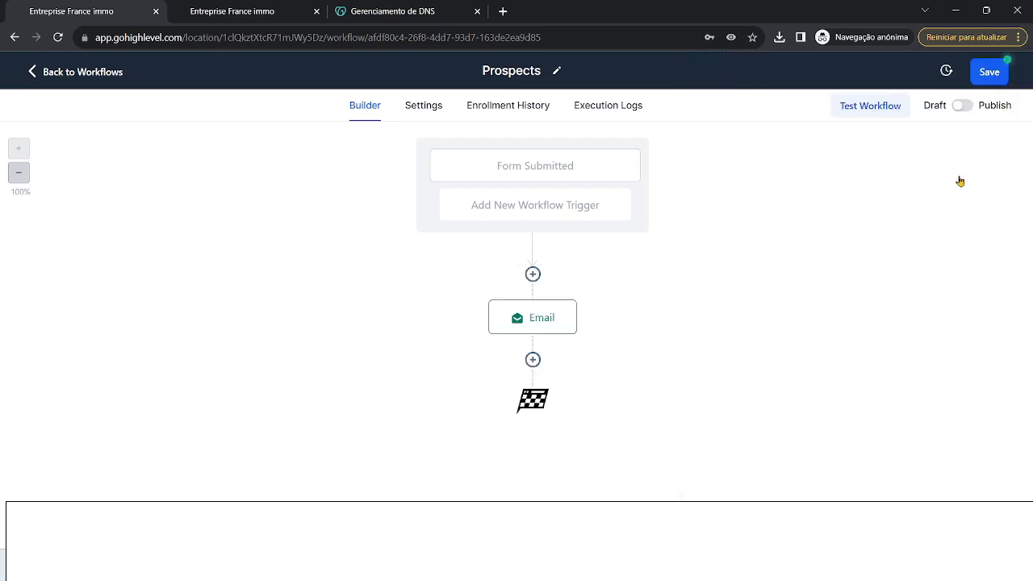
- Publish and save the workflow, then add a Wait step after the Email step
{"action": "left_click", "coordinate": [964, 106]}
{"action": "left_click", "coordinate": [981, 72]}
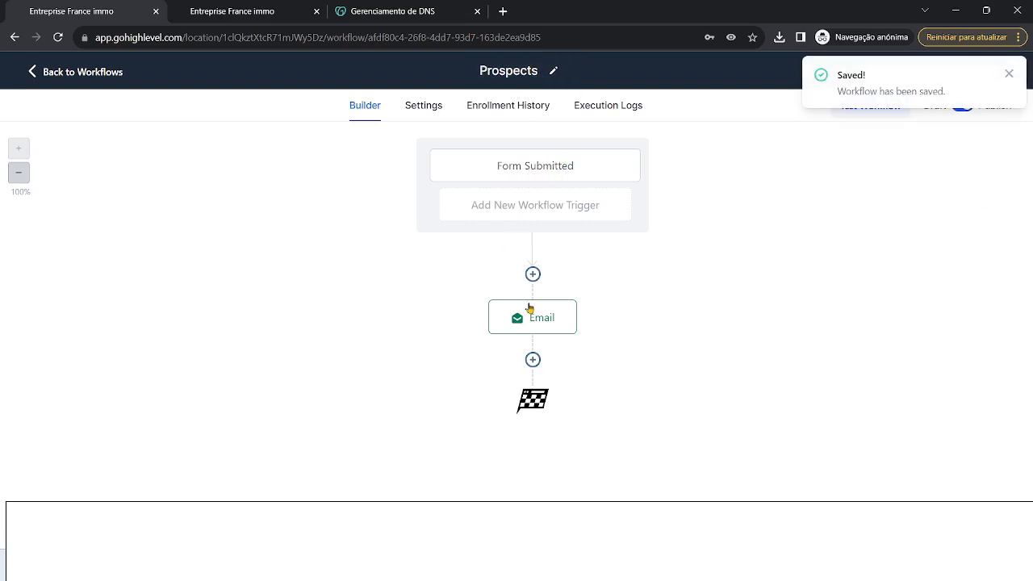
{"action": "left_click", "coordinate": [532, 359]}
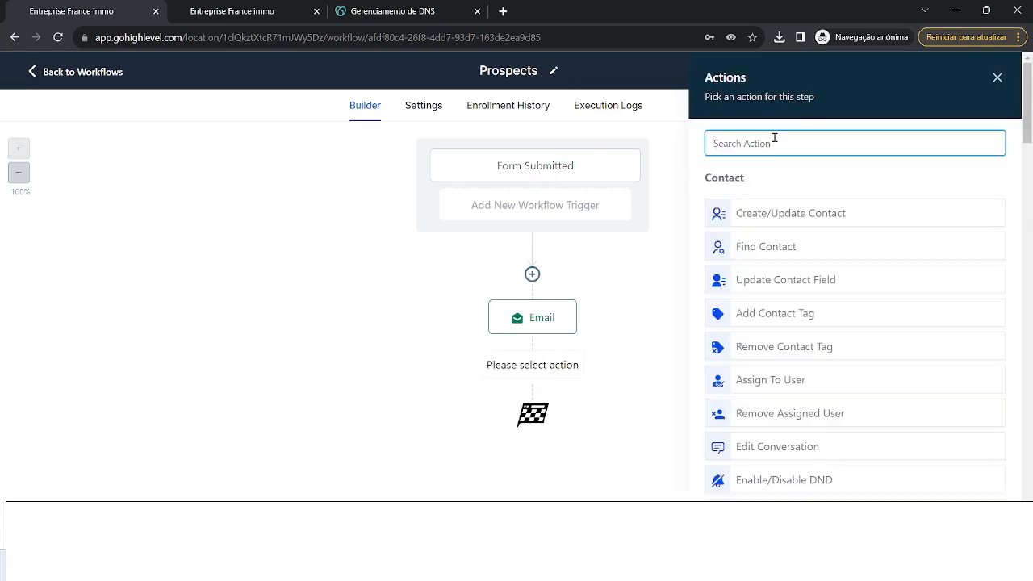
{"action": "type", "text": "wai"}
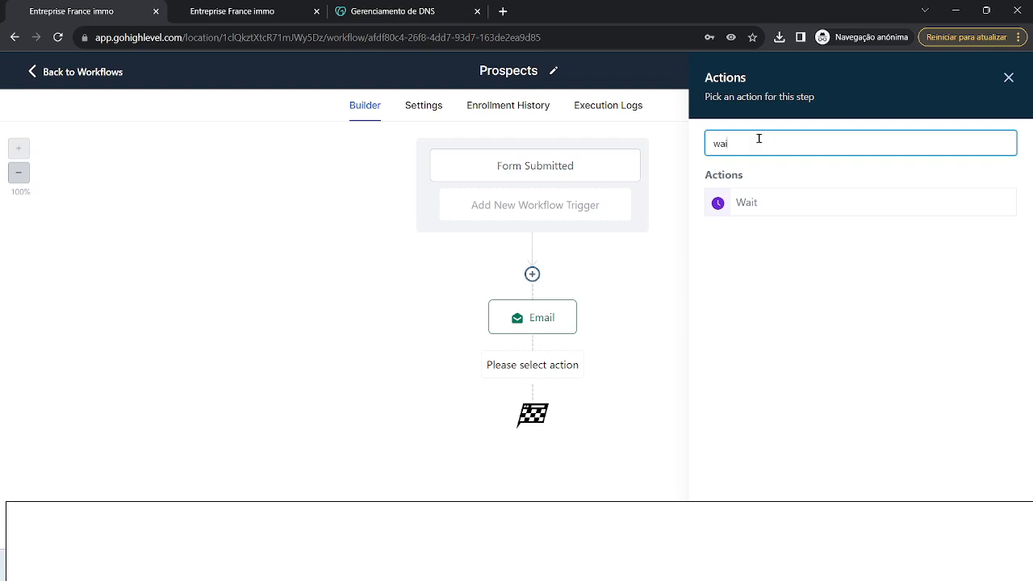
{"action": "left_click", "coordinate": [759, 207]}
- Name the wait step 'Attendre' and set its delay to 2 minutes
{"action": "double_click", "coordinate": [501, 170]}
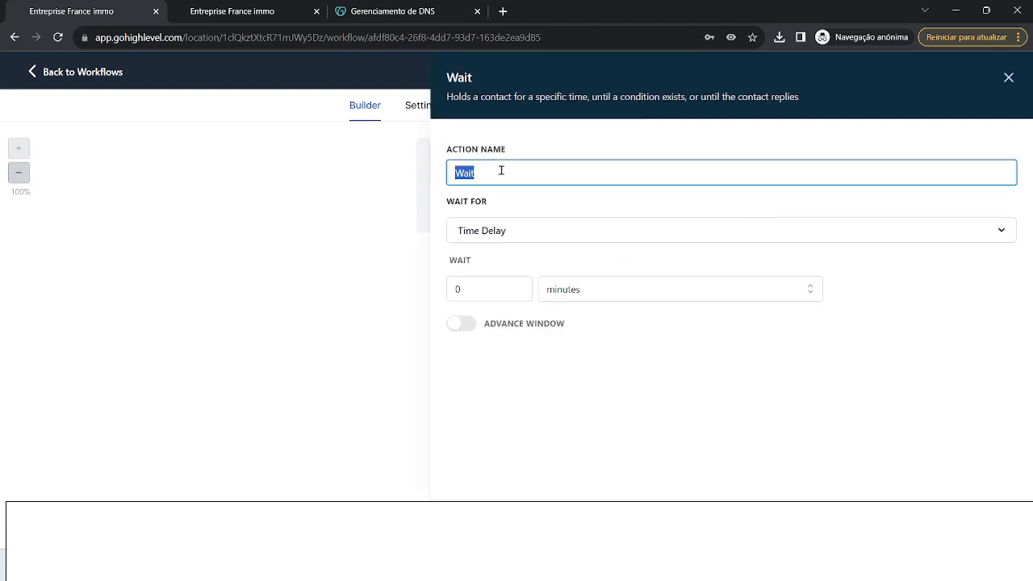
{"action": "key", "text": "Caps_Lock"}
{"action": "type", "text": "A"}
{"action": "key", "text": "Caps_Lock"}
{"action": "type", "text": "tte"}
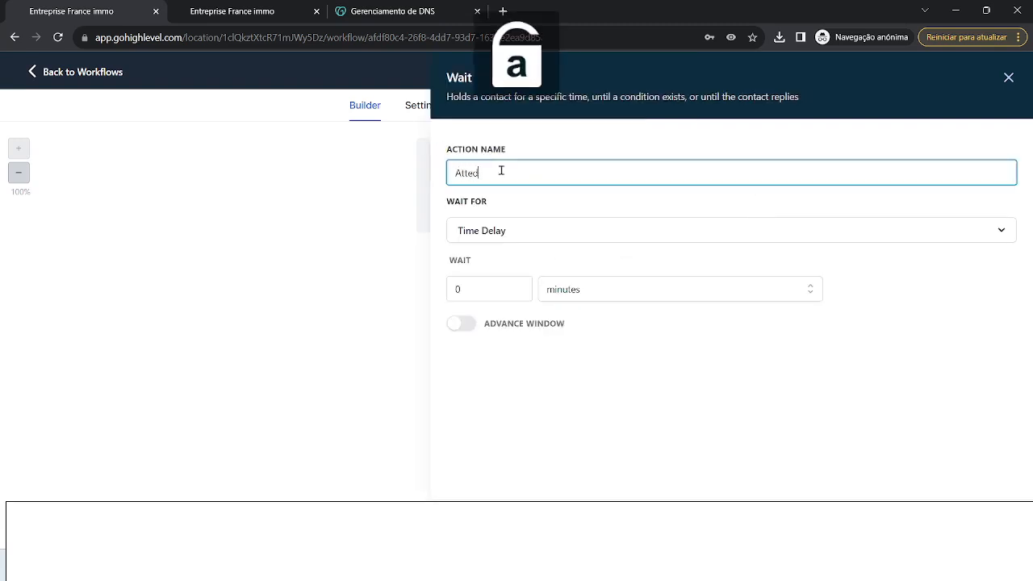
{"action": "type", "text": "ndre"}
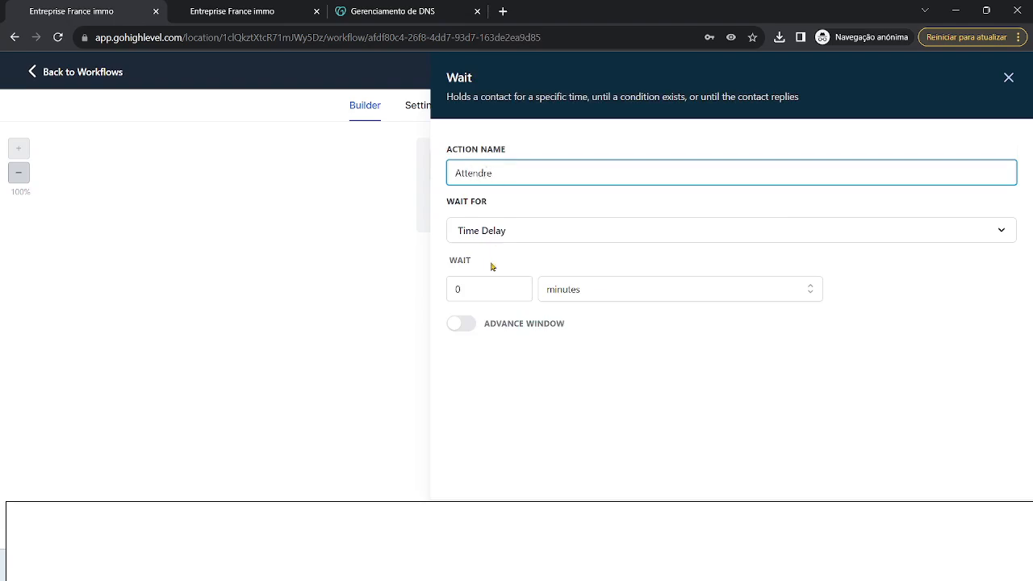
{"action": "left_click", "coordinate": [559, 290]}
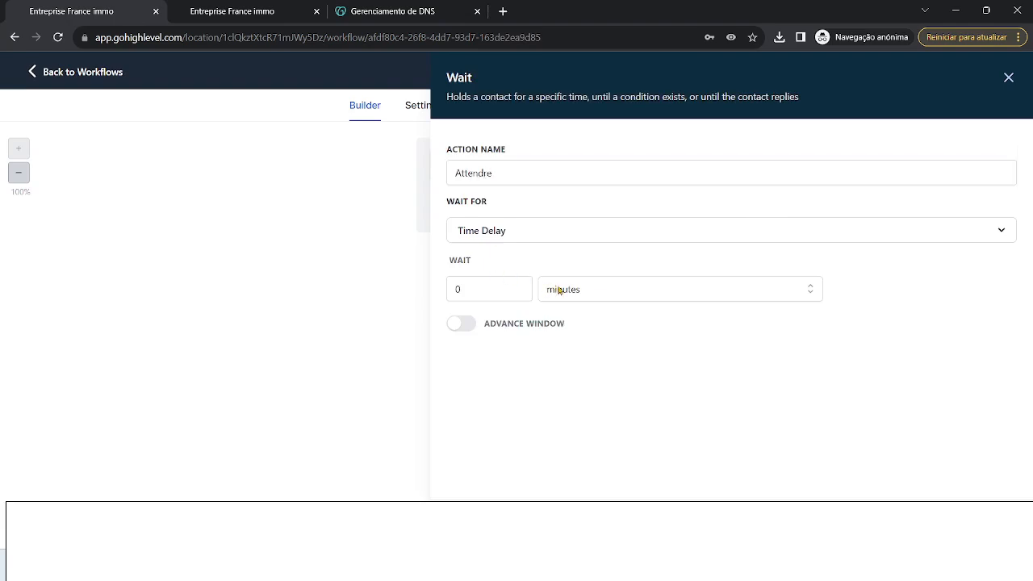
{"action": "left_click", "coordinate": [506, 285]}
{"action": "type", "text": "2"}
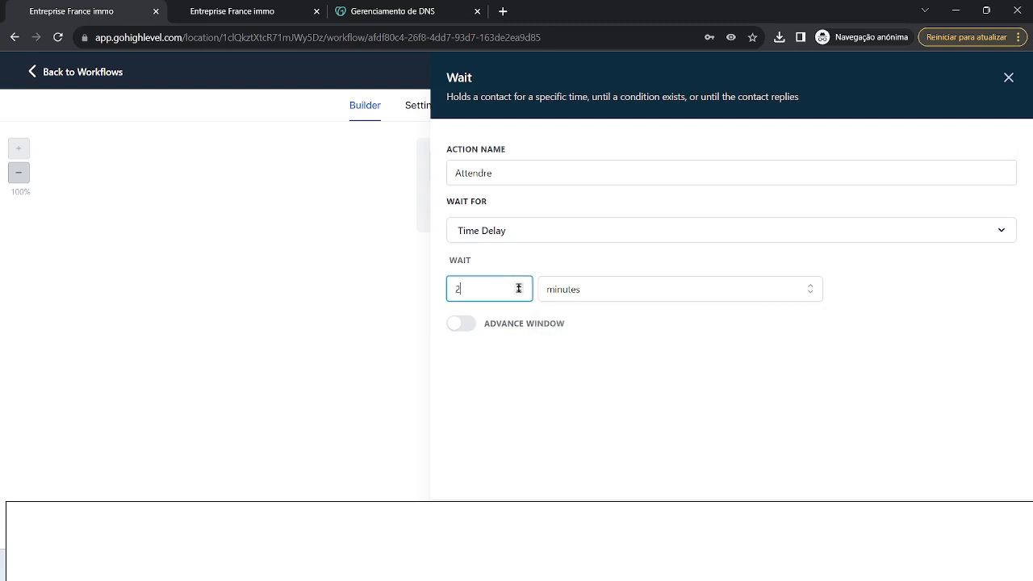
{"action": "left_click", "coordinate": [676, 365]}
{"action": "left_click", "coordinate": [975, 526]}
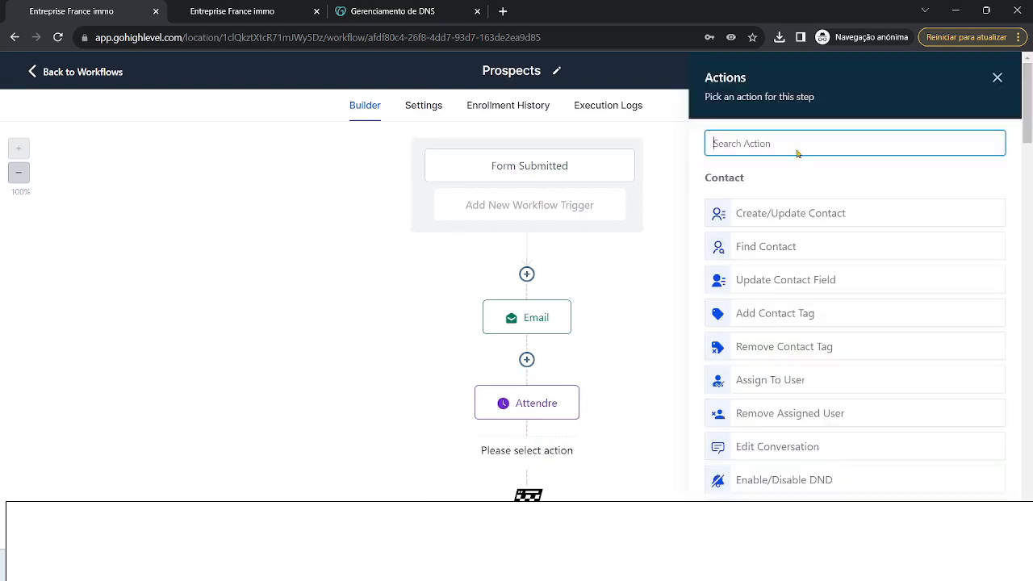
- Add a Send SMS step after Attendre with the message 'Bonjour vous avez gagné un E-book'
{"action": "type", "text": "sms"}
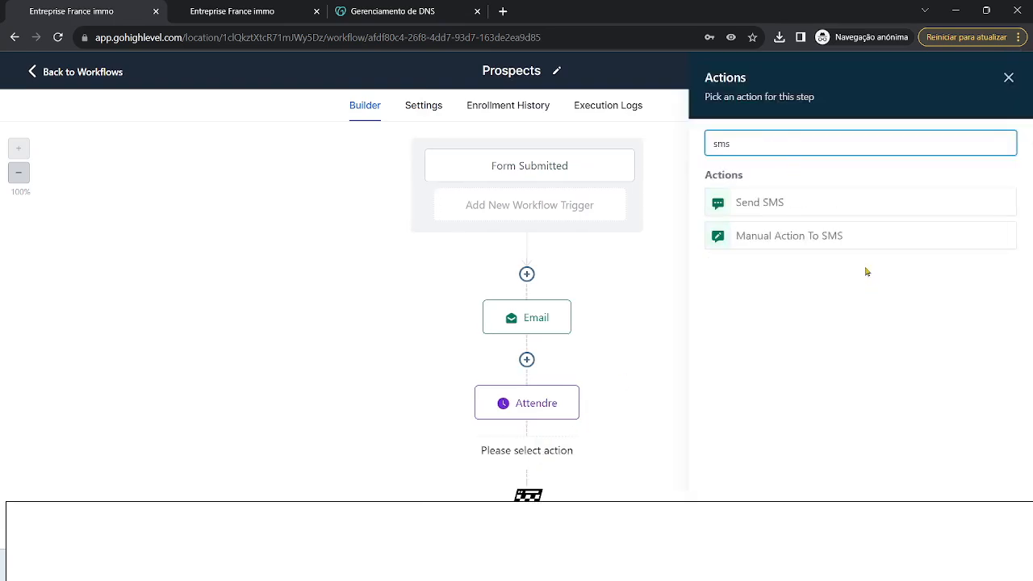
{"action": "left_click", "coordinate": [810, 207]}
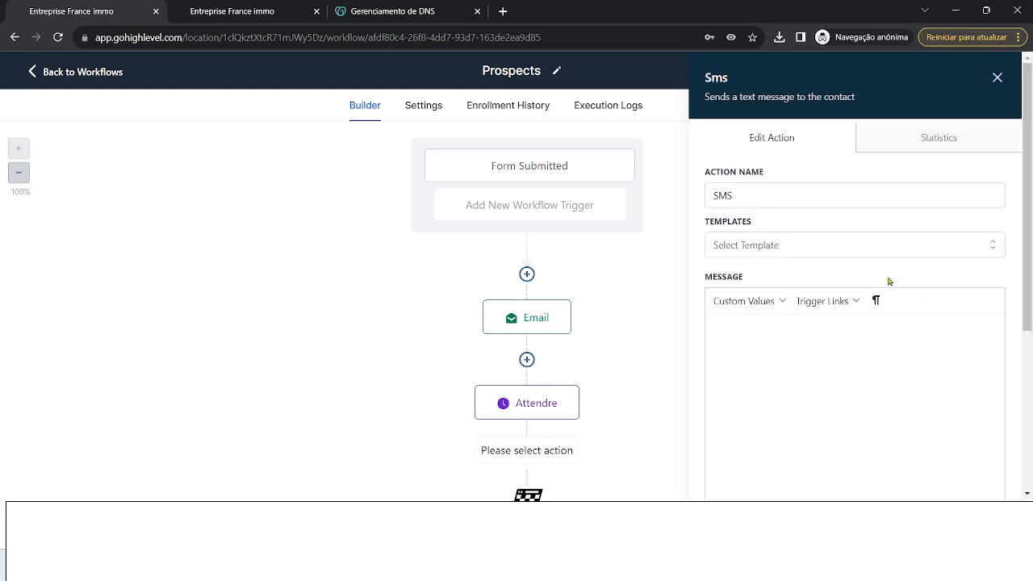
{"action": "key", "text": "Caps_Lock"}
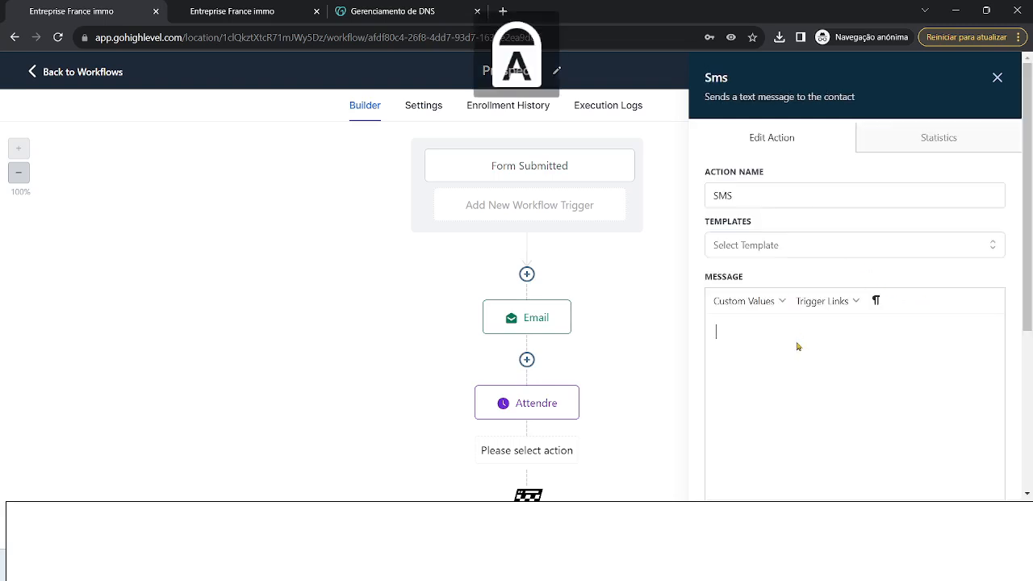
{"action": "type", "text": "B"}
{"action": "key", "text": "Caps_Lock"}
{"action": "type", "text": "onjour "}
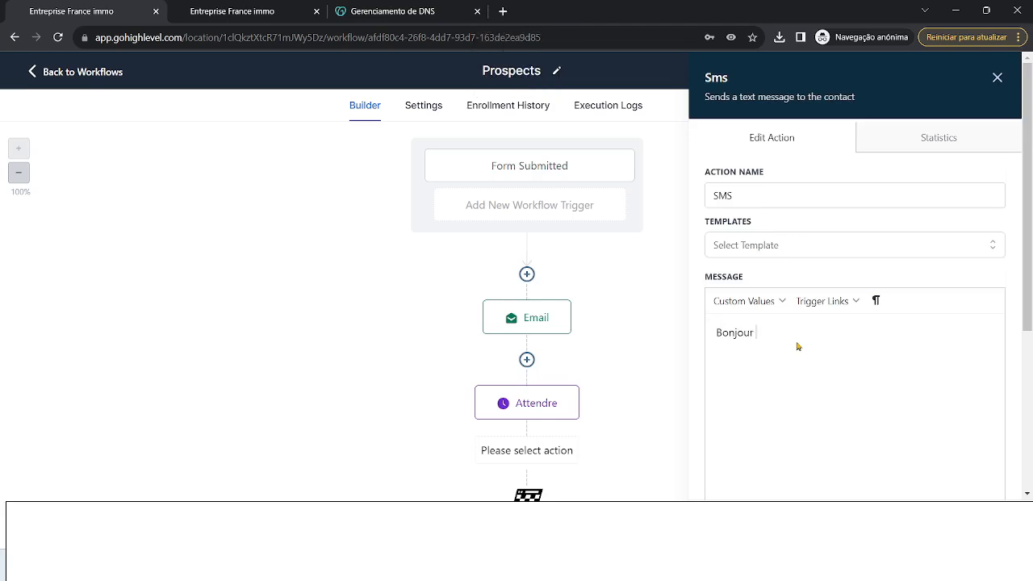
{"action": "type", "text": "vous avez gagné un"}
{"action": "key", "text": "Caps_Lock"}
{"action": "type", "text": "E"}
{"action": "key", "text": "Caps_Lock"}
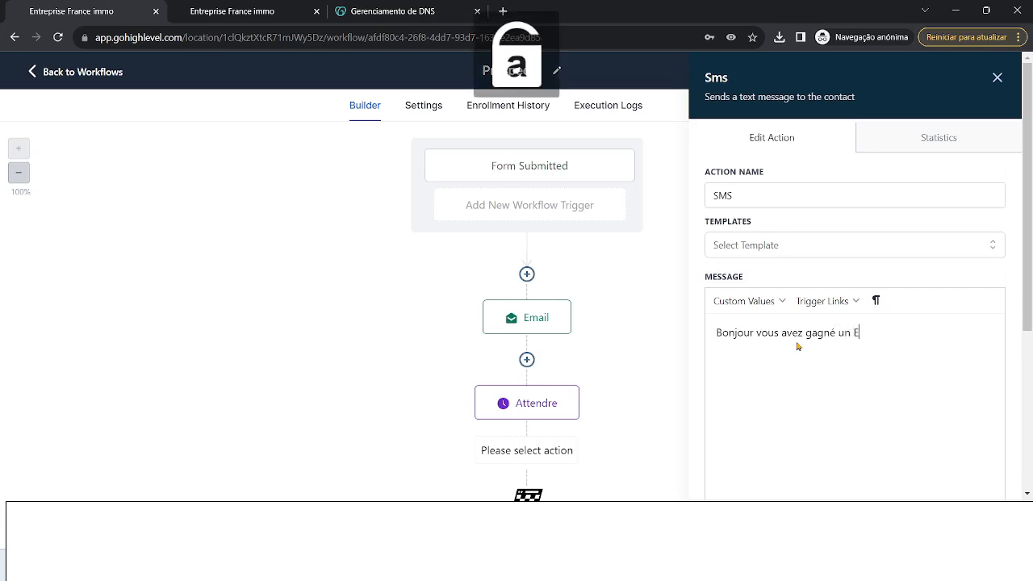
{"action": "type", "text": "-book"}
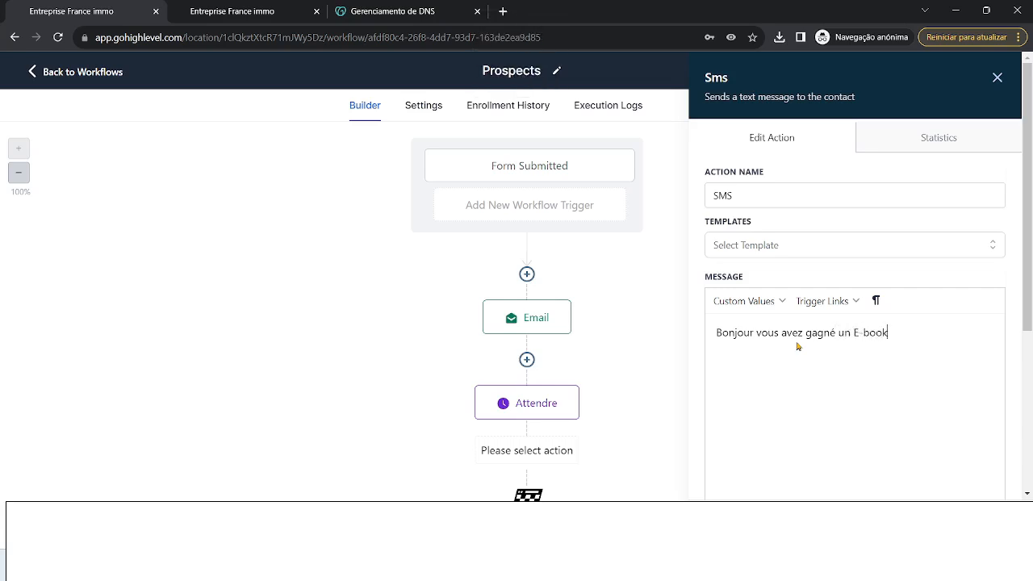
- Insert {{contact.name}} after 'Bonjour', close the SMS step and save the workflow
{"action": "left_click", "coordinate": [781, 301]}
{"action": "mouse_move", "coordinate": [784, 325]}
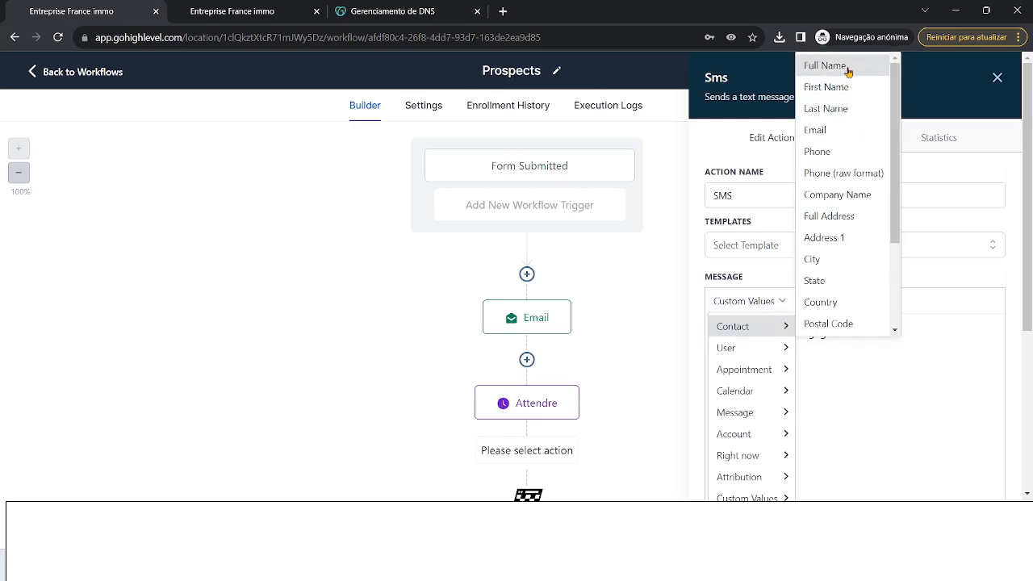
{"action": "left_click", "coordinate": [815, 68]}
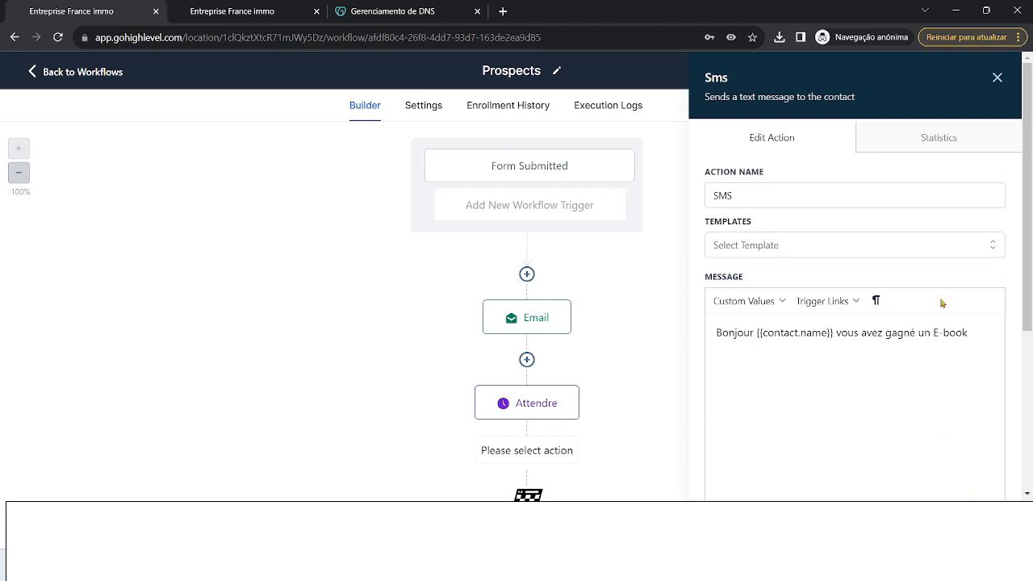
{"action": "left_click", "coordinate": [996, 78]}
{"action": "left_click", "coordinate": [978, 71]}
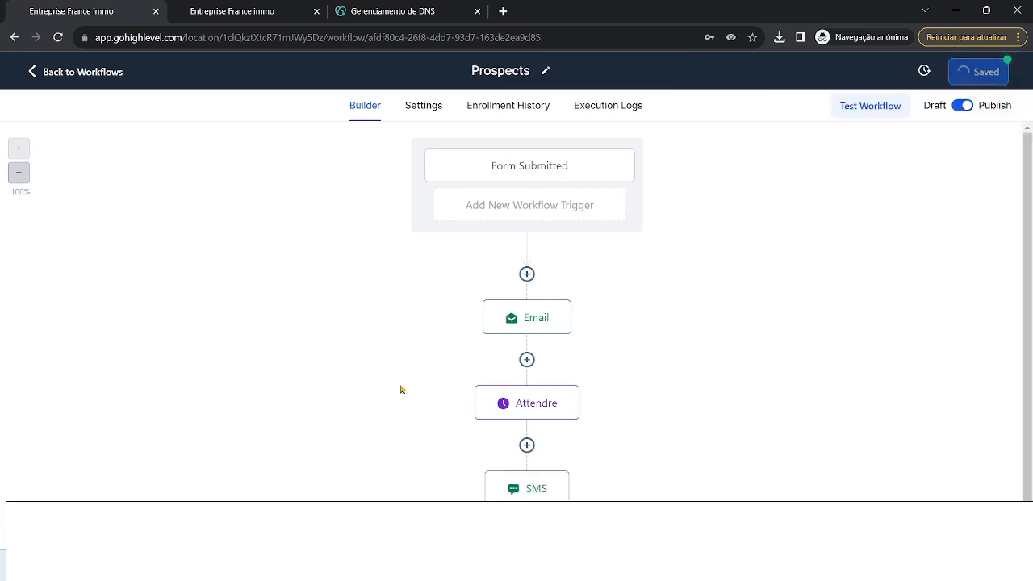
{"action": "scroll", "coordinate": [468, 383], "scroll_direction": "down", "scroll_amount": 1}
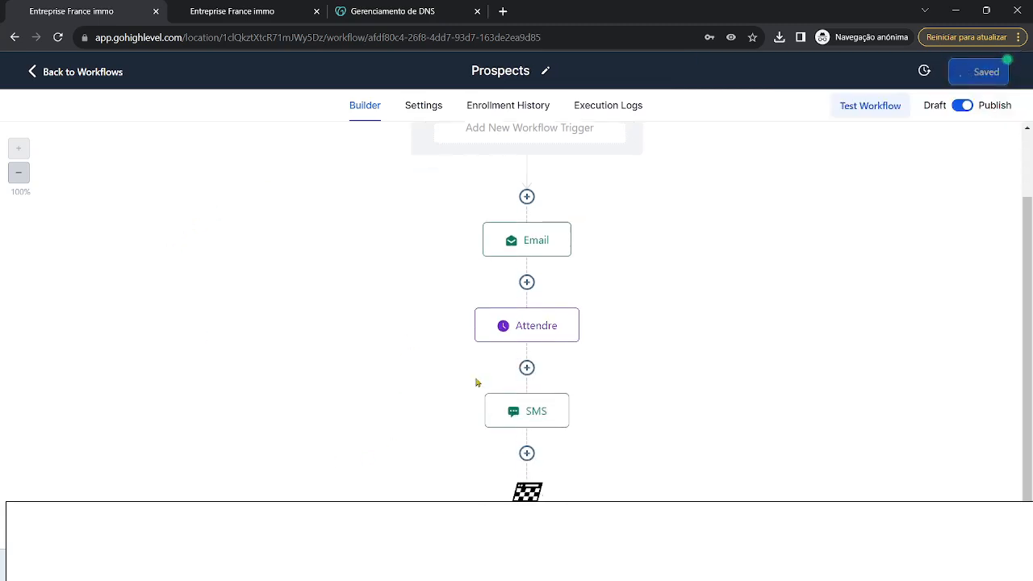
{"action": "left_click", "coordinate": [526, 453]}
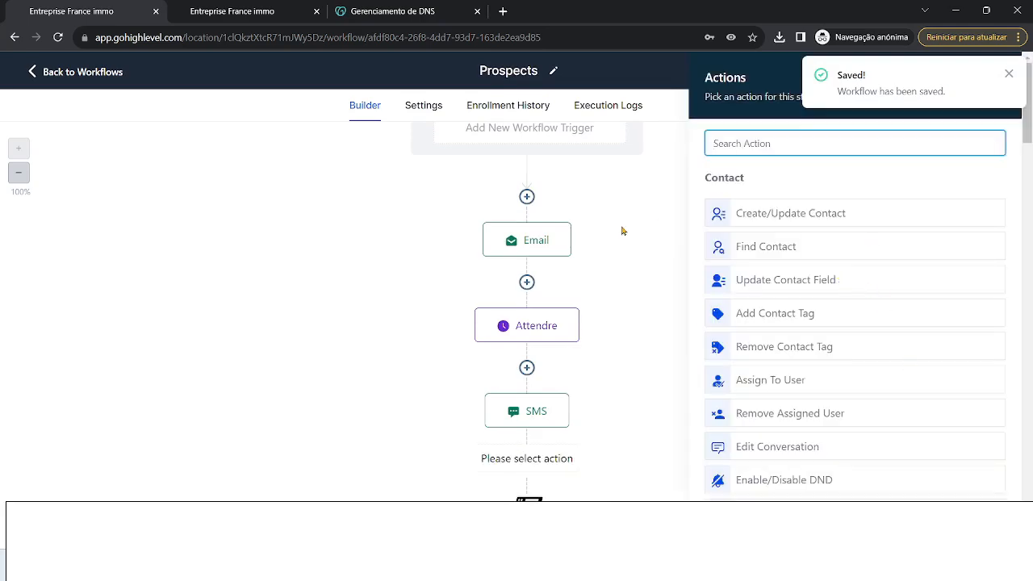
{"action": "left_click", "coordinate": [540, 245]}
{"action": "left_click", "coordinate": [529, 246]}
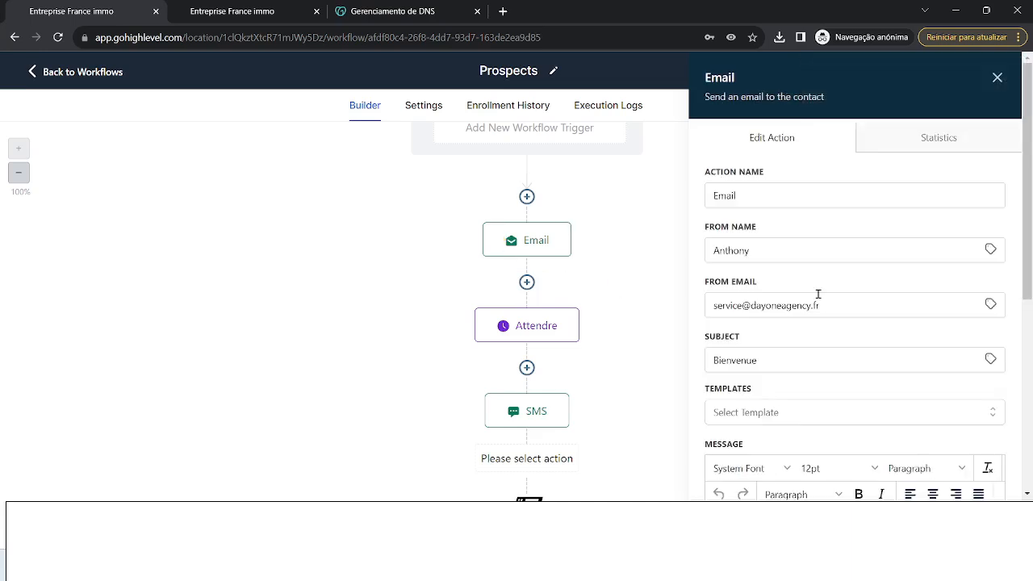
{"action": "scroll", "coordinate": [935, 373], "scroll_direction": "down", "scroll_amount": 5}
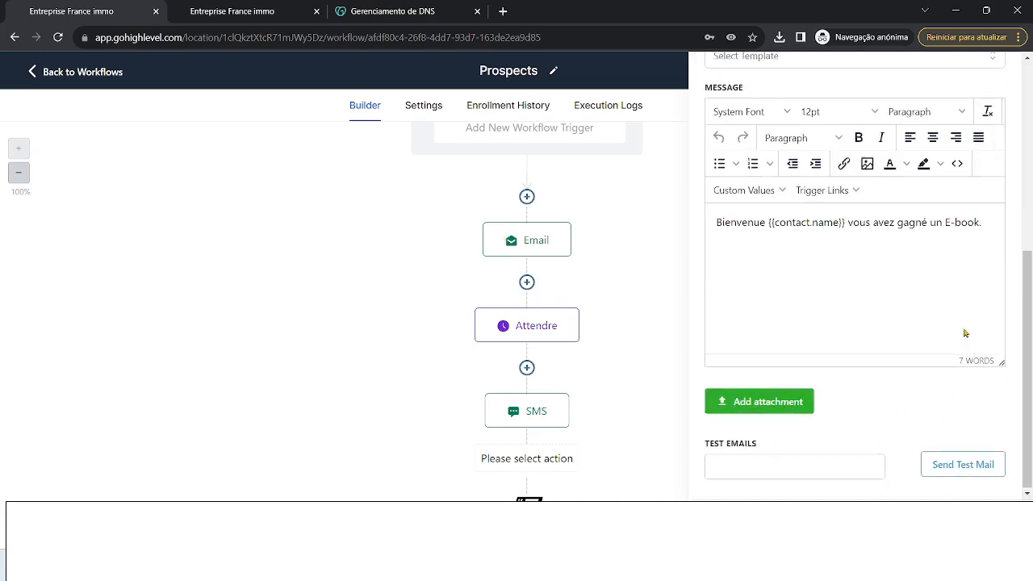
{"action": "scroll", "coordinate": [915, 468], "scroll_direction": "up", "scroll_amount": 5}
{"action": "left_click", "coordinate": [997, 79]}
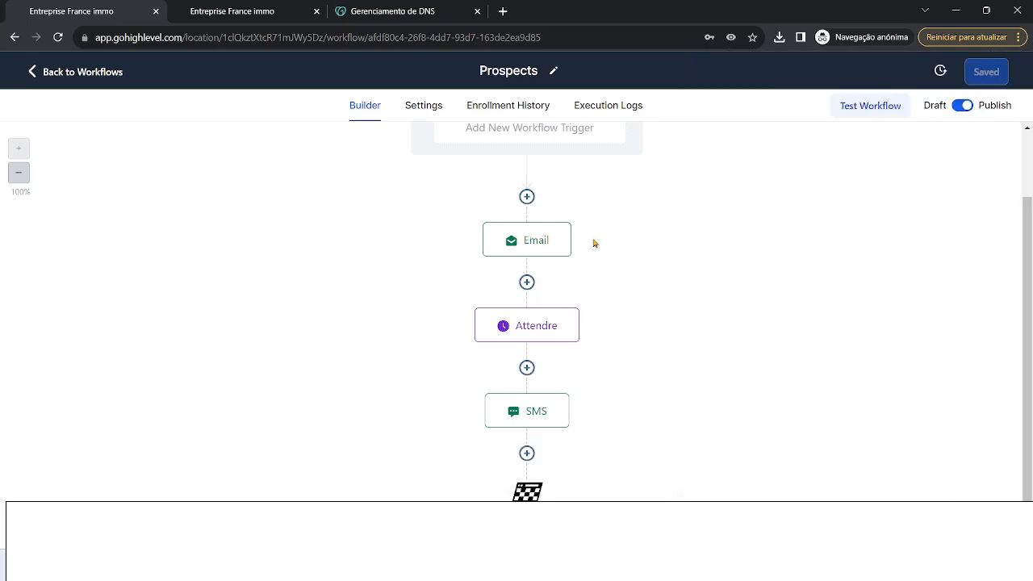
{"action": "scroll", "coordinate": [585, 230], "scroll_direction": "up", "scroll_amount": 1}
{"action": "scroll", "coordinate": [680, 385], "scroll_direction": "down", "scroll_amount": 1}
- Insert a Wait action after SMS, rename it 'Attendre' and set the delay to 2 minutes
{"action": "mouse_move", "coordinate": [579, 430]}
{"action": "left_click", "coordinate": [526, 452]}
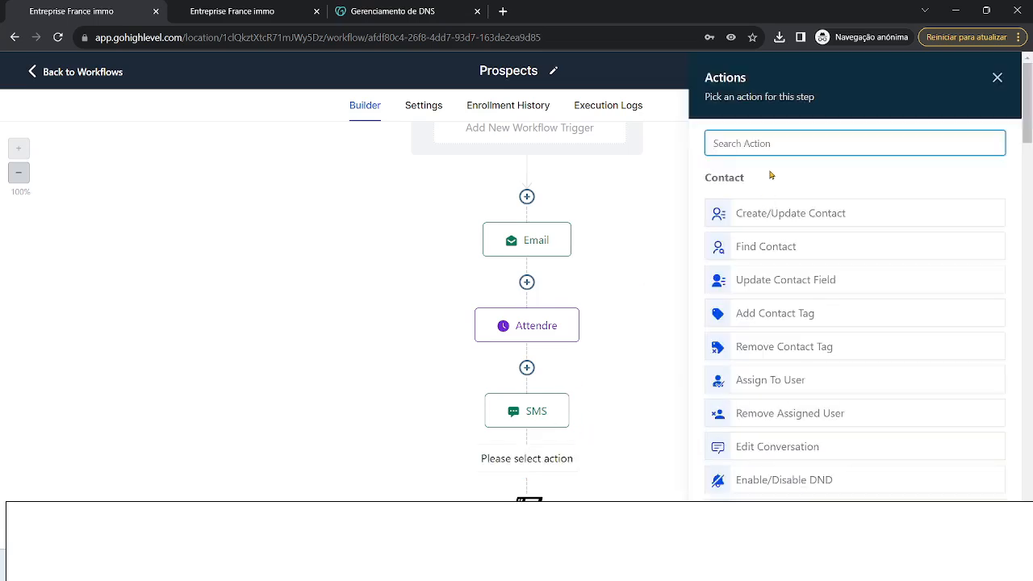
{"action": "type", "text": "wait"}
{"action": "left_click", "coordinate": [746, 207]}
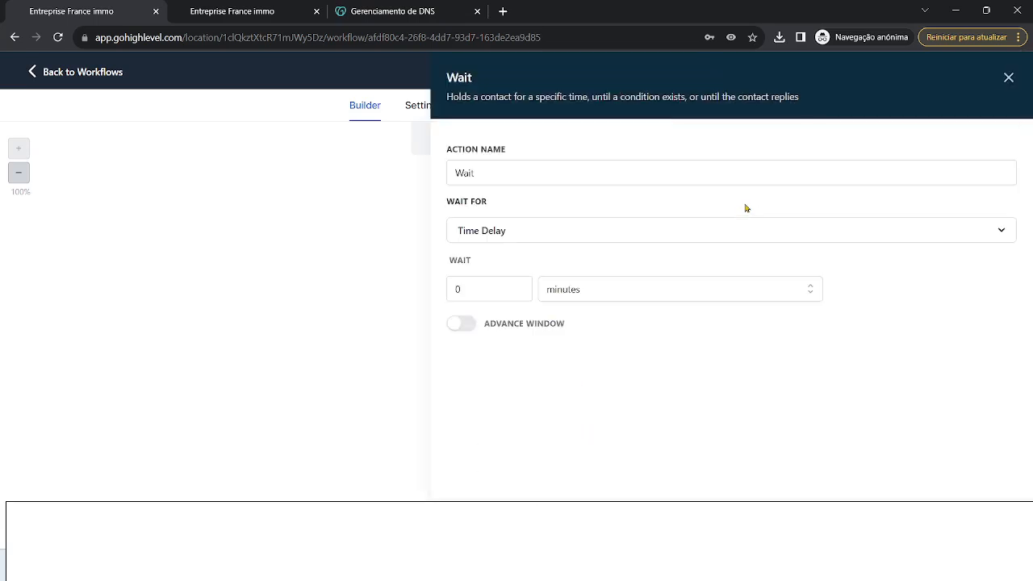
{"action": "left_click", "coordinate": [521, 177]}
{"action": "key", "text": "ctrl+a"}
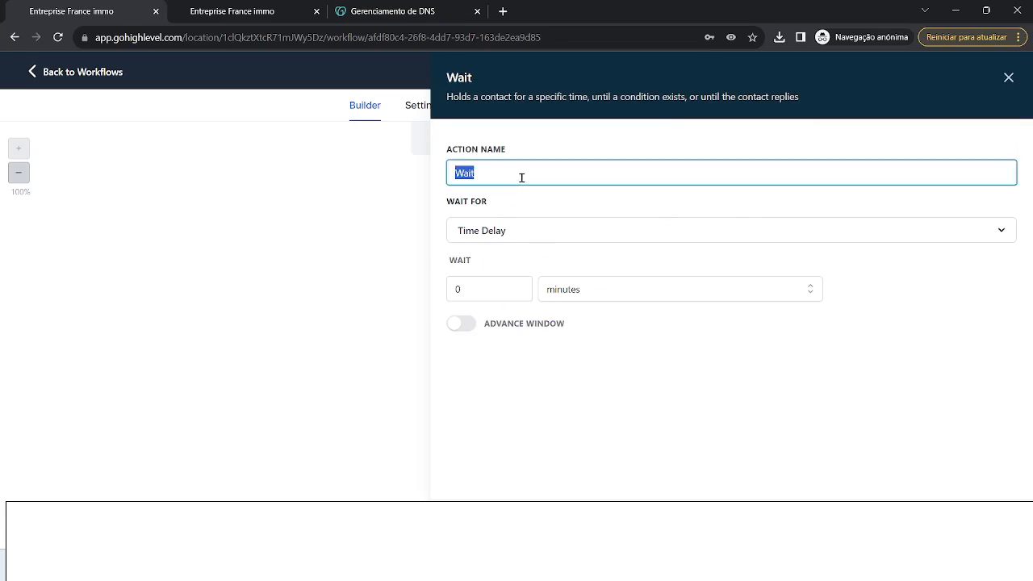
{"action": "type", "text": "Attendre"}
{"action": "left_click", "coordinate": [497, 291]}
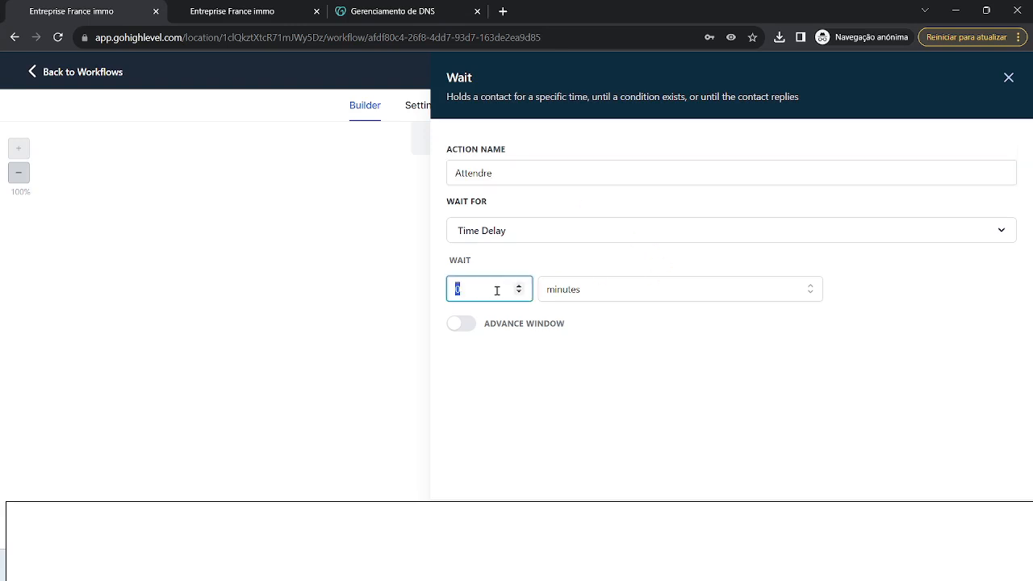
{"action": "type", "text": "2"}
{"action": "left_click", "coordinate": [975, 523]}
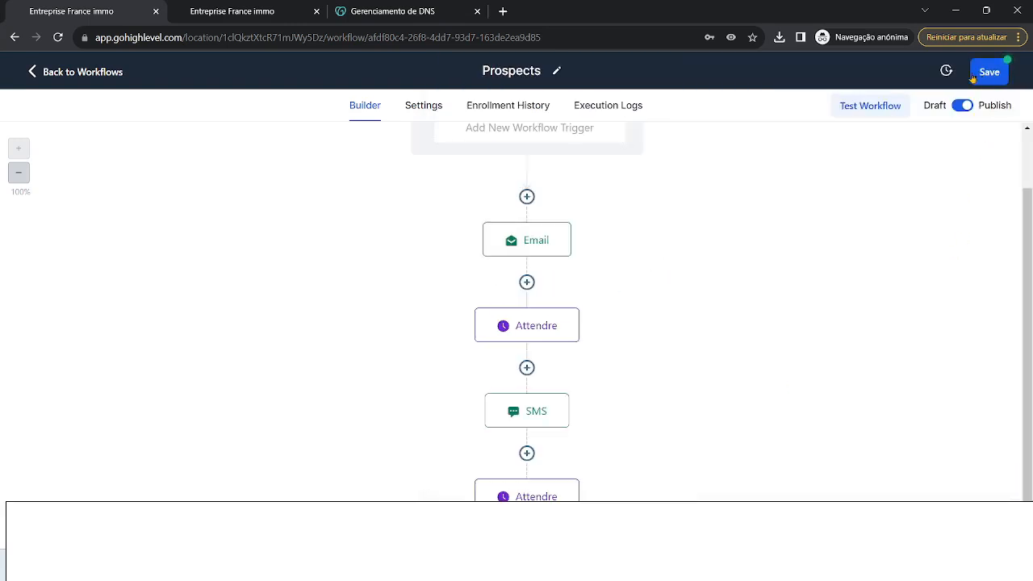
- Save the Prospects workflow
{"action": "left_click", "coordinate": [972, 79]}
{"action": "scroll", "coordinate": [565, 245], "scroll_direction": "down", "scroll_amount": 1}
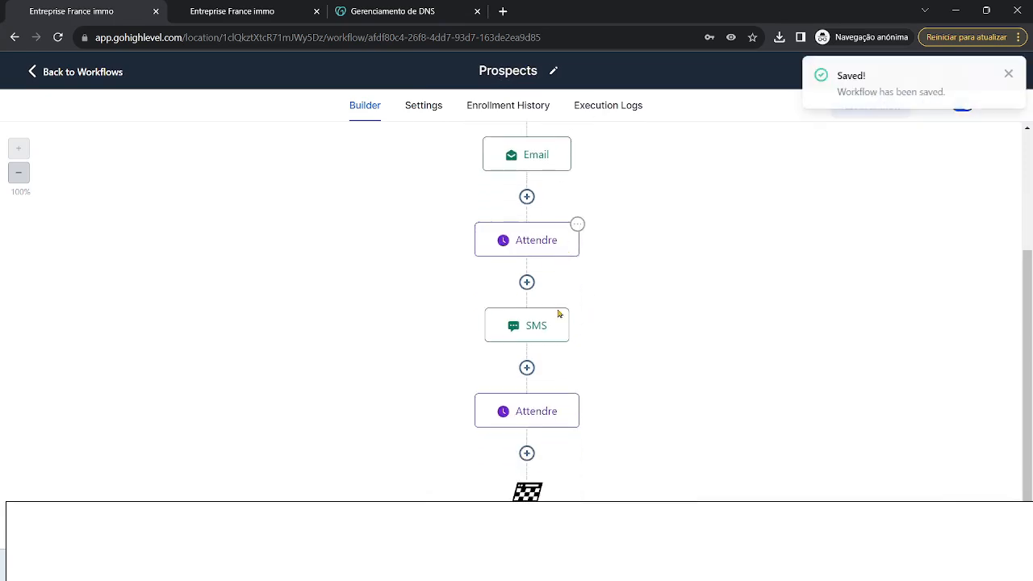
{"action": "scroll", "coordinate": [547, 353], "scroll_direction": "up", "scroll_amount": 1}
{"action": "scroll", "coordinate": [546, 353], "scroll_direction": "down", "scroll_amount": 1}
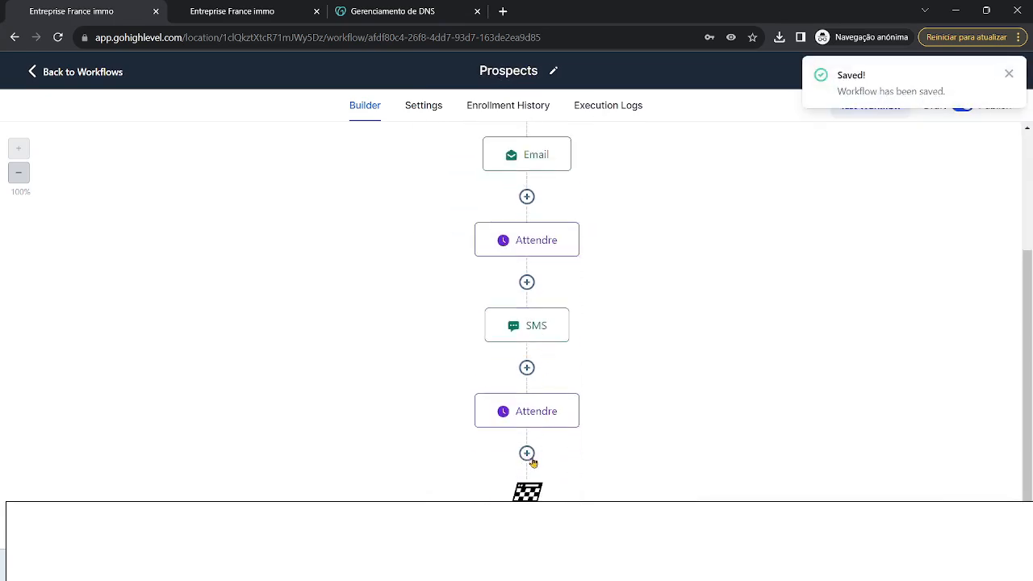
- Add an Add Contact Tag step after the second wait, creating a new prospect tag
{"action": "left_click", "coordinate": [529, 455]}
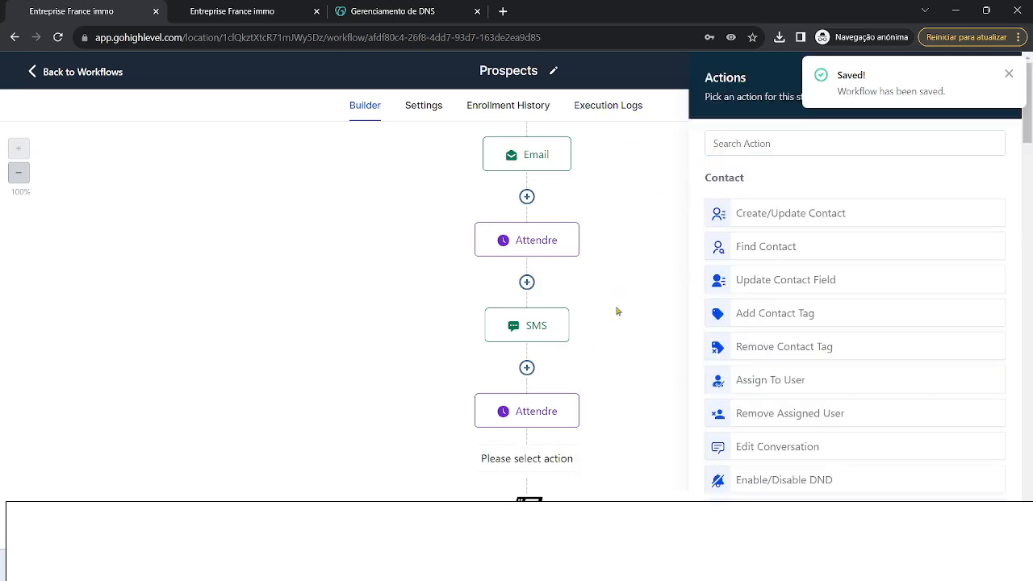
{"action": "scroll", "coordinate": [841, 302], "scroll_direction": "down", "scroll_amount": 2}
{"action": "scroll", "coordinate": [871, 346], "scroll_direction": "up", "scroll_amount": 2}
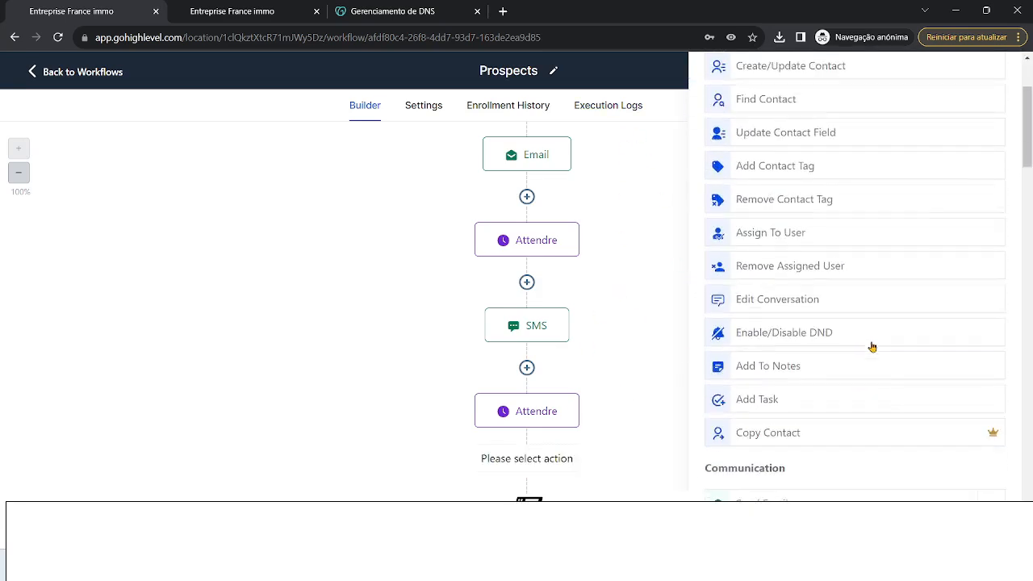
{"action": "left_click", "coordinate": [815, 134]}
{"action": "type", "text": "tag"}
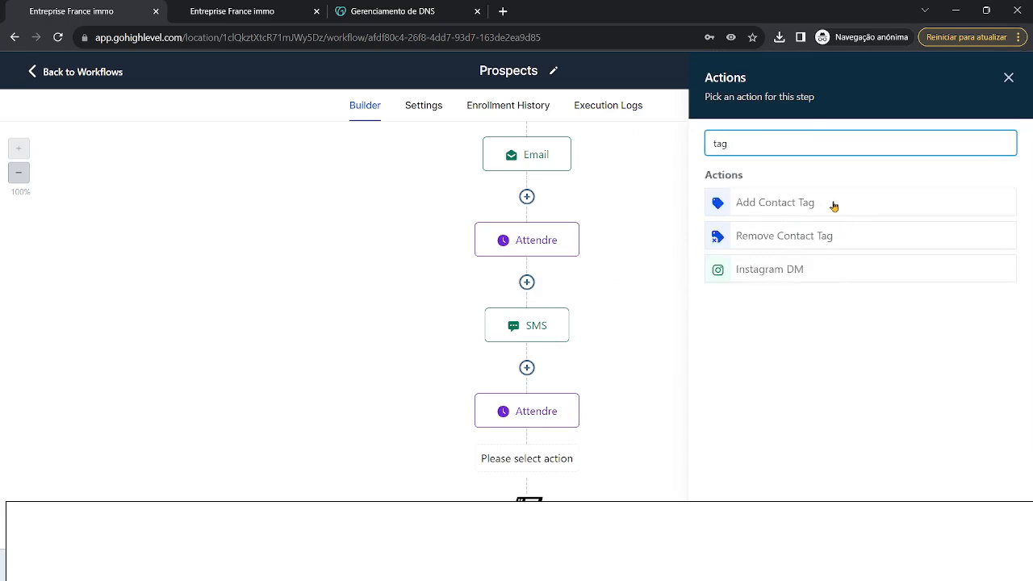
{"action": "left_click", "coordinate": [833, 203]}
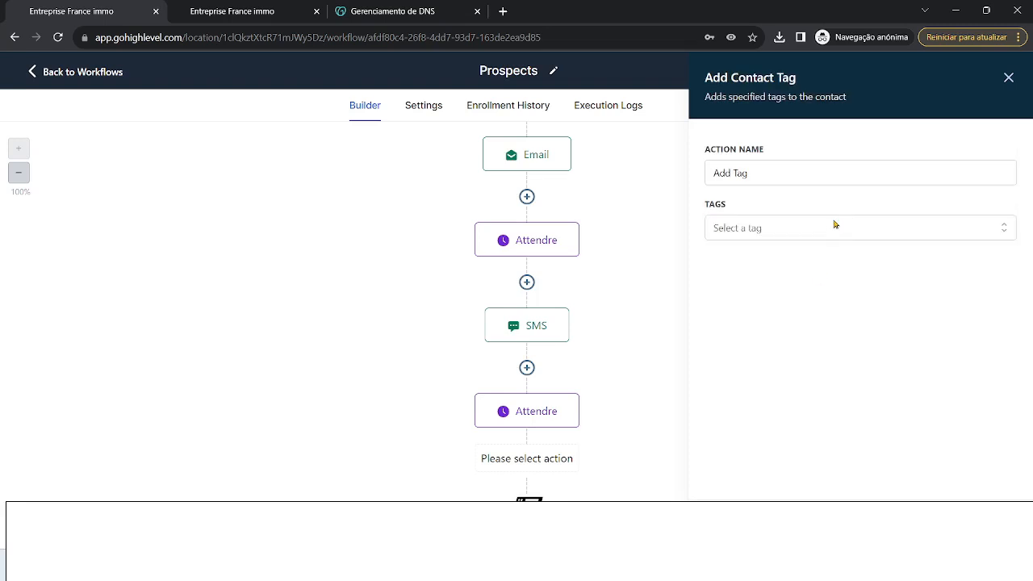
{"action": "left_click", "coordinate": [832, 225]}
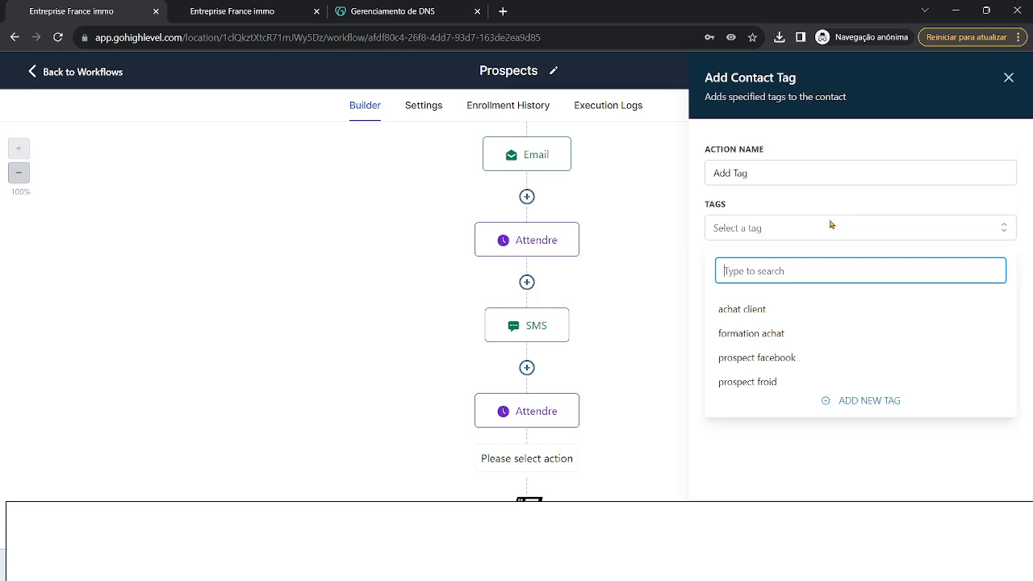
{"action": "type", "text": "prospect"}
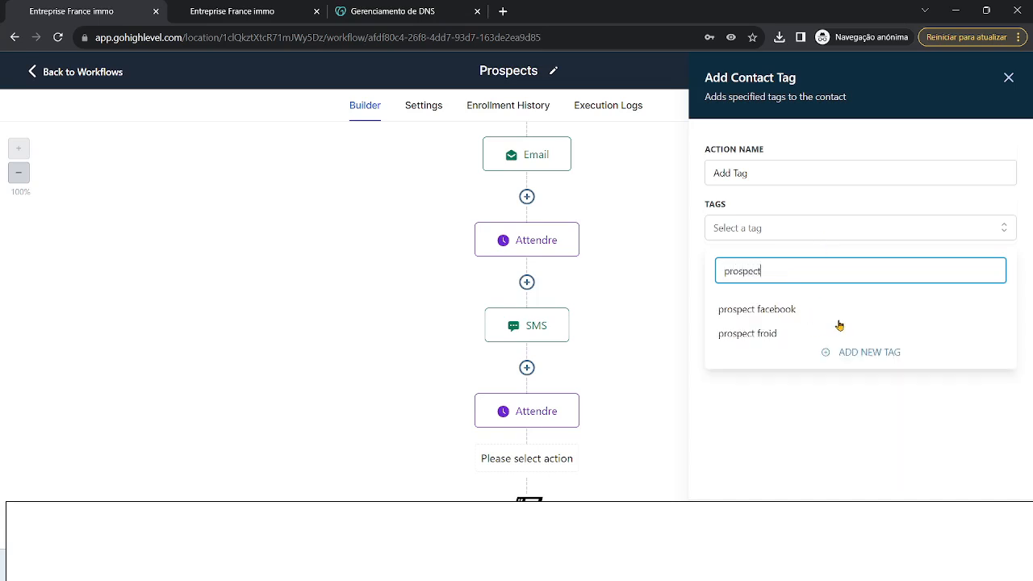
{"action": "left_click", "coordinate": [866, 350]}
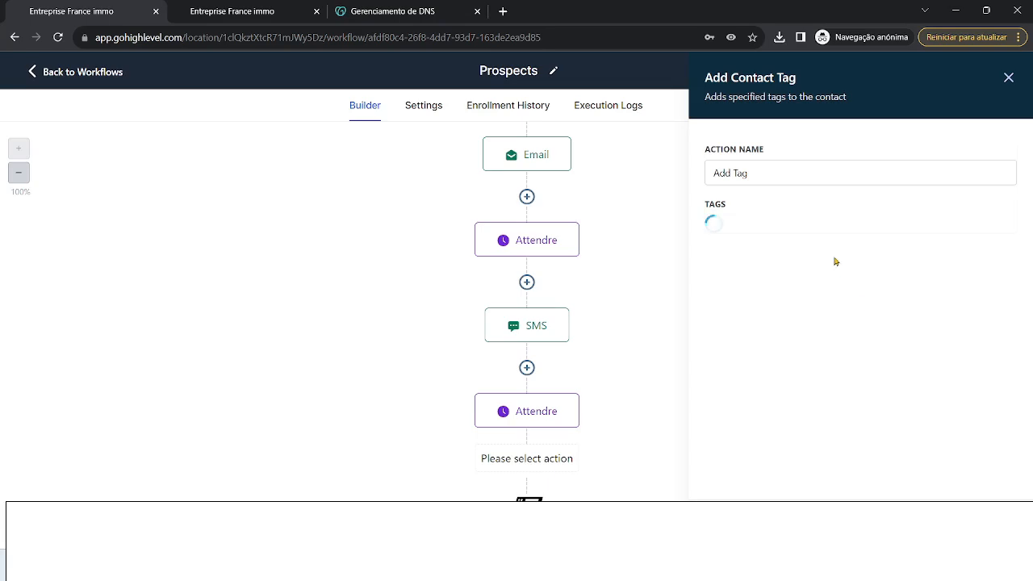
- Confirm the Add Tag step applies the prospect tag, then switch to the agency dashboard tab
{"action": "left_click", "coordinate": [974, 525]}
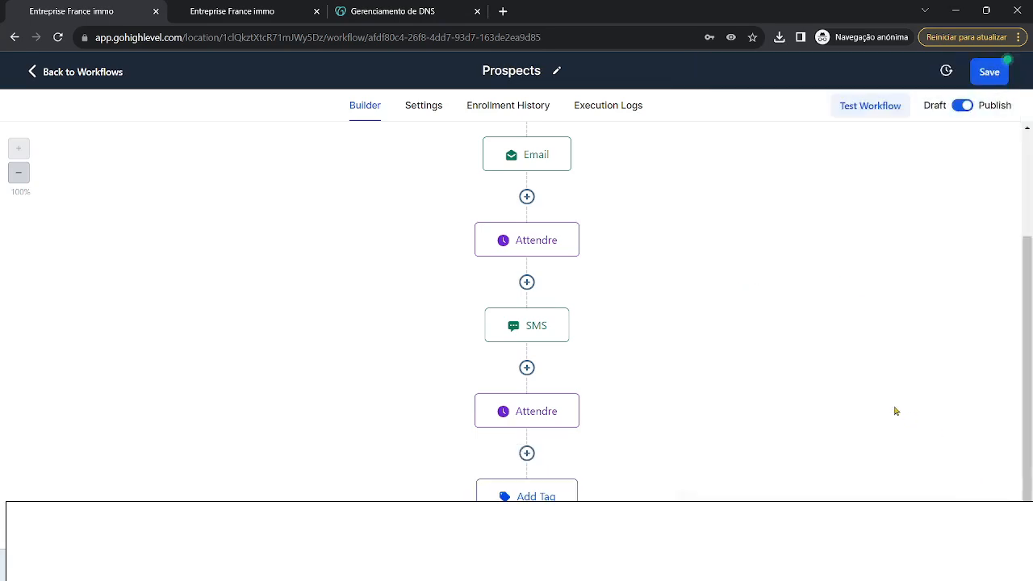
{"action": "scroll", "coordinate": [694, 210], "scroll_direction": "up", "scroll_amount": 3}
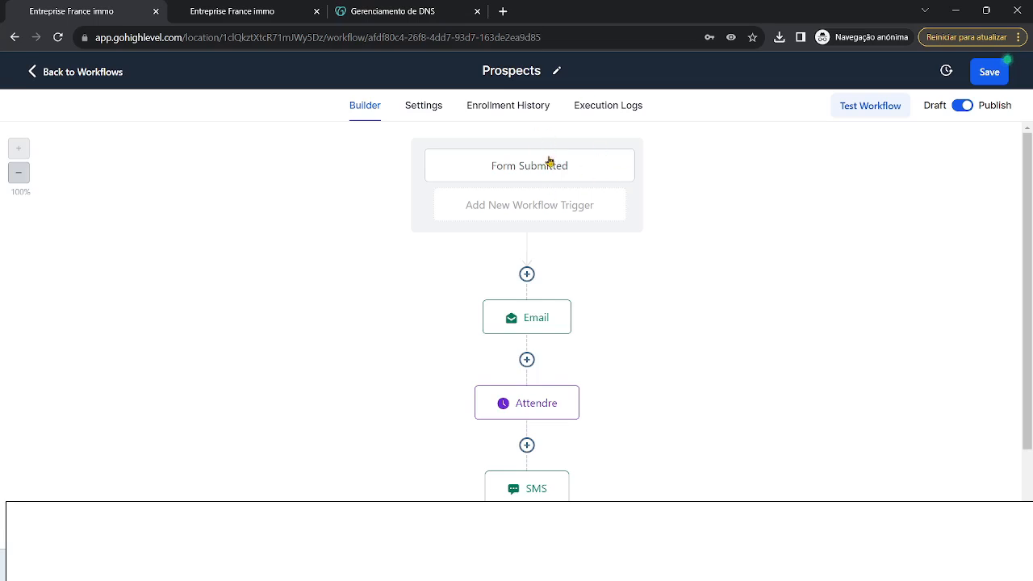
{"action": "scroll", "coordinate": [539, 299], "scroll_direction": "down", "scroll_amount": 1}
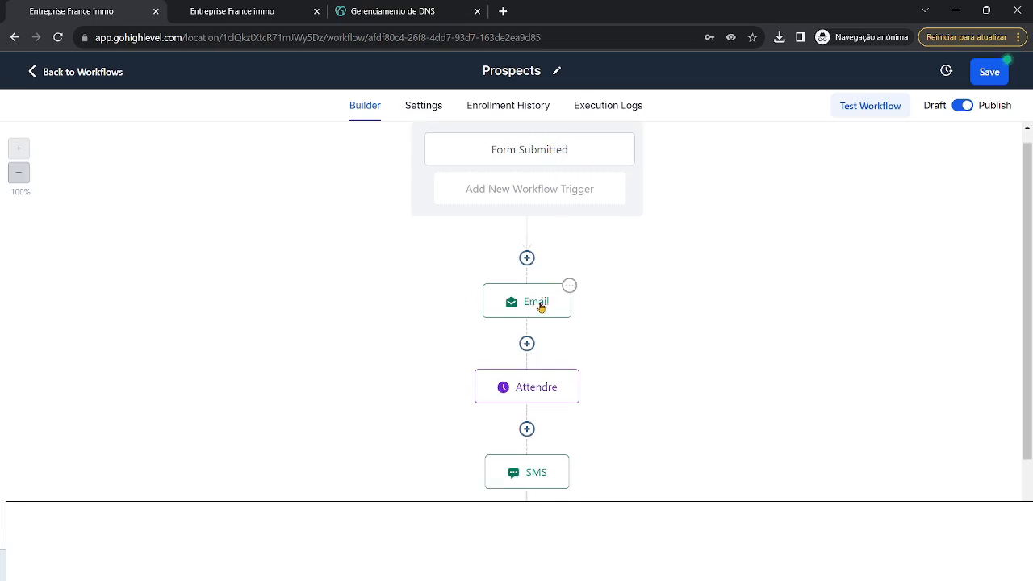
{"action": "scroll", "coordinate": [557, 345], "scroll_direction": "down", "scroll_amount": 3}
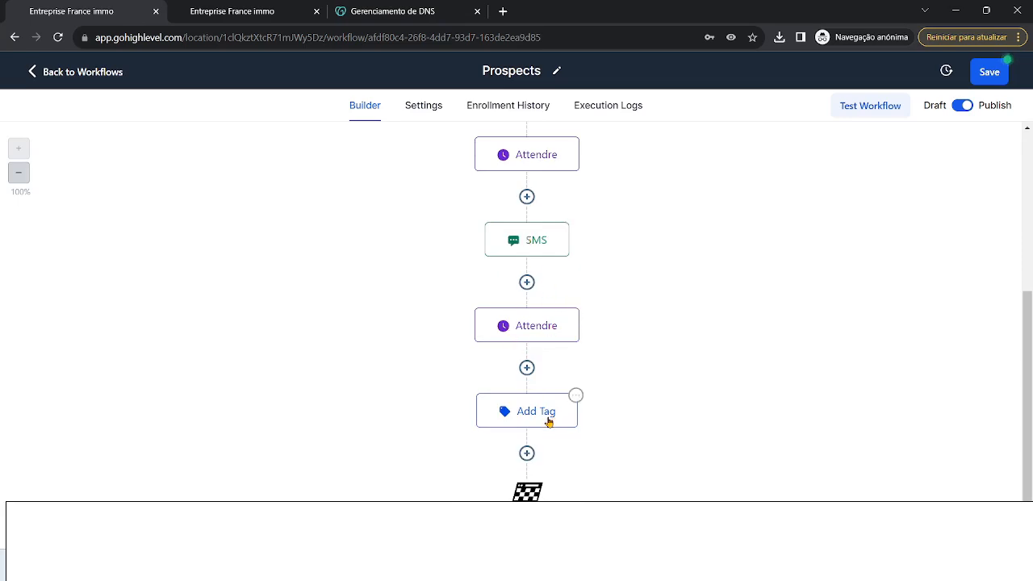
{"action": "scroll", "coordinate": [540, 413], "scroll_direction": "up", "scroll_amount": 1}
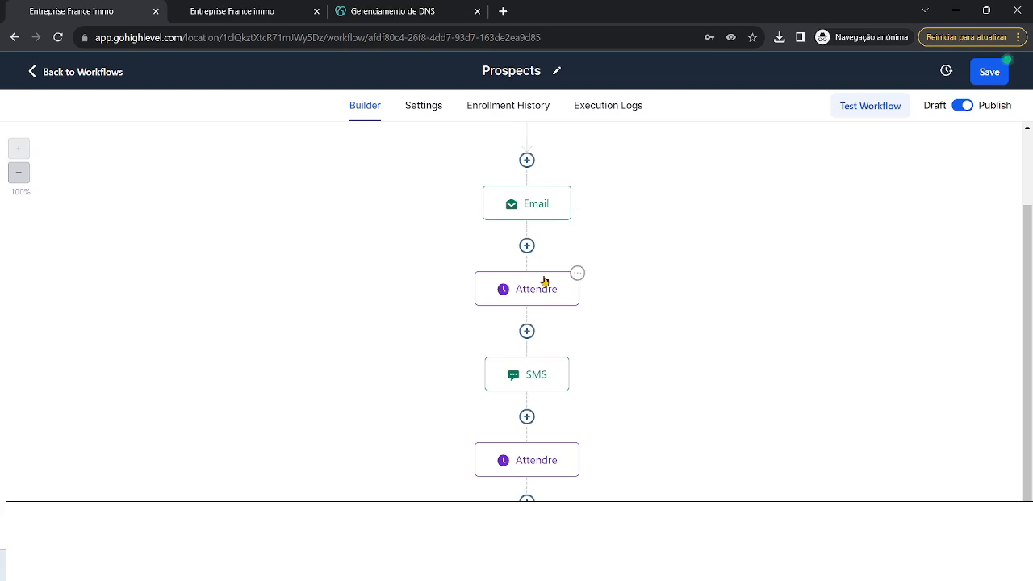
{"action": "scroll", "coordinate": [541, 347], "scroll_direction": "down", "scroll_amount": 2}
{"action": "left_click", "coordinate": [532, 420]}
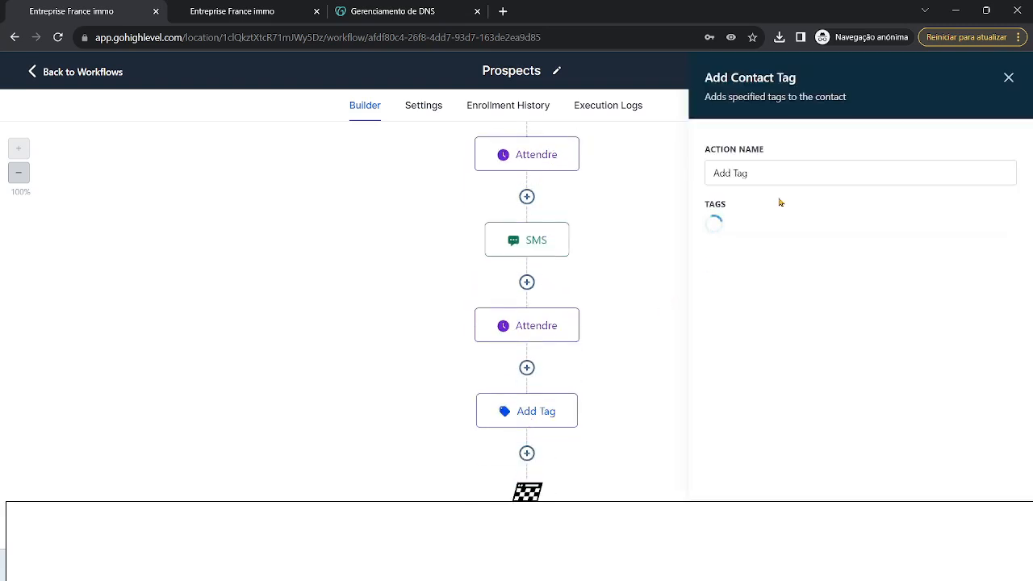
{"action": "left_click", "coordinate": [1008, 78]}
{"action": "left_click", "coordinate": [60, 72]}
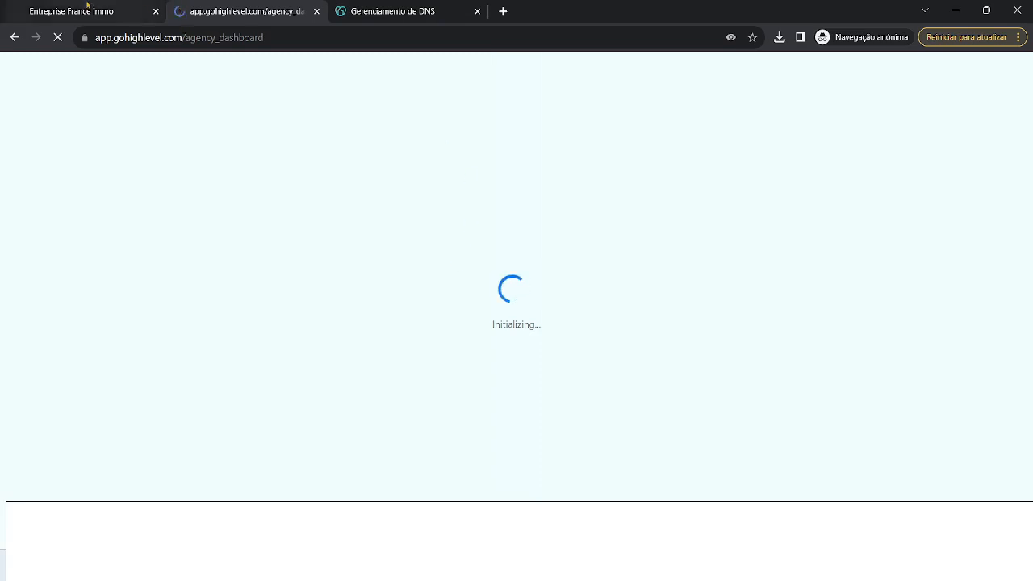
- Return to the Prospects workflow builder in the first browser tab
{"action": "left_click", "coordinate": [119, 9]}
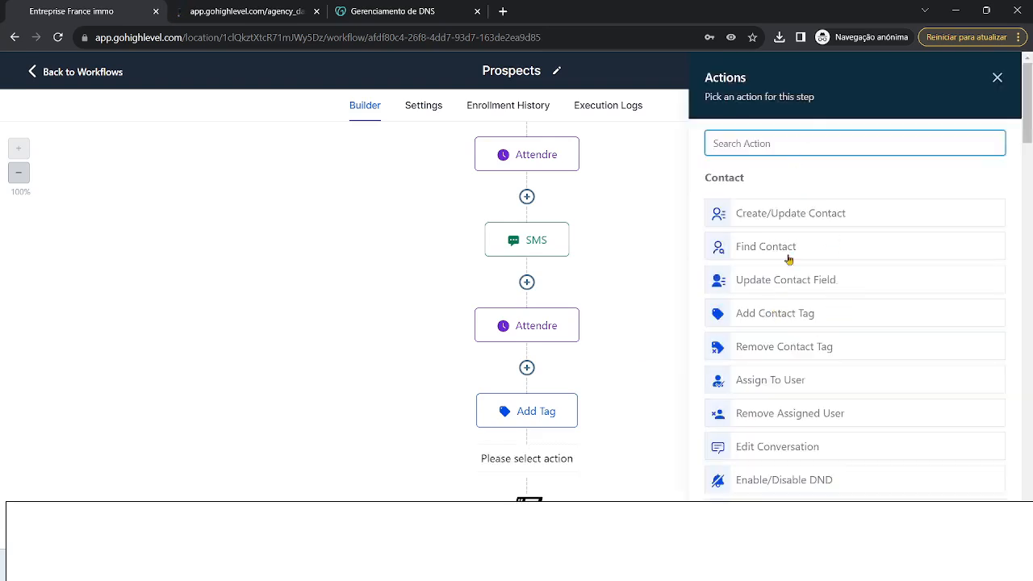
- Add a Remove Contact Tag step removing only 'prospect' (not 'prospect froid') and save
{"action": "left_click", "coordinate": [843, 352]}
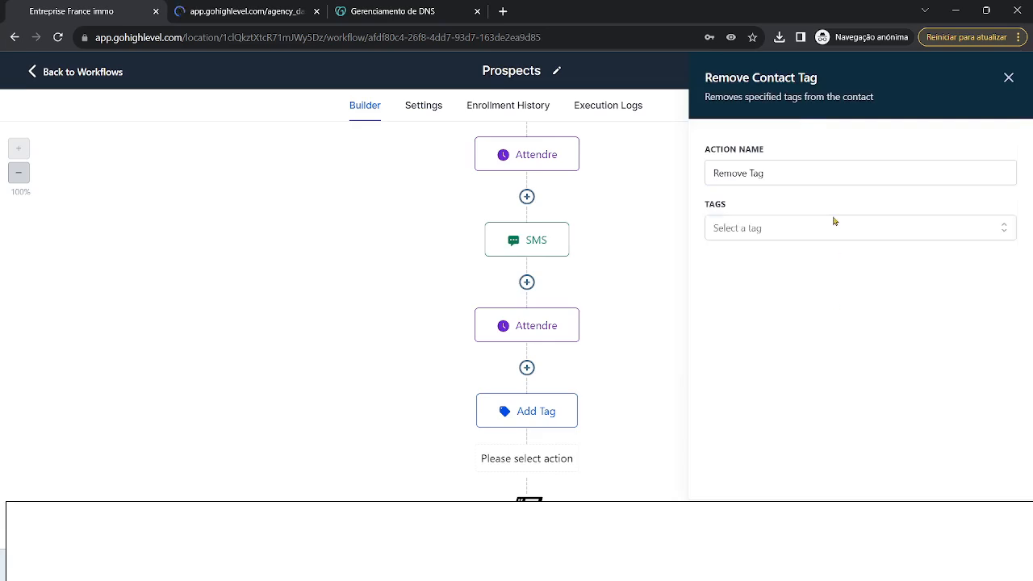
{"action": "left_click", "coordinate": [803, 233]}
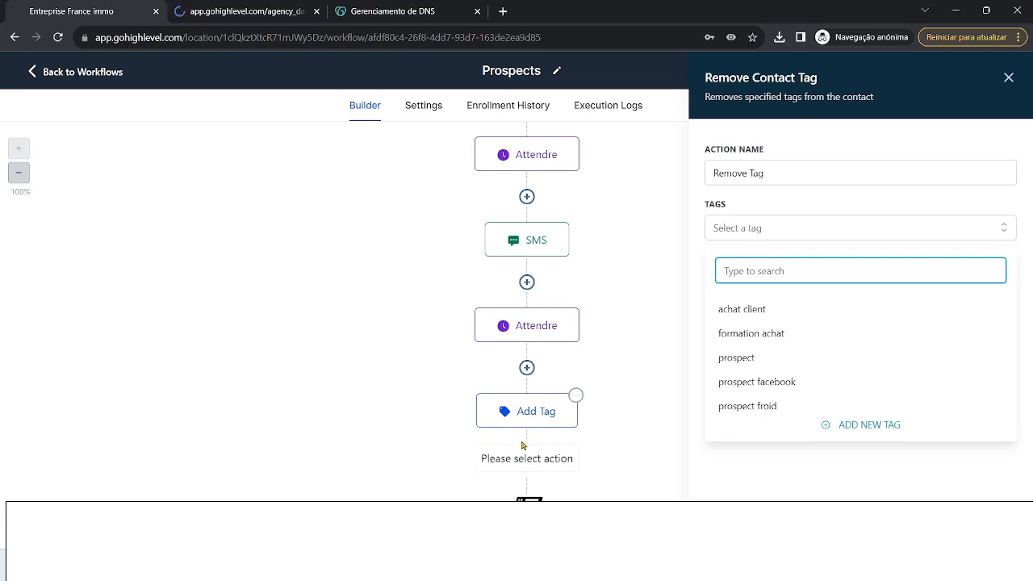
{"action": "left_click", "coordinate": [743, 360]}
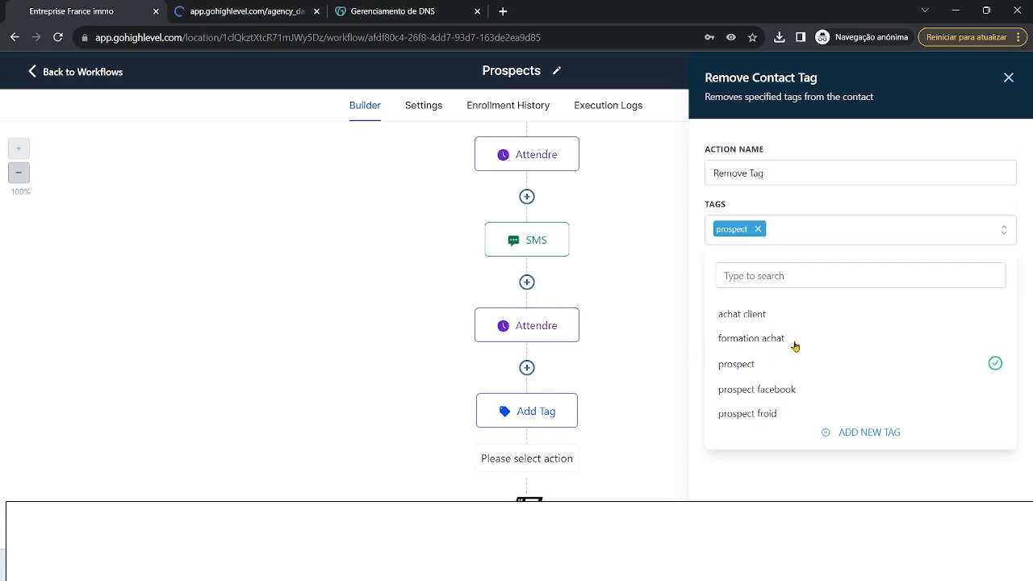
{"action": "left_click", "coordinate": [862, 421]}
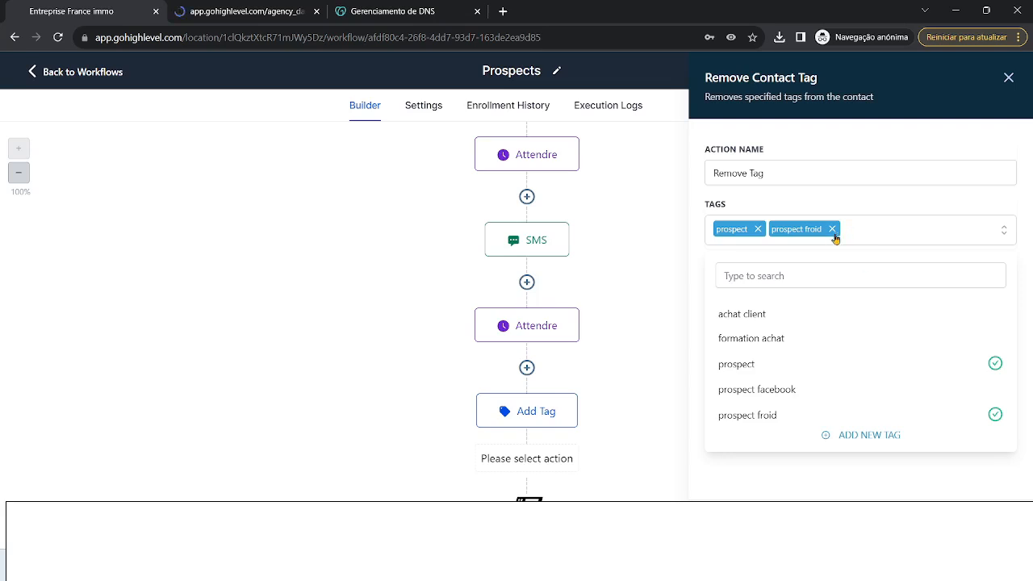
{"action": "left_click", "coordinate": [832, 229]}
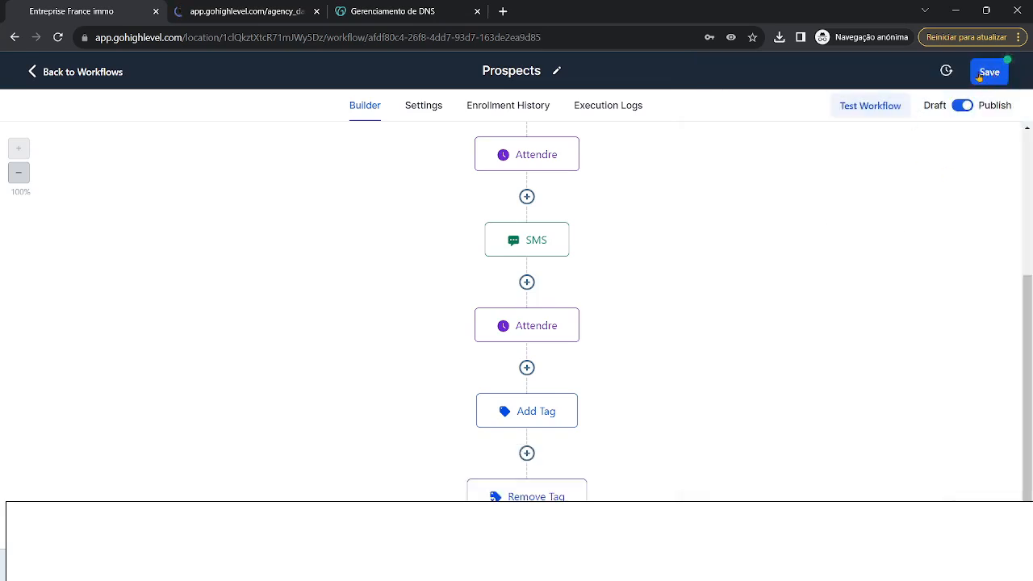
{"action": "left_click", "coordinate": [978, 73]}
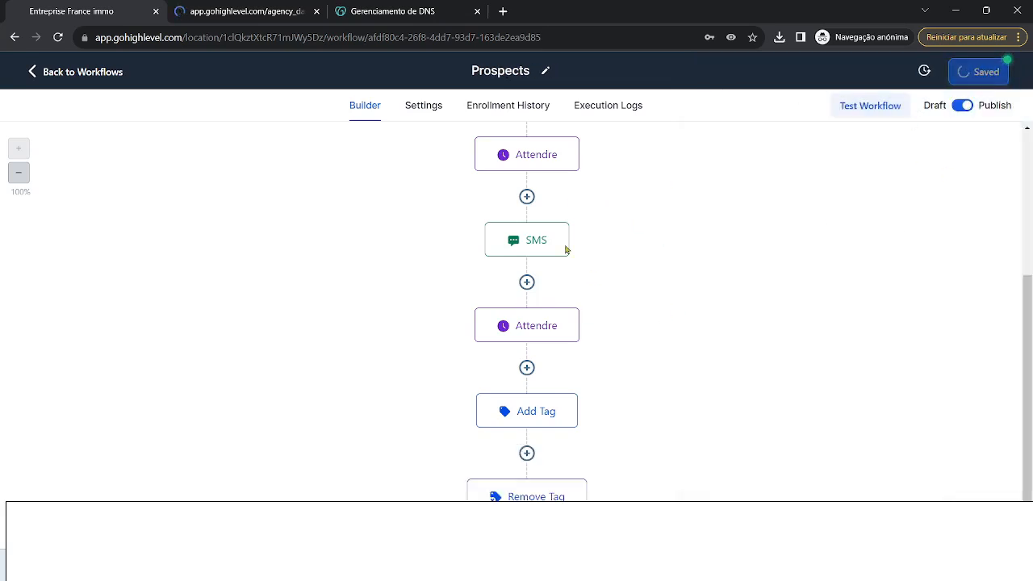
- Start a Call step between Add Tag and Remove Tag, then discard it unsaved
{"action": "scroll", "coordinate": [532, 452], "scroll_direction": "down", "scroll_amount": 1}
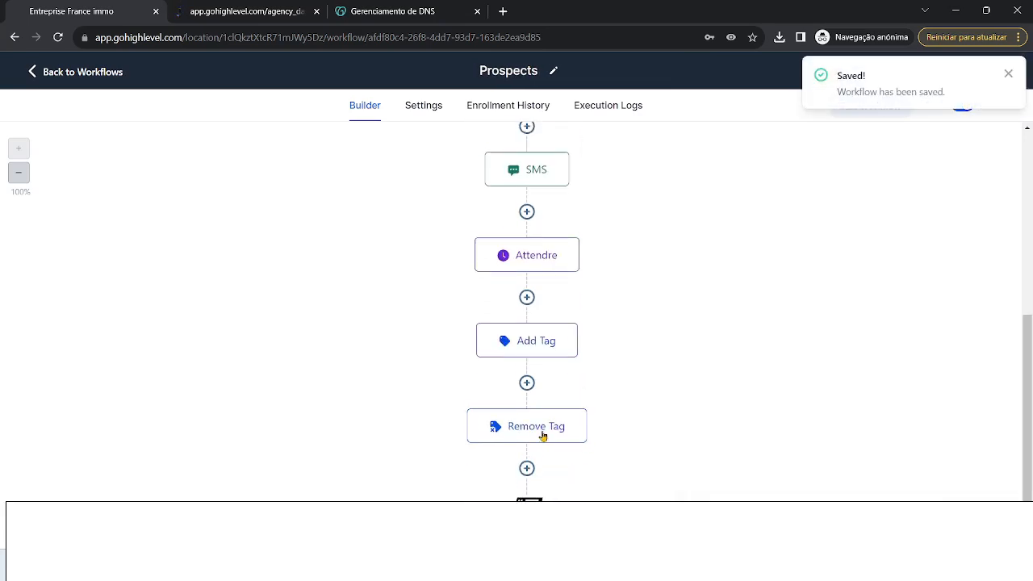
{"action": "left_click", "coordinate": [528, 368]}
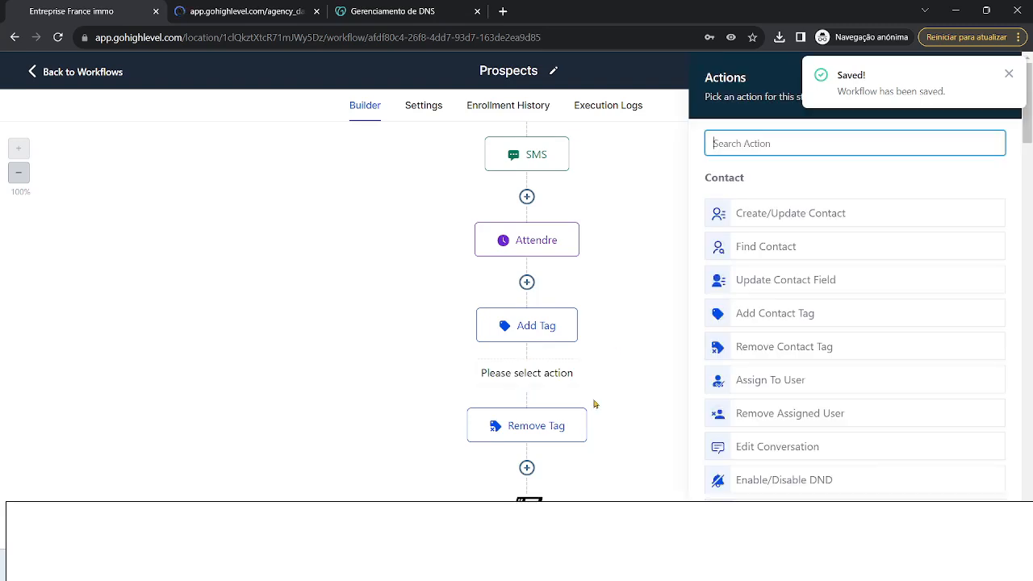
{"action": "scroll", "coordinate": [823, 363], "scroll_direction": "down", "scroll_amount": 5}
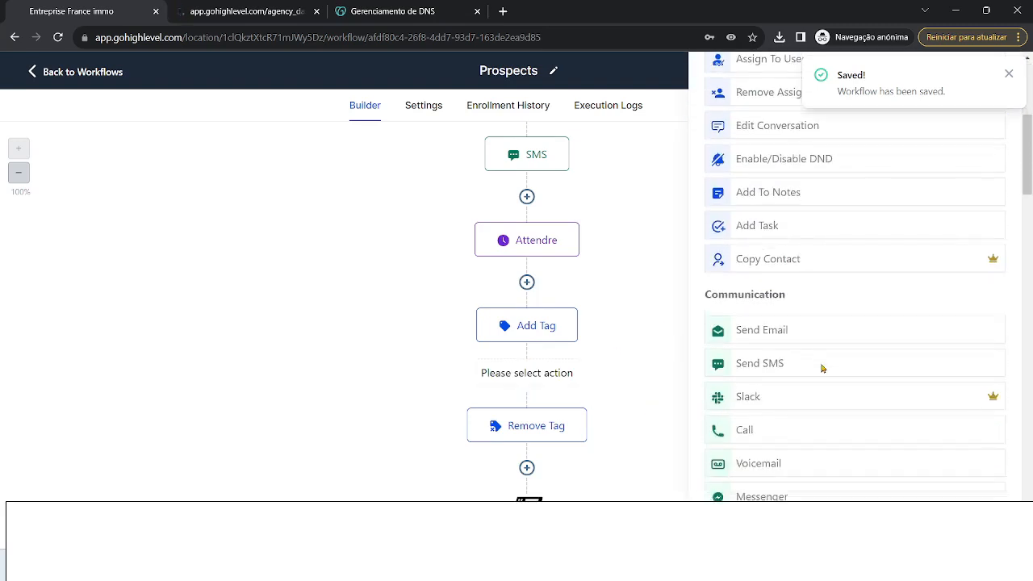
{"action": "left_click", "coordinate": [777, 350]}
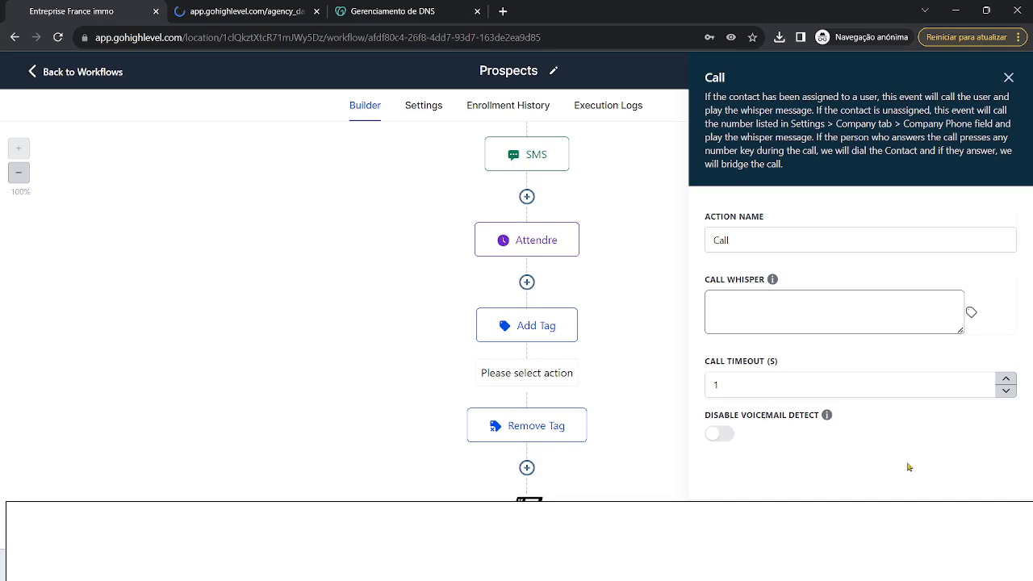
{"action": "left_click", "coordinate": [1008, 78]}
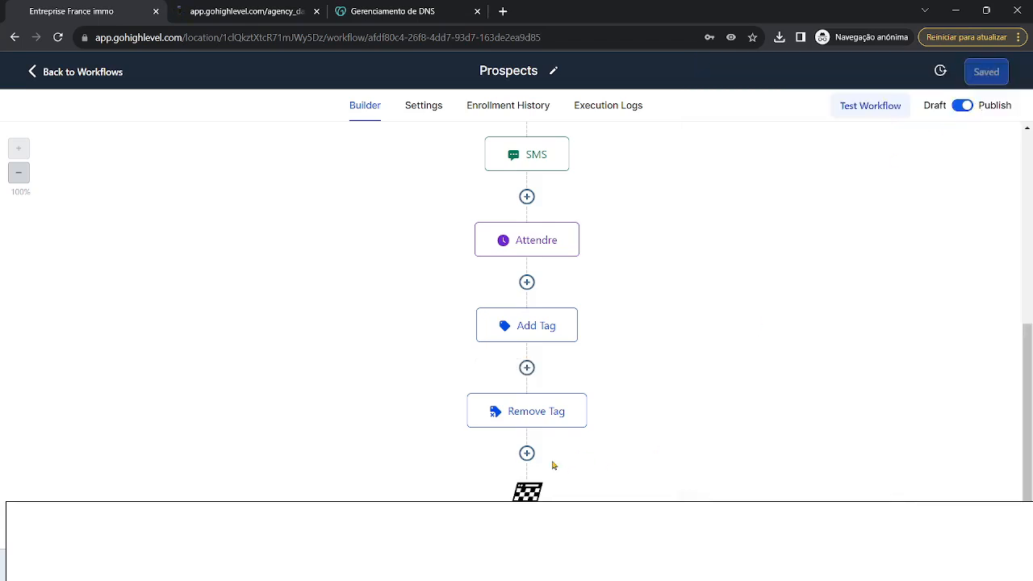
- Add a step after Remove Tag and pick ChatGPT from the Workflow AI actions
{"action": "left_click", "coordinate": [526, 454]}
{"action": "scroll", "coordinate": [919, 323], "scroll_direction": "down", "scroll_amount": 5}
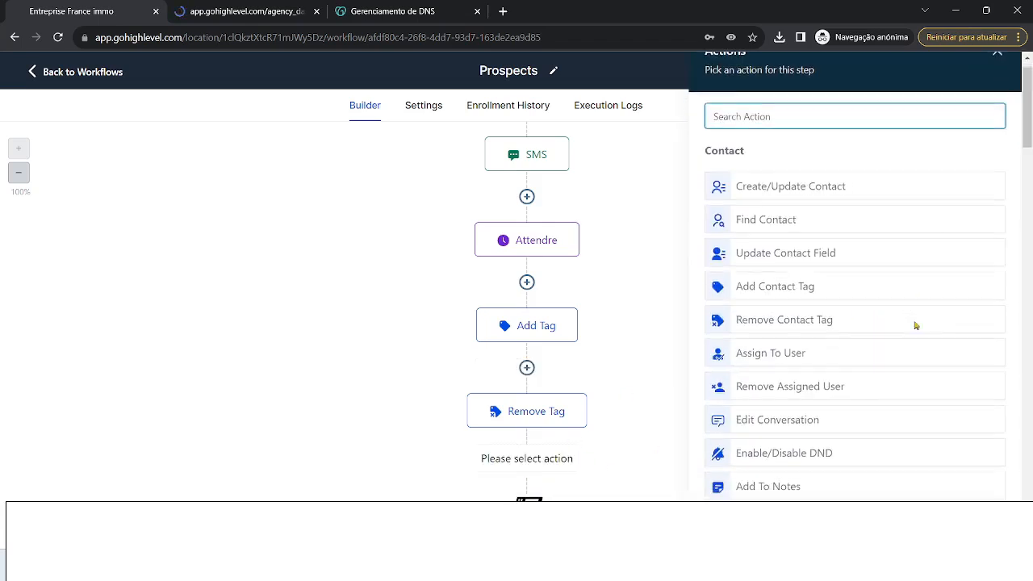
{"action": "scroll", "coordinate": [920, 299], "scroll_direction": "down", "scroll_amount": 7}
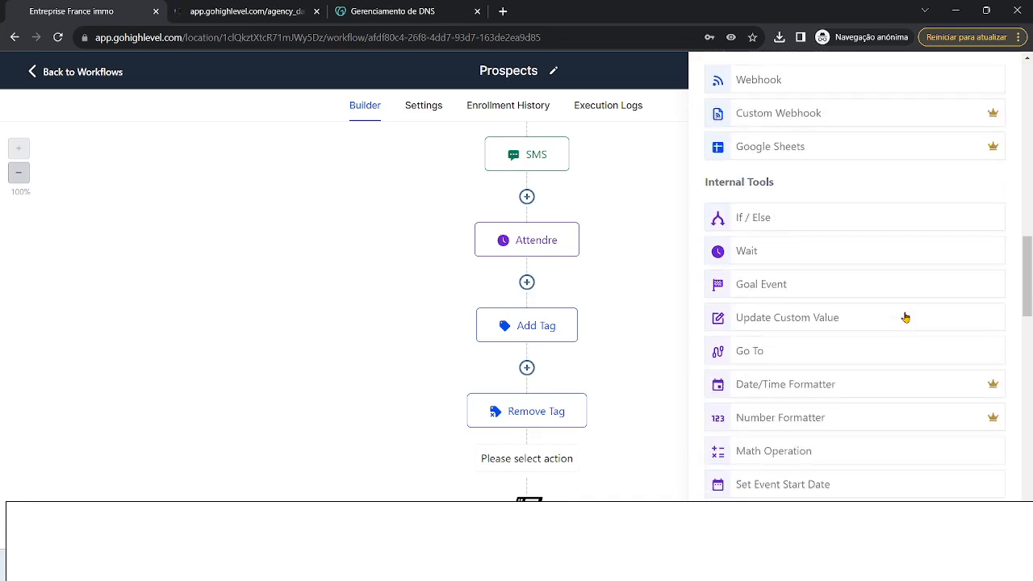
{"action": "scroll", "coordinate": [905, 317], "scroll_direction": "down", "scroll_amount": 1}
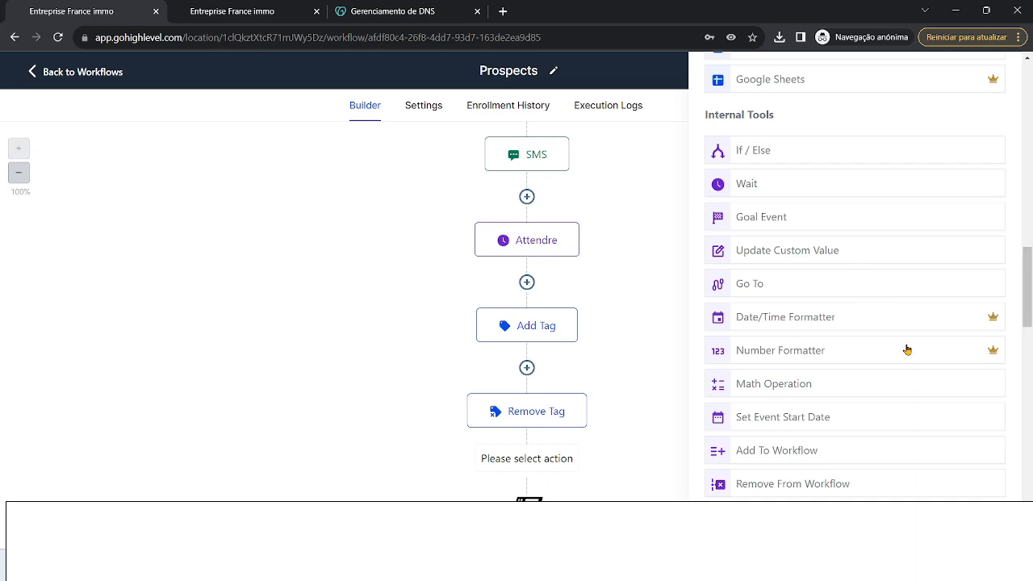
{"action": "scroll", "coordinate": [907, 349], "scroll_direction": "down", "scroll_amount": 2}
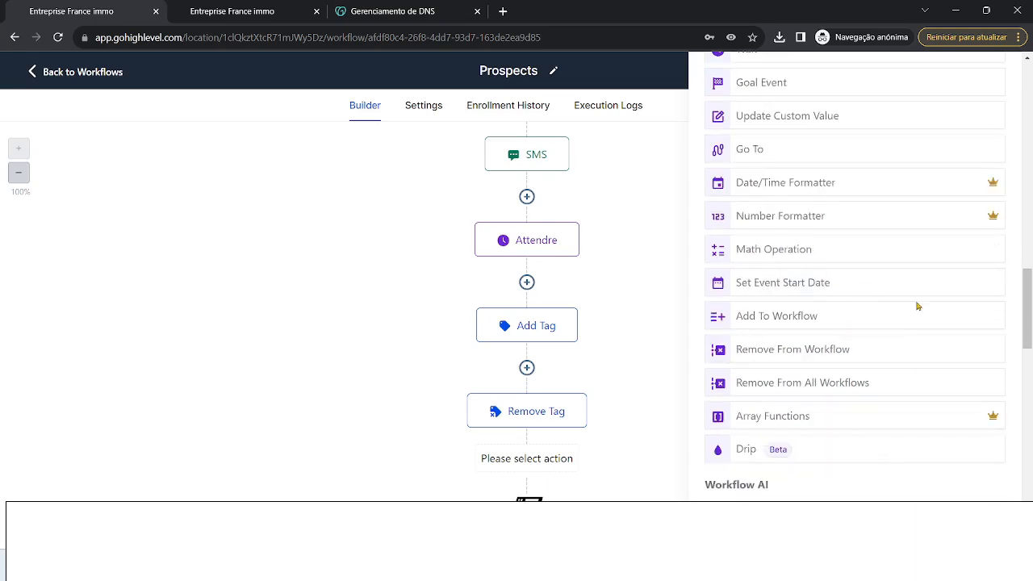
{"action": "scroll", "coordinate": [915, 340], "scroll_direction": "down", "scroll_amount": 1}
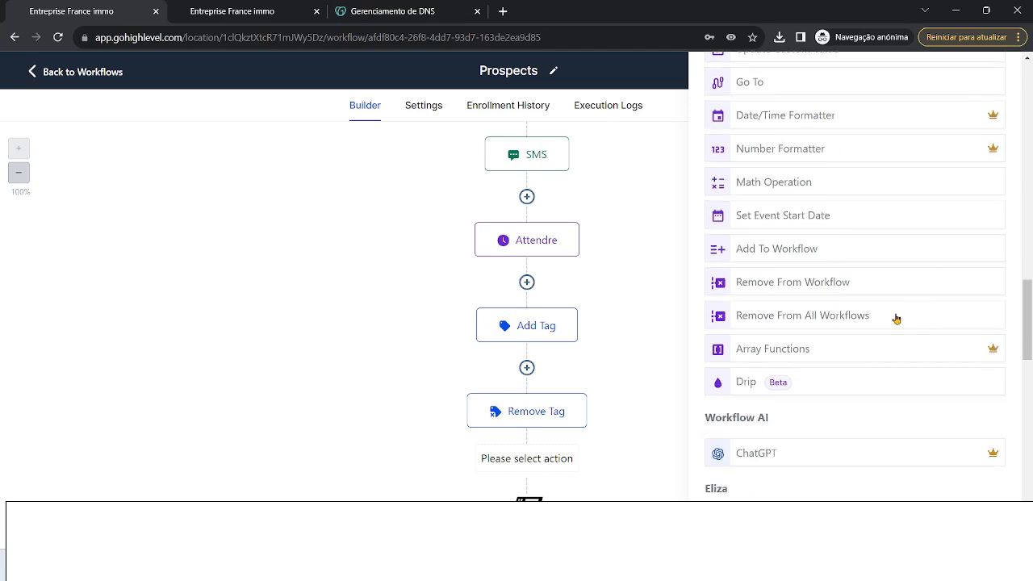
{"action": "scroll", "coordinate": [894, 318], "scroll_direction": "down", "scroll_amount": 1}
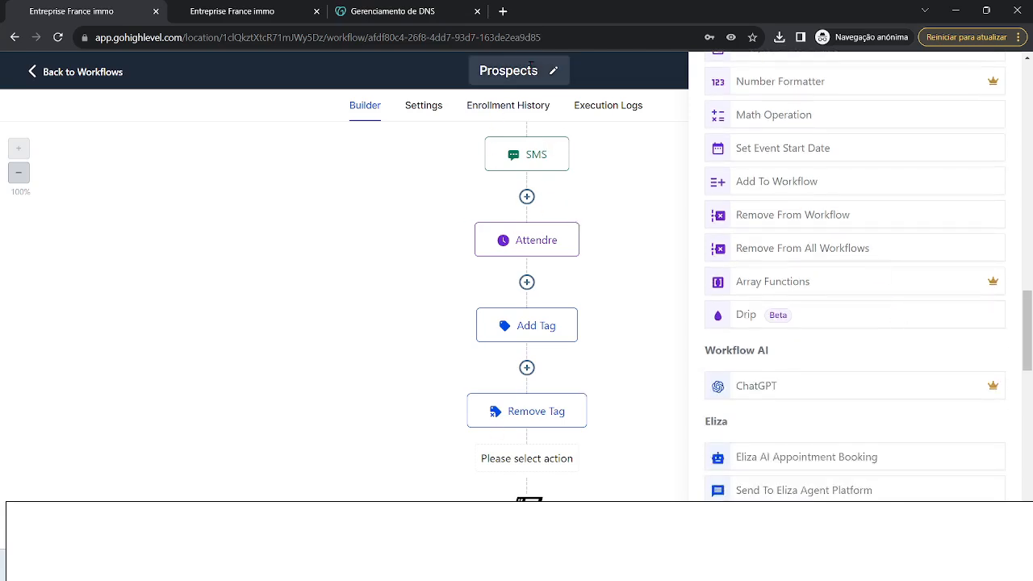
{"action": "scroll", "coordinate": [769, 329], "scroll_direction": "down", "scroll_amount": 2}
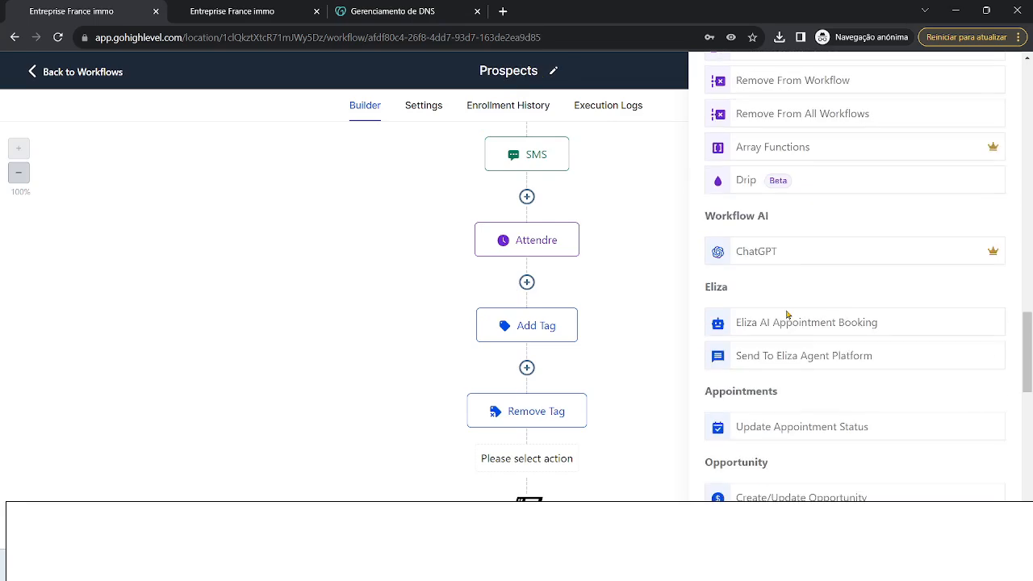
{"action": "left_click", "coordinate": [758, 250]}
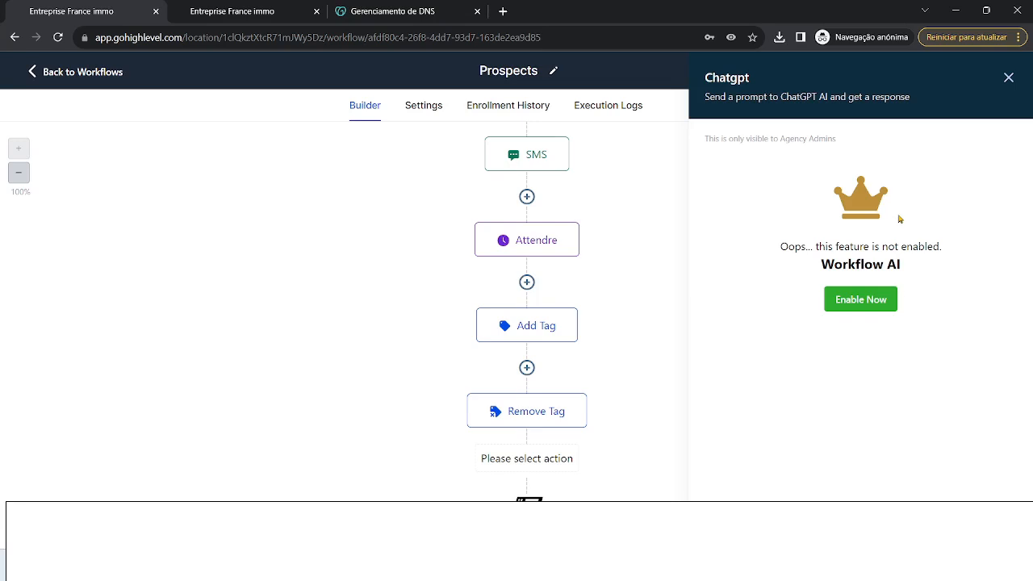
- Cancel the Enable Workflow AI prompt and close the ChatGPT step without adding it
{"action": "left_click", "coordinate": [879, 305]}
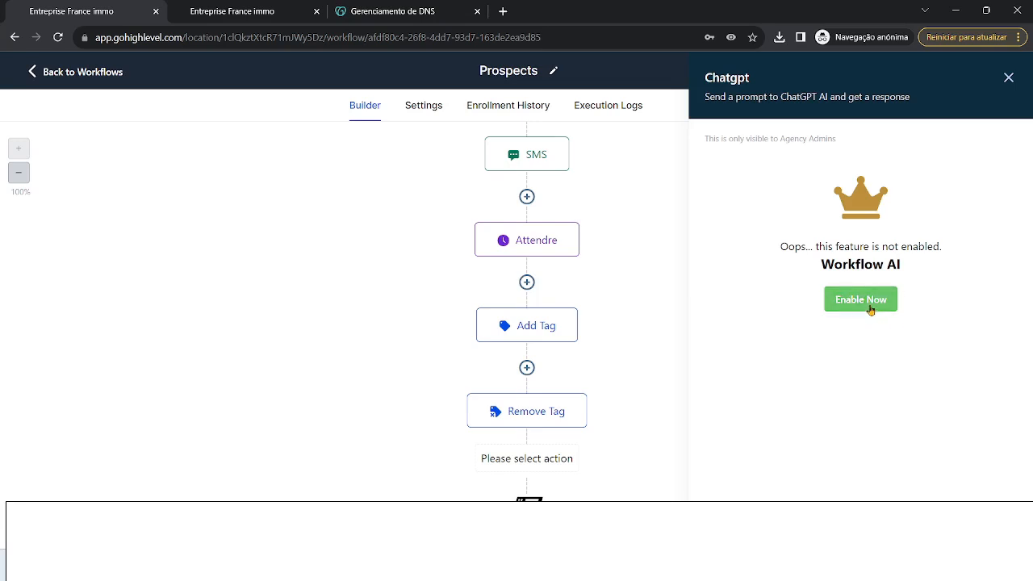
{"action": "left_click", "coordinate": [870, 310]}
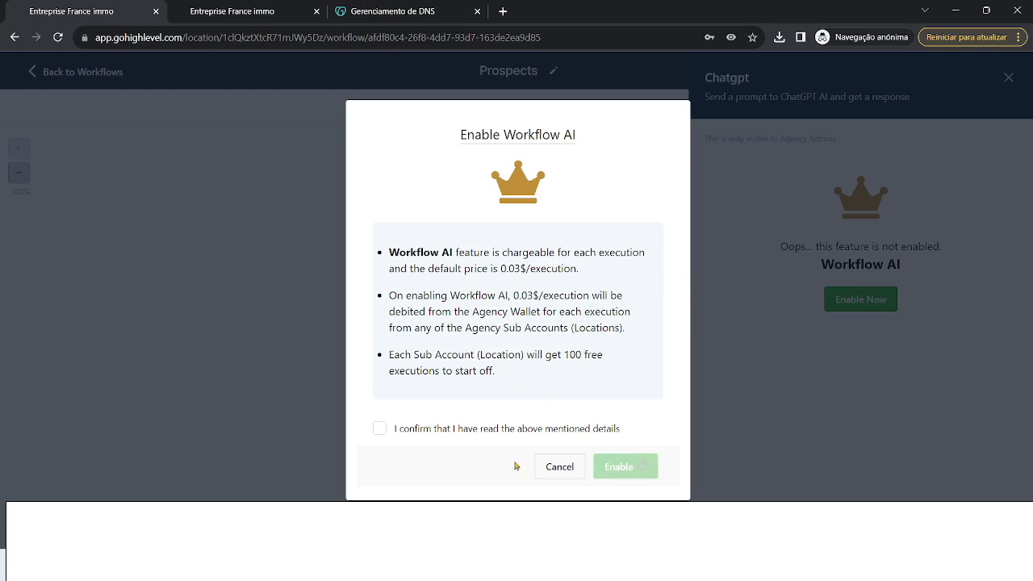
{"action": "left_click", "coordinate": [562, 468]}
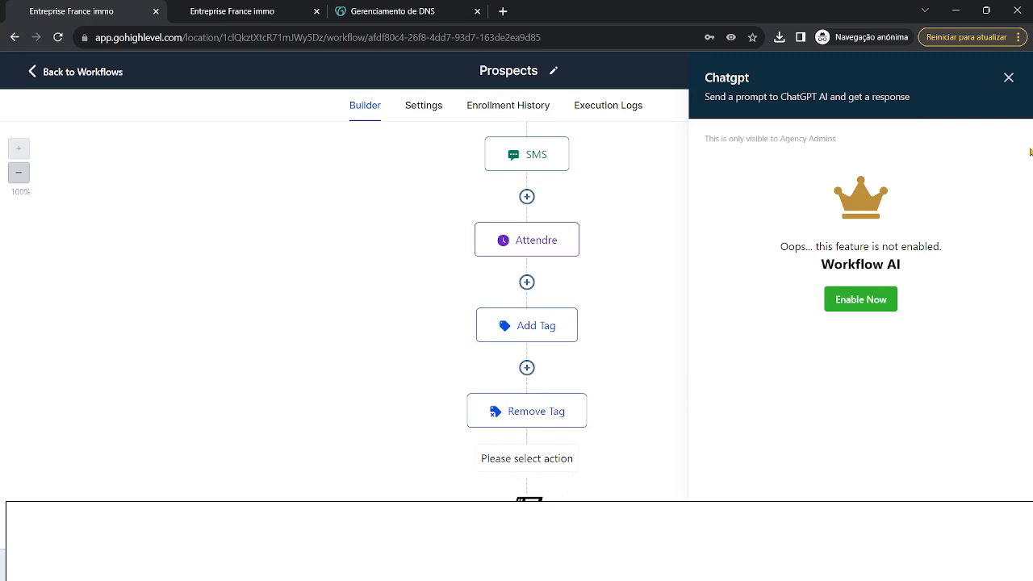
{"action": "left_click", "coordinate": [1009, 79]}
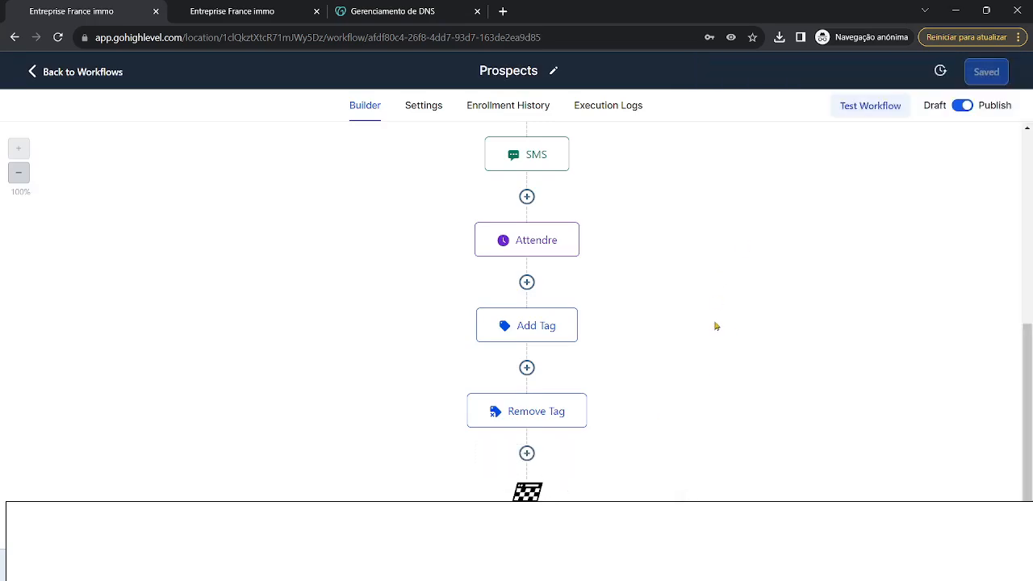
- Insert an If / Else condition step after Remove Tag
{"action": "left_click", "coordinate": [526, 453]}
{"action": "scroll", "coordinate": [892, 393], "scroll_direction": "down", "scroll_amount": 6}
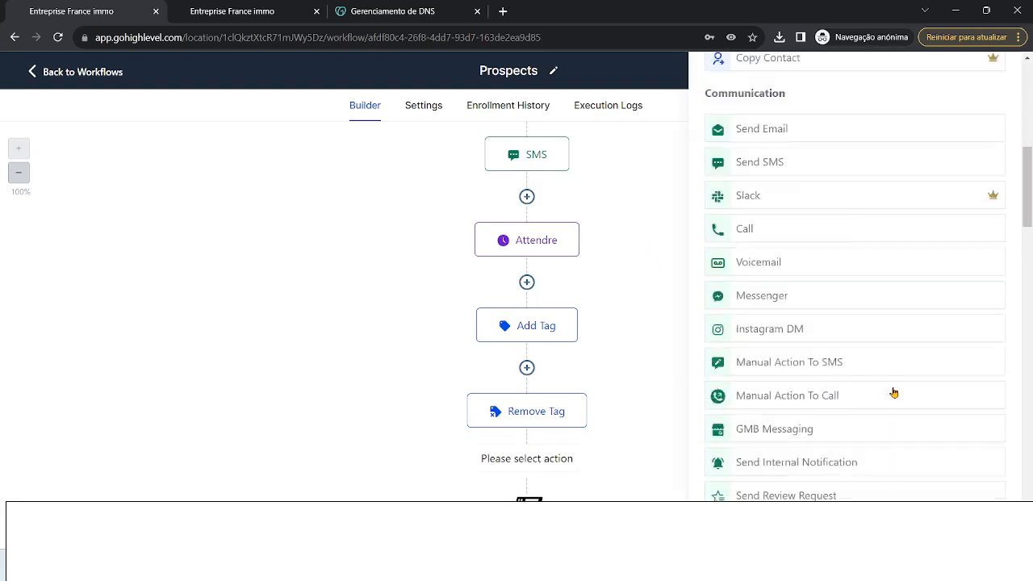
{"action": "scroll", "coordinate": [893, 392], "scroll_direction": "down", "scroll_amount": 7}
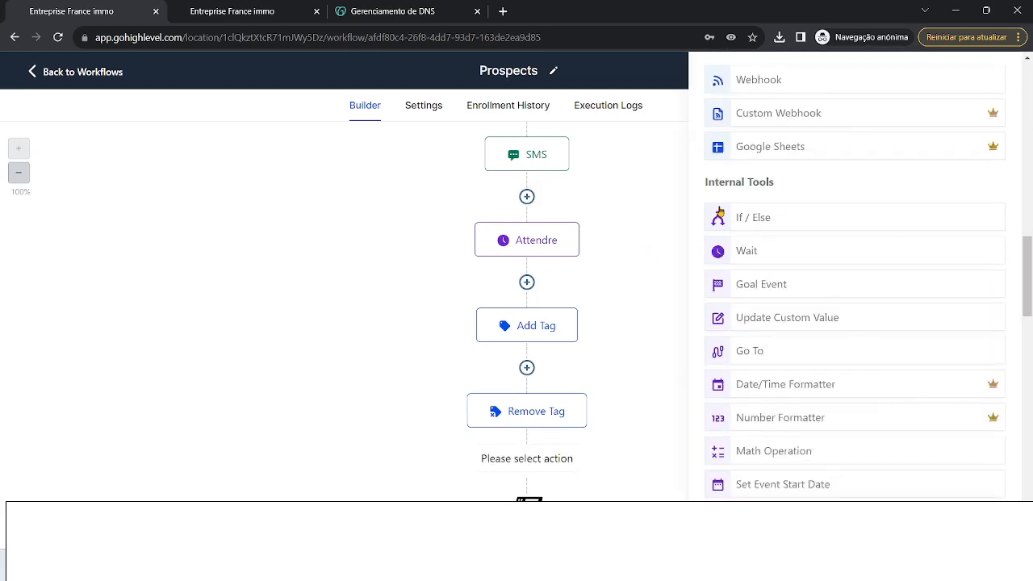
{"action": "left_click", "coordinate": [731, 222]}
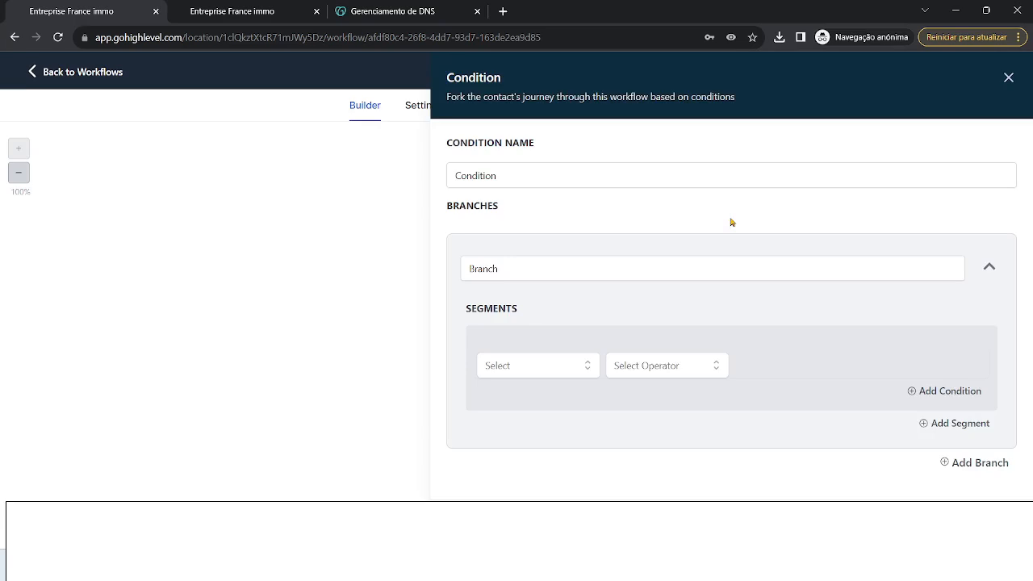
- Set the condition to Contact Details > Assigned user is empty
{"action": "left_click", "coordinate": [590, 369]}
{"action": "left_click", "coordinate": [538, 396]}
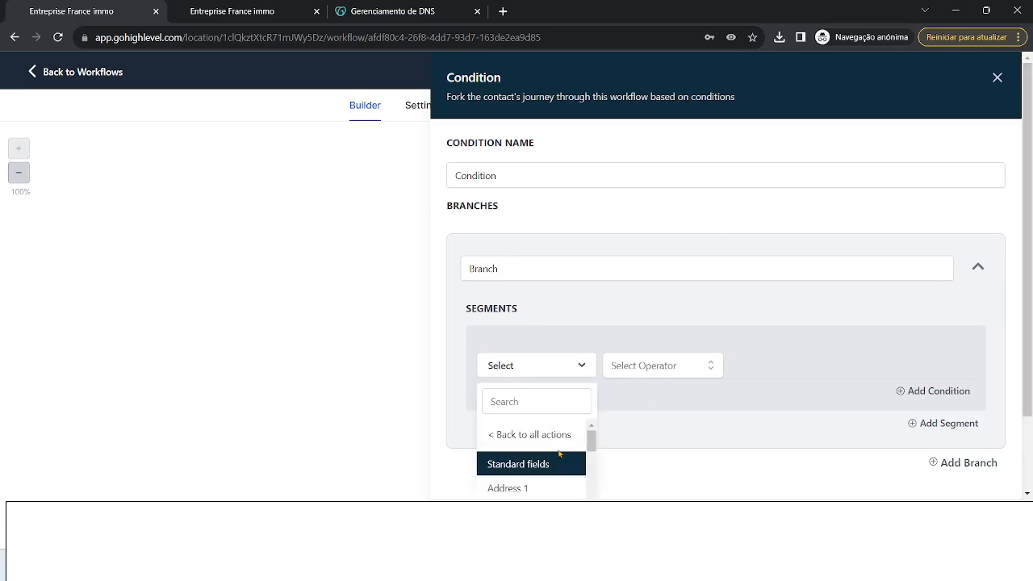
{"action": "scroll", "coordinate": [542, 452], "scroll_direction": "down", "scroll_amount": 2}
{"action": "scroll", "coordinate": [538, 468], "scroll_direction": "up", "scroll_amount": 2}
{"action": "scroll", "coordinate": [538, 468], "scroll_direction": "down", "scroll_amount": 1}
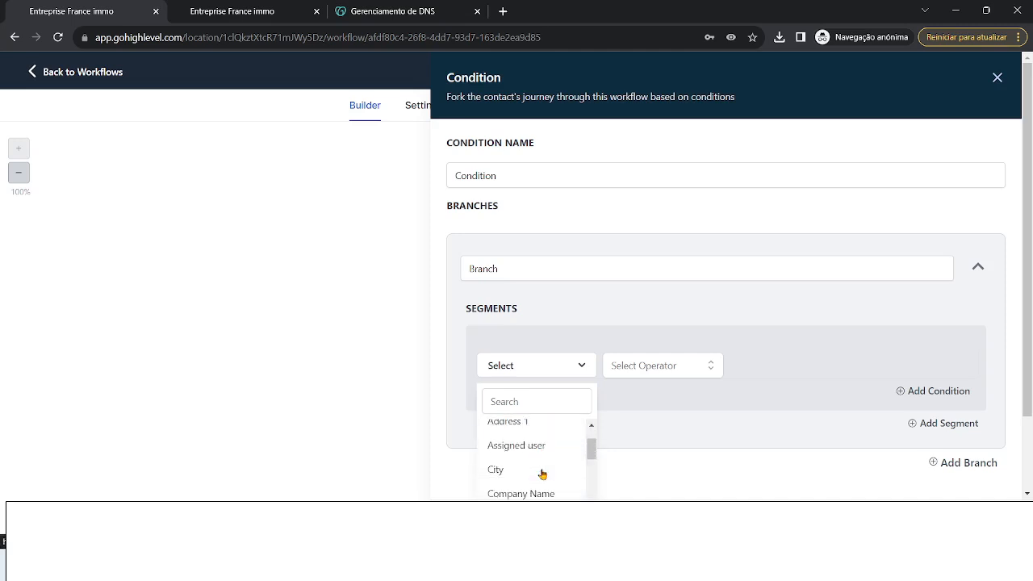
{"action": "left_click", "coordinate": [545, 446]}
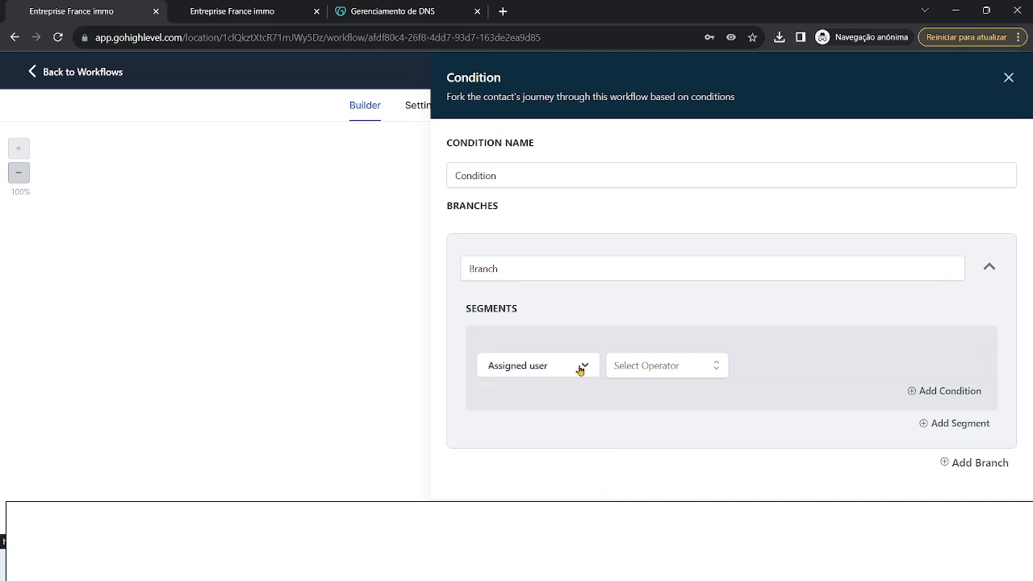
{"action": "left_click", "coordinate": [653, 367]}
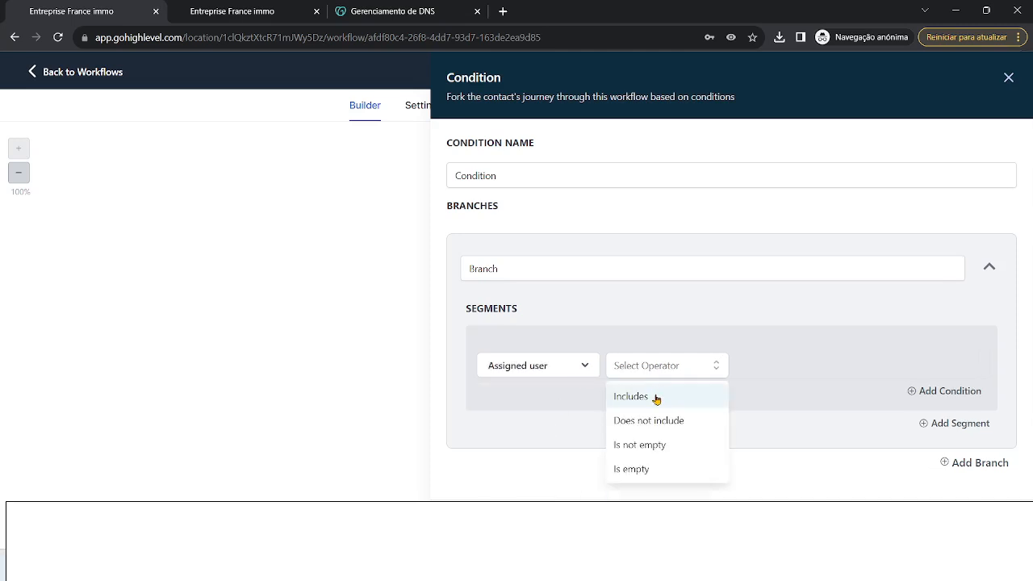
{"action": "left_click", "coordinate": [655, 470]}
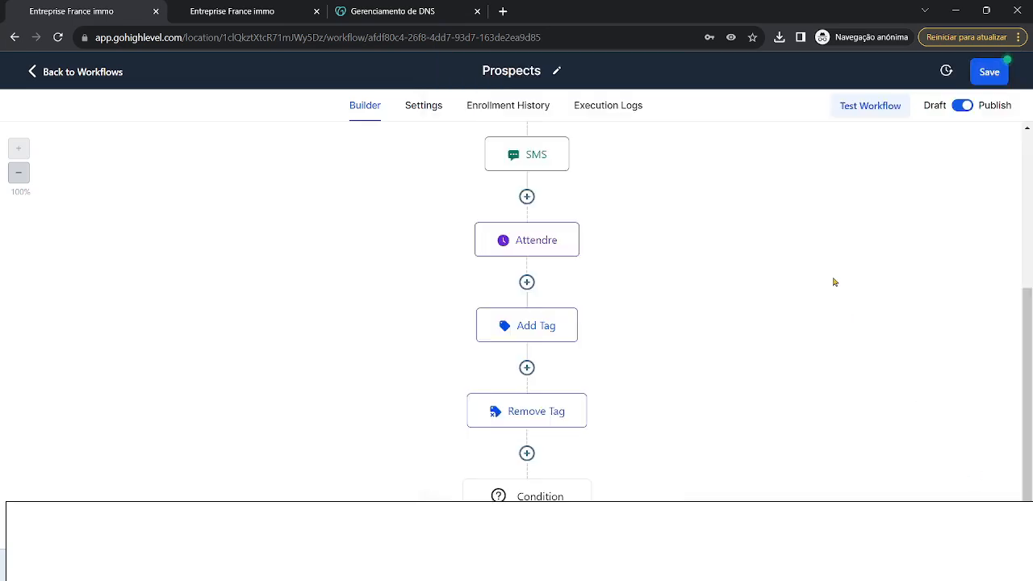
{"action": "scroll", "coordinate": [637, 462], "scroll_direction": "down", "scroll_amount": 3}
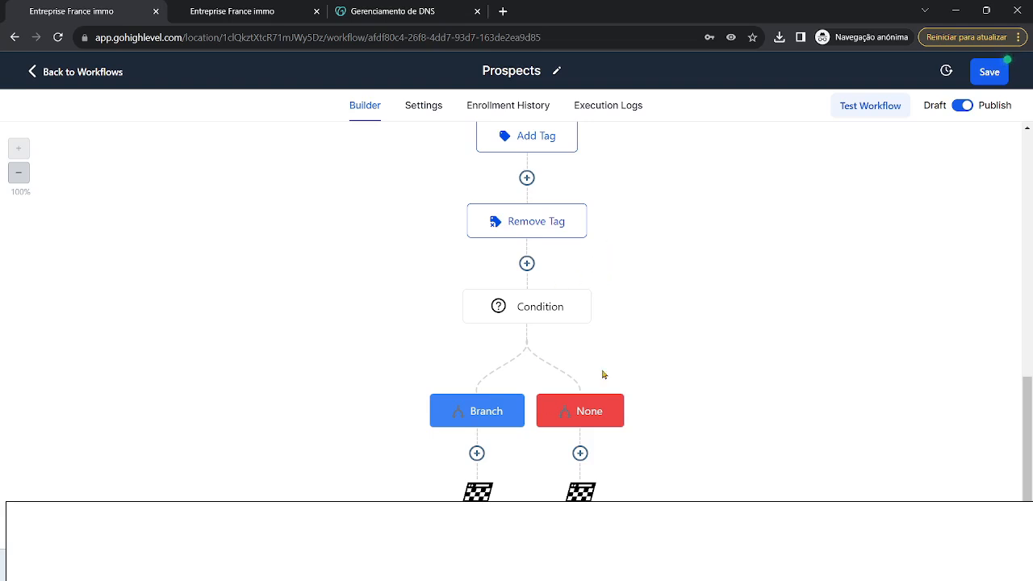
- Add a Send Email step under the None branch
{"action": "left_click", "coordinate": [580, 453]}
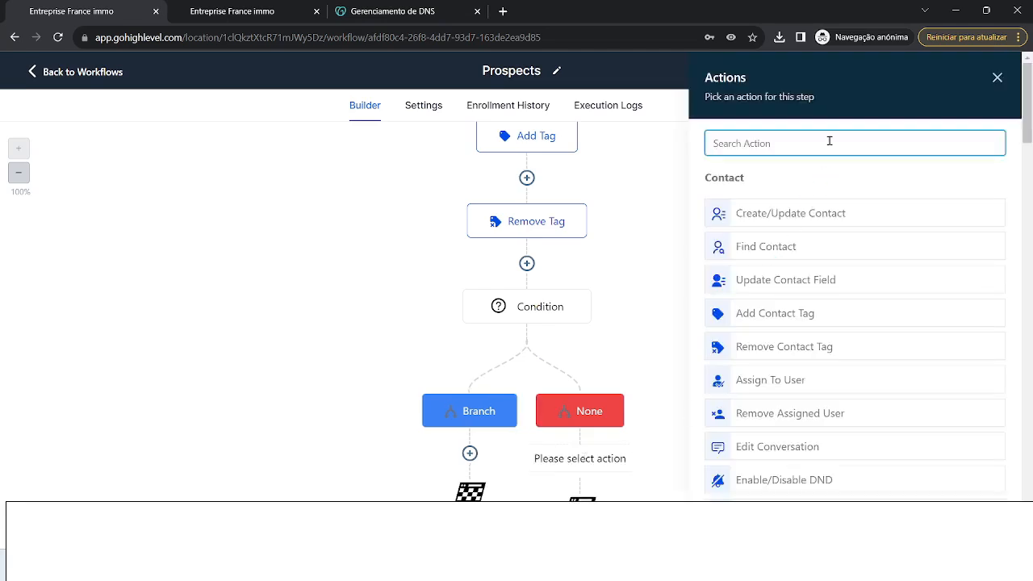
{"action": "type", "text": "email"}
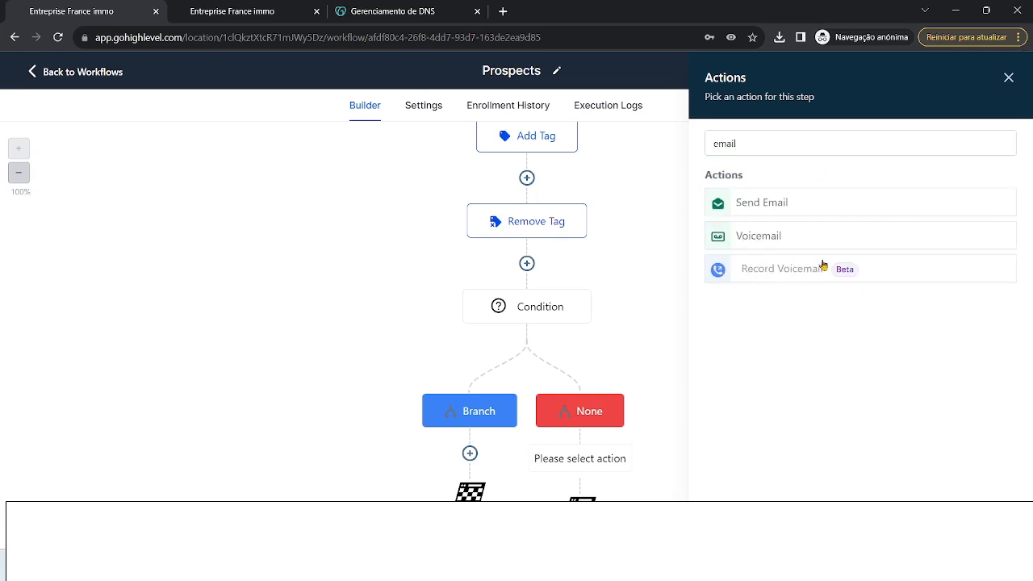
{"action": "left_click", "coordinate": [798, 212]}
- Fill in the email's sender and subject fields, then save the workflow
{"action": "left_click", "coordinate": [783, 246]}
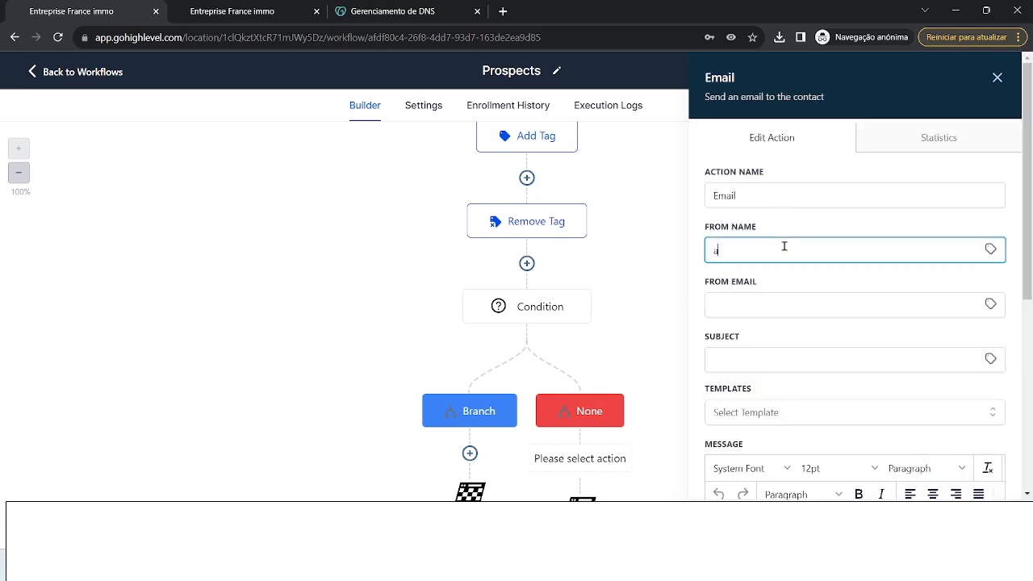
{"action": "left_click", "coordinate": [759, 305]}
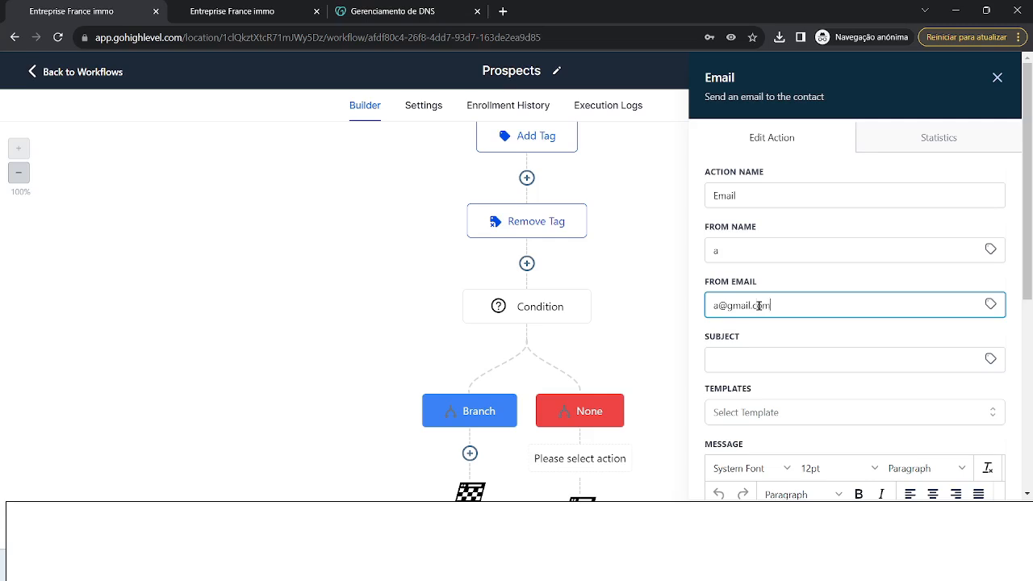
{"action": "left_click", "coordinate": [780, 355]}
{"action": "type", "text": "a"}
{"action": "scroll", "coordinate": [786, 358], "scroll_direction": "down", "scroll_amount": 4}
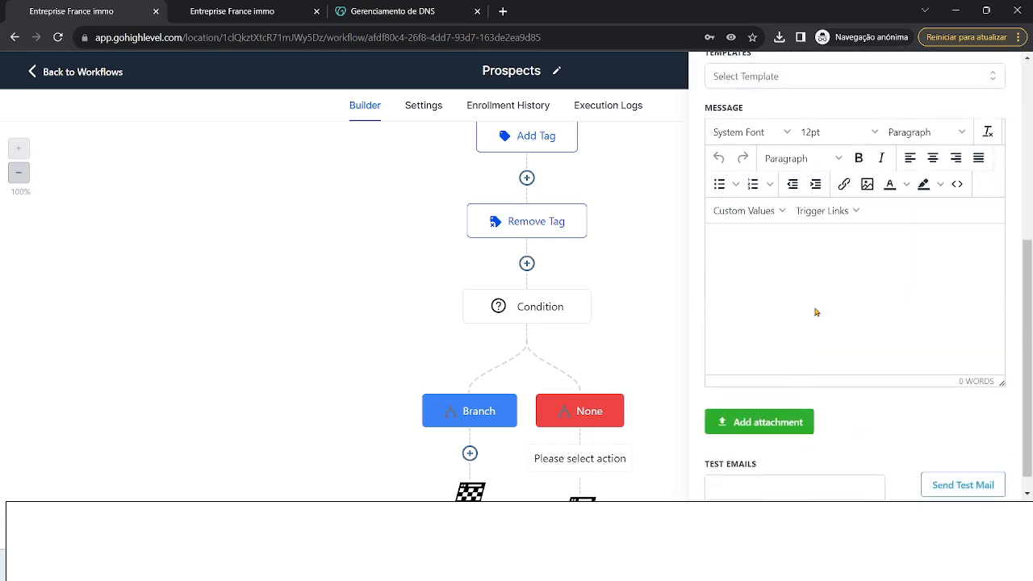
{"action": "type", "text": "s"}
{"action": "type", "text": "te"}
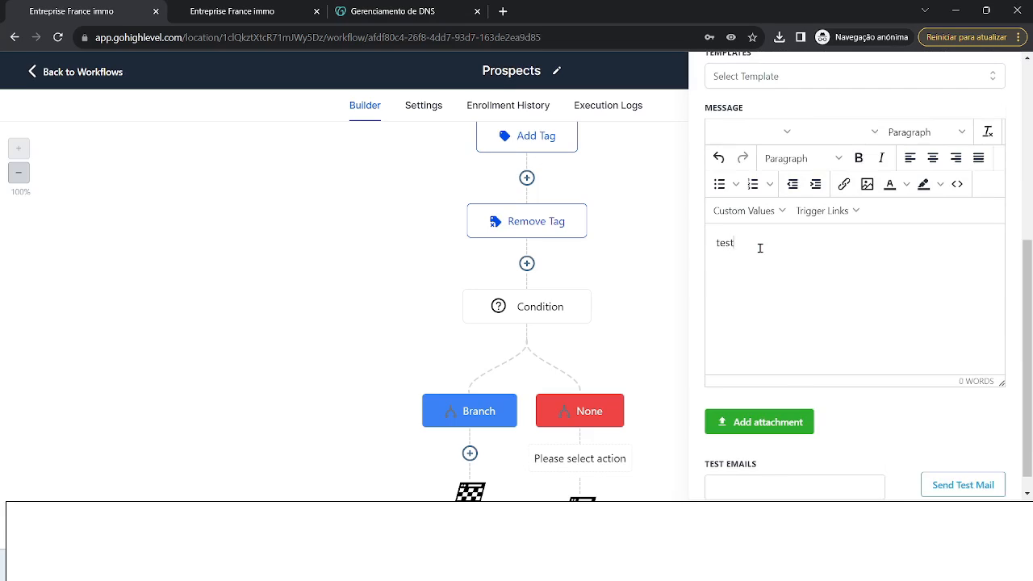
{"action": "left_click", "coordinate": [966, 524]}
{"action": "left_click", "coordinate": [982, 72]}
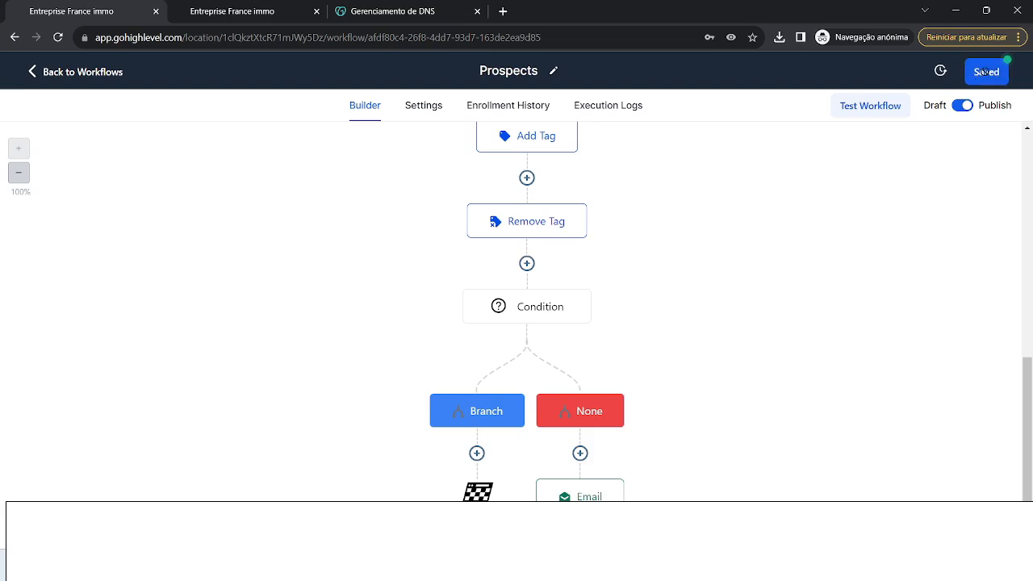
- Dismiss the saved confirmation message and review the Prospects workflow canvas
{"action": "scroll", "coordinate": [746, 250], "scroll_direction": "down", "scroll_amount": 1}
{"action": "scroll", "coordinate": [689, 270], "scroll_direction": "up", "scroll_amount": 3}
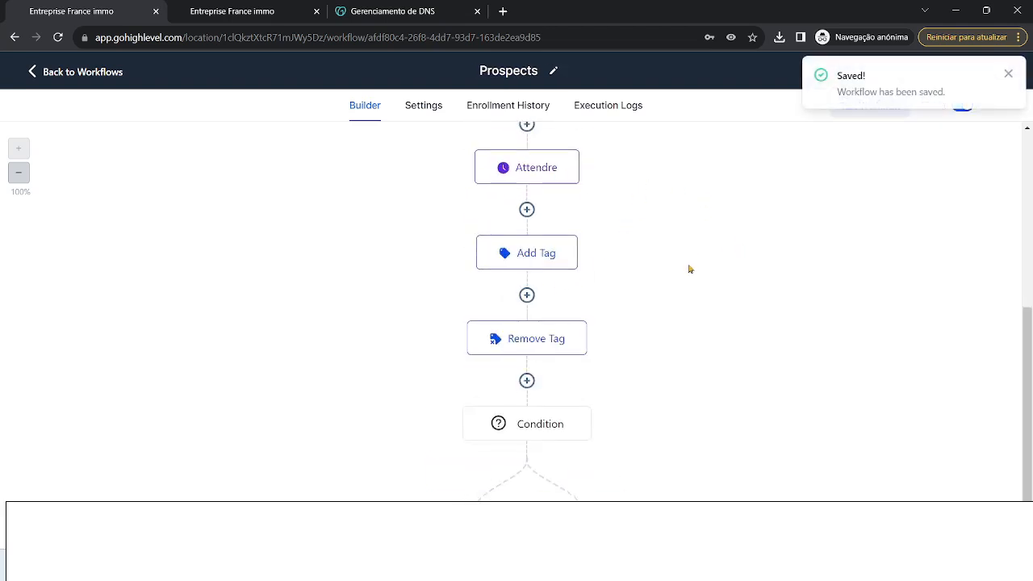
{"action": "scroll", "coordinate": [565, 300], "scroll_direction": "up", "scroll_amount": 2}
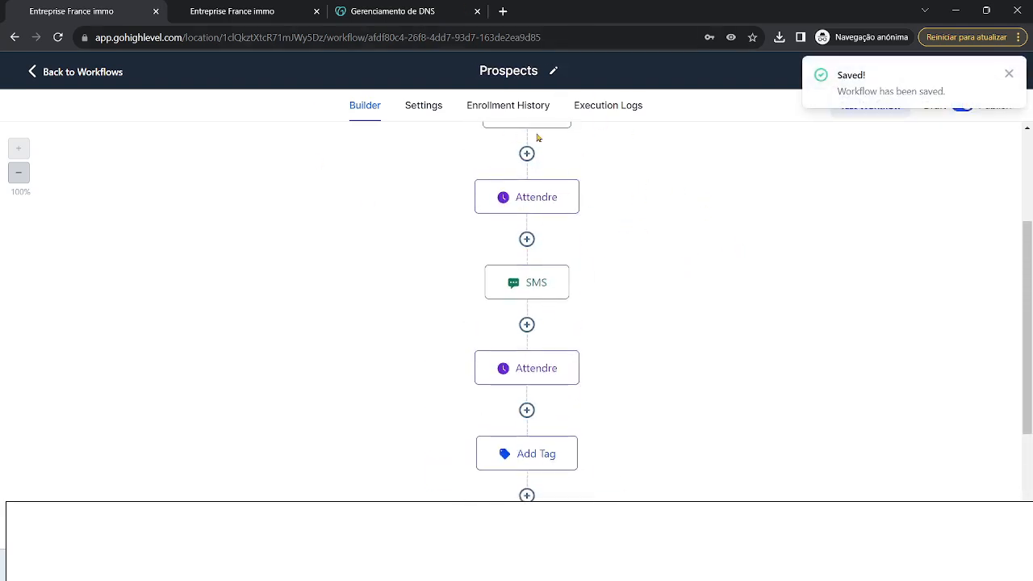
{"action": "scroll", "coordinate": [762, 312], "scroll_direction": "up", "scroll_amount": 2}
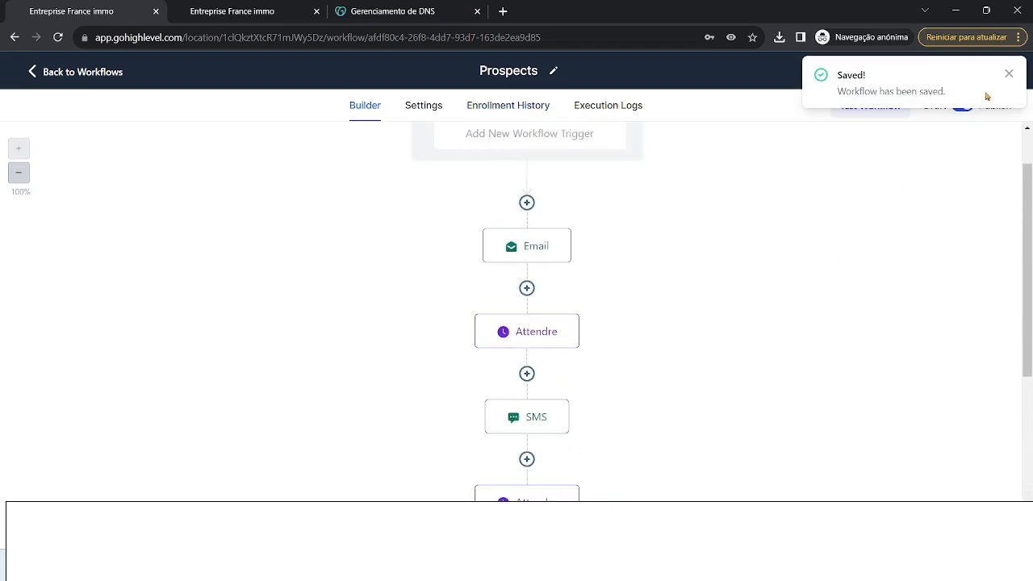
{"action": "left_click", "coordinate": [1009, 74]}
{"action": "scroll", "coordinate": [694, 207], "scroll_direction": "down", "scroll_amount": 3}
{"action": "scroll", "coordinate": [634, 205], "scroll_direction": "up", "scroll_amount": 2}
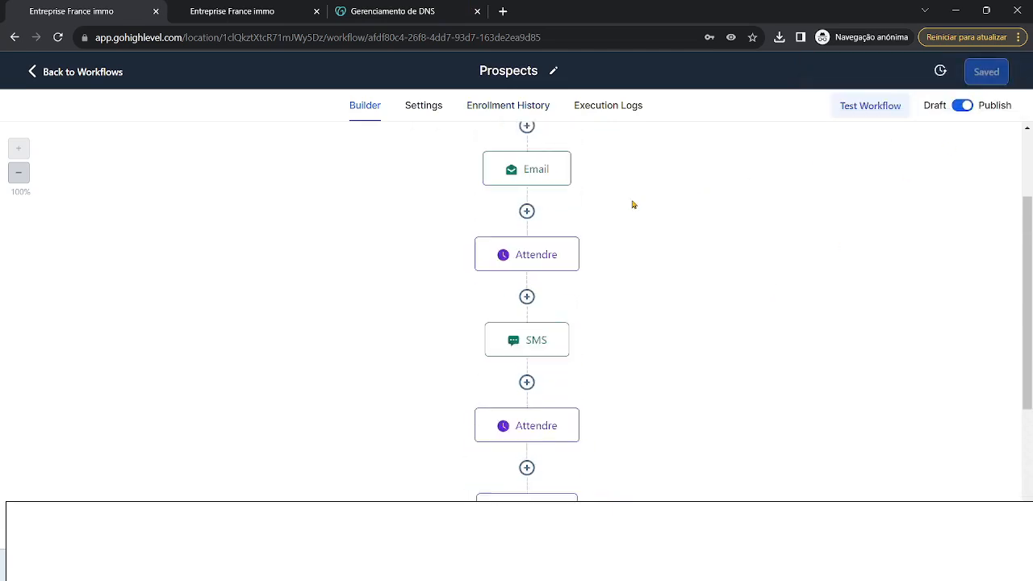
{"action": "scroll", "coordinate": [590, 313], "scroll_direction": "down", "scroll_amount": 5}
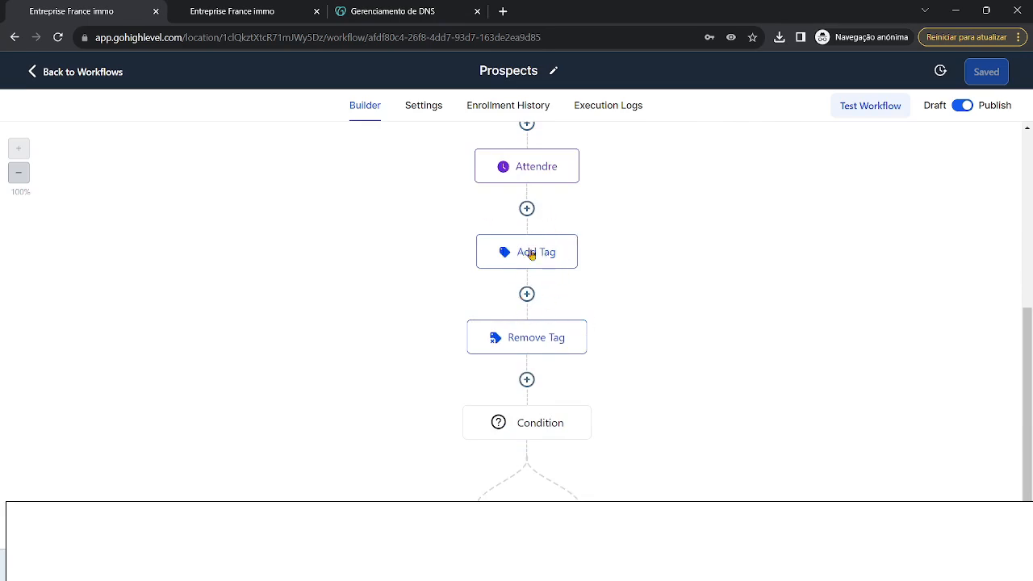
- Delete the Remove Tag step from the Branch path, confirming the deletion
{"action": "left_click", "coordinate": [584, 322]}
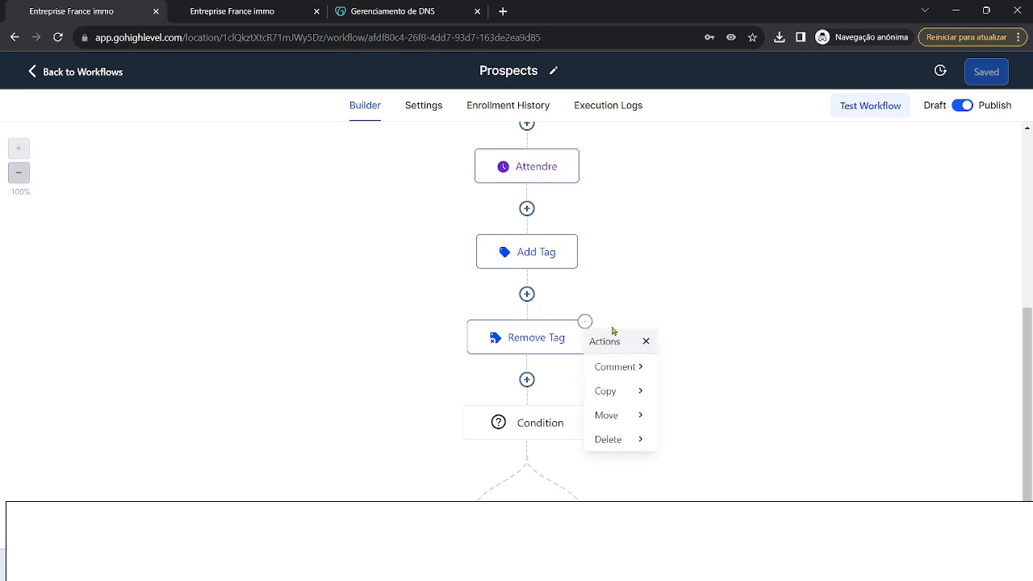
{"action": "left_click", "coordinate": [627, 439]}
{"action": "left_click", "coordinate": [684, 369]}
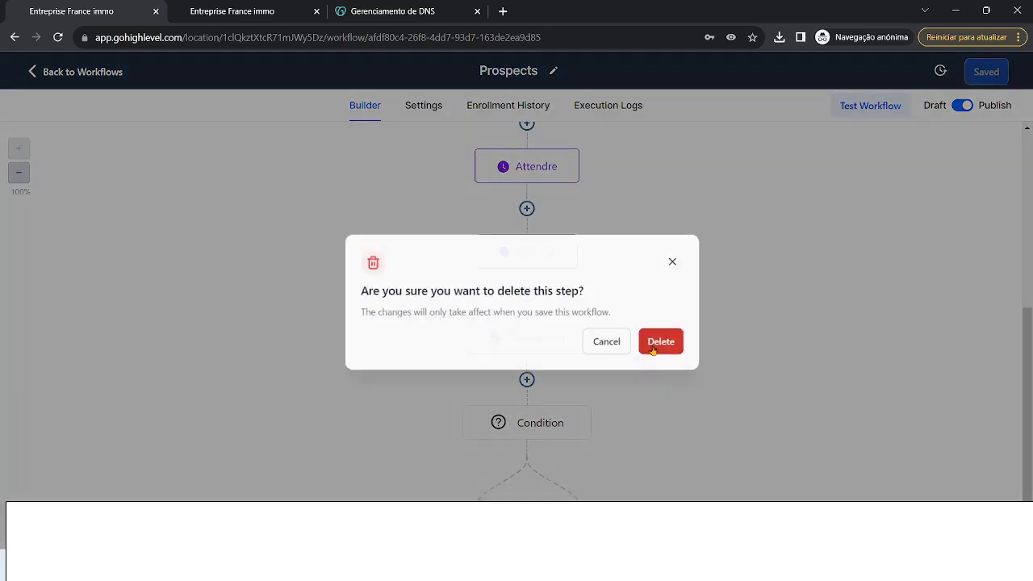
{"action": "left_click", "coordinate": [659, 343]}
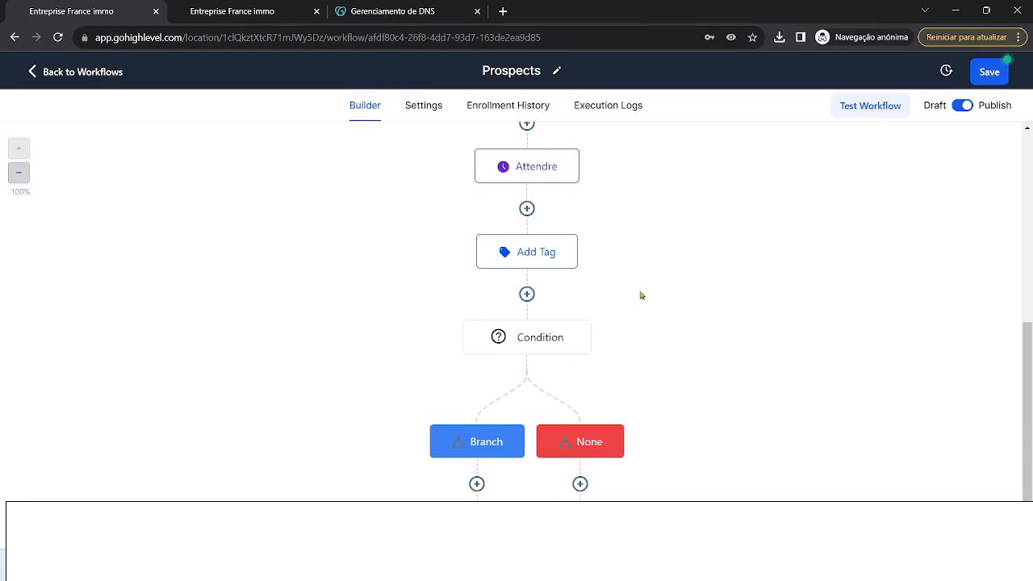
{"action": "scroll", "coordinate": [677, 291], "scroll_direction": "down", "scroll_amount": 2}
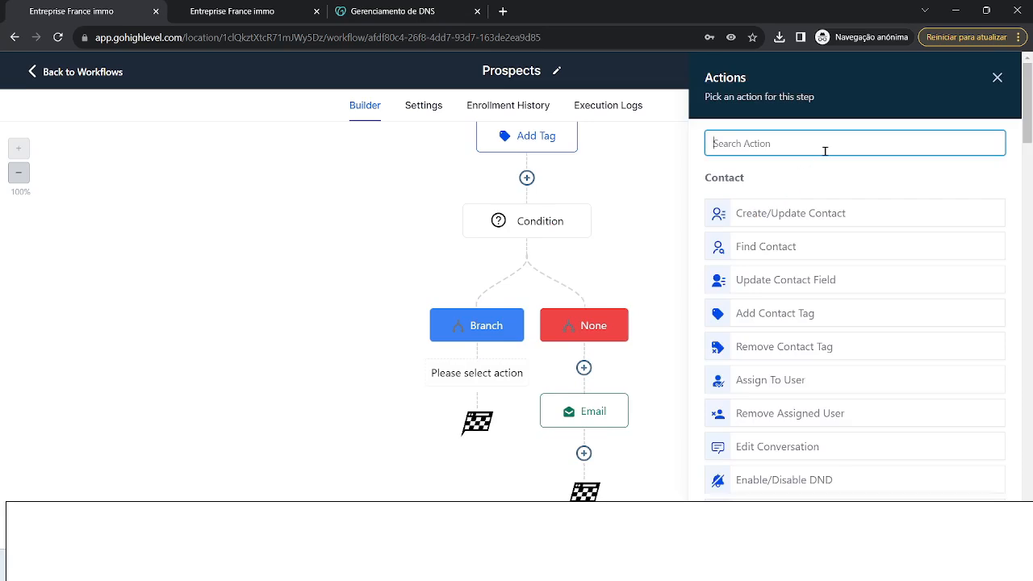
{"action": "type", "text": "wo"}
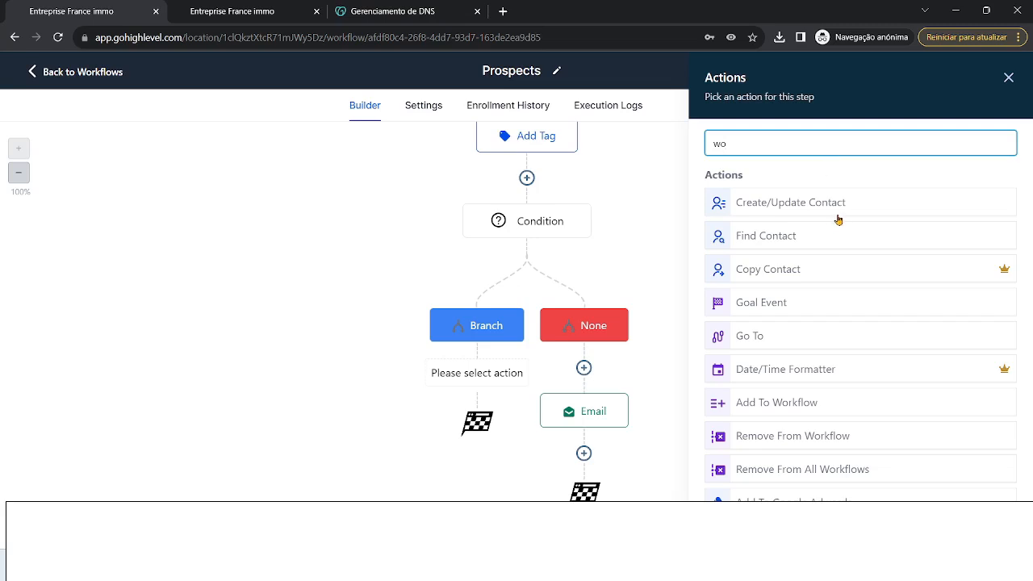
{"action": "type", "text": "rk"}
{"action": "left_click", "coordinate": [792, 404]}
{"action": "left_click", "coordinate": [856, 242]}
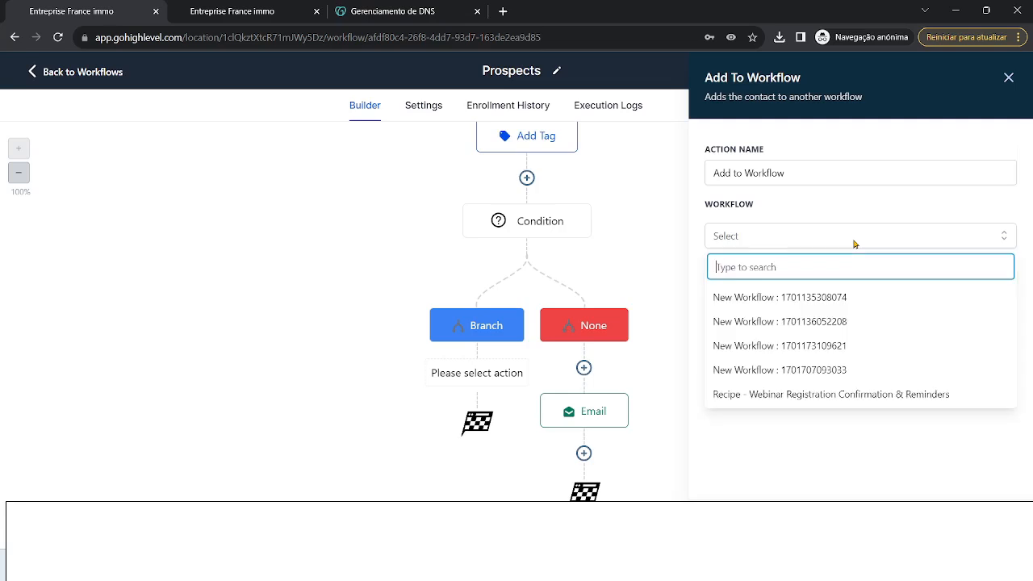
{"action": "left_click", "coordinate": [795, 322]}
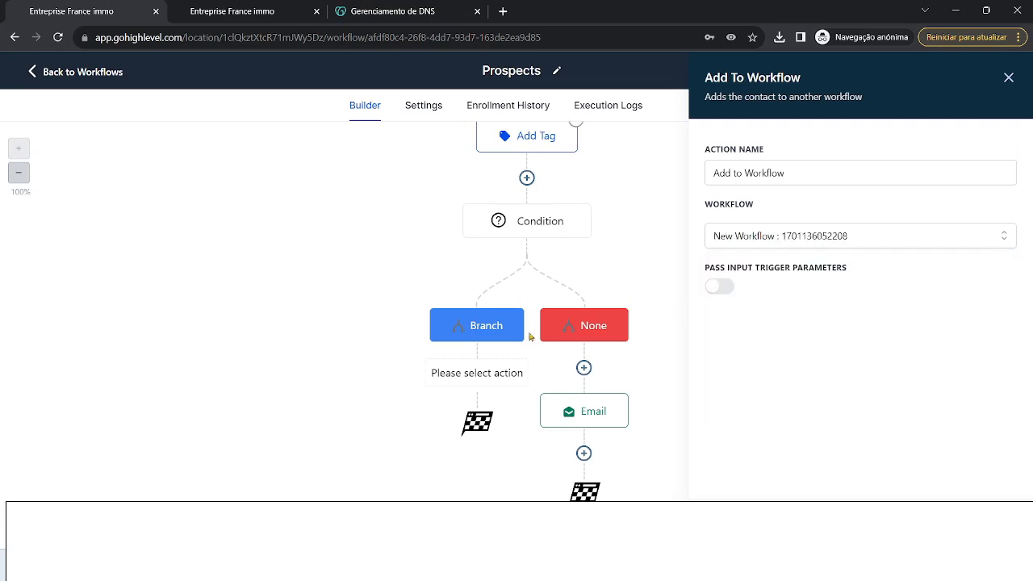
{"action": "left_click", "coordinate": [975, 529]}
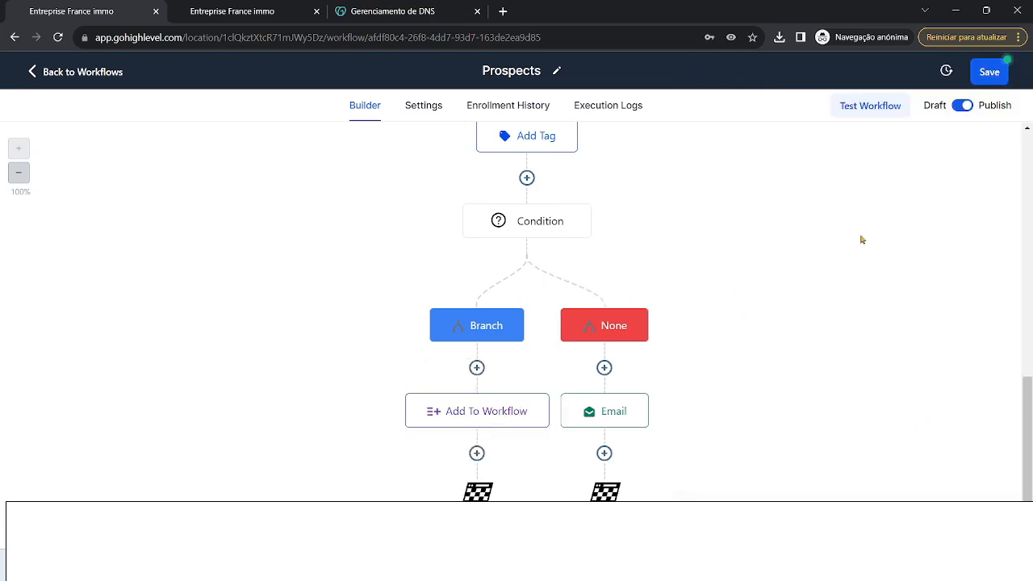
{"action": "scroll", "coordinate": [635, 265], "scroll_direction": "up", "scroll_amount": 1}
{"action": "scroll", "coordinate": [635, 268], "scroll_direction": "up", "scroll_amount": 1}
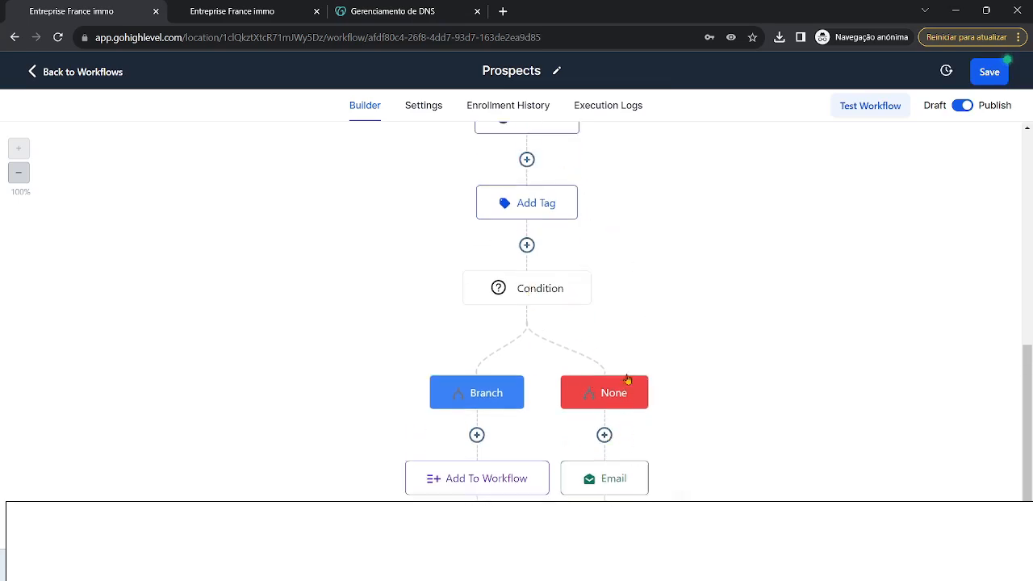
{"action": "scroll", "coordinate": [627, 377], "scroll_direction": "down", "scroll_amount": 1}
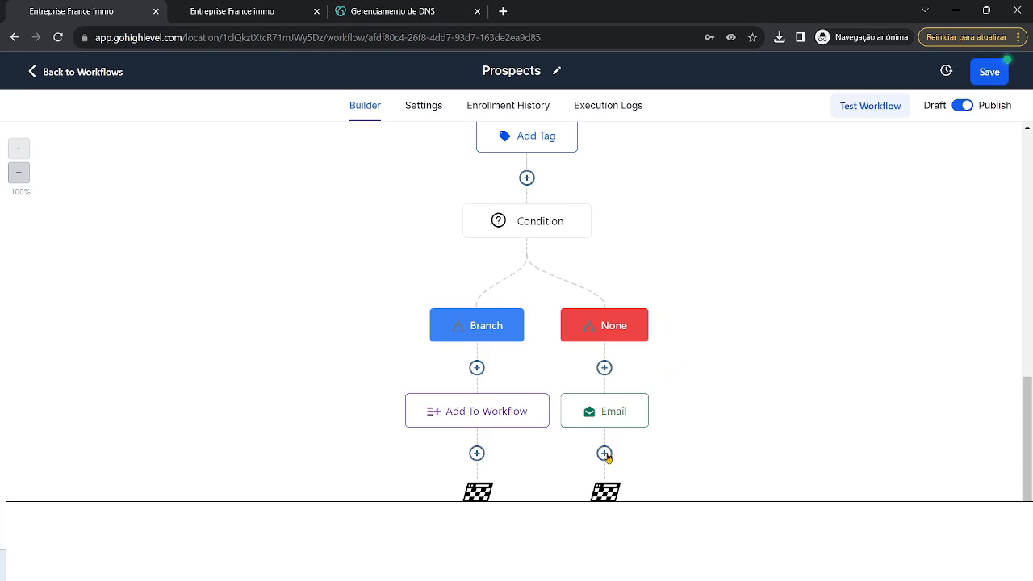
- Try a Send Internal Notification action with type SMS, then discard it unsaved
{"action": "scroll", "coordinate": [915, 382], "scroll_direction": "down", "scroll_amount": 4}
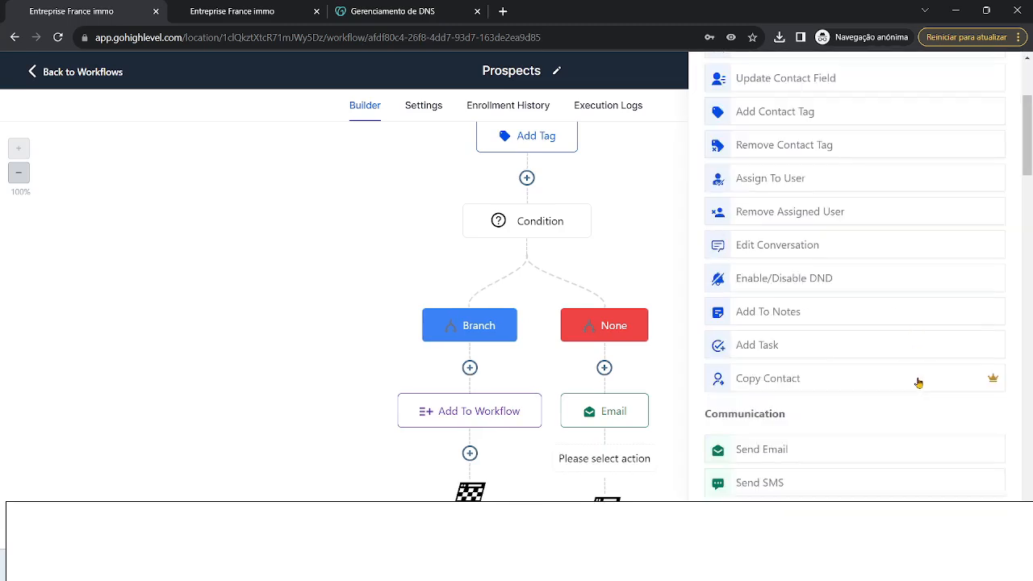
{"action": "scroll", "coordinate": [928, 379], "scroll_direction": "down", "scroll_amount": 6}
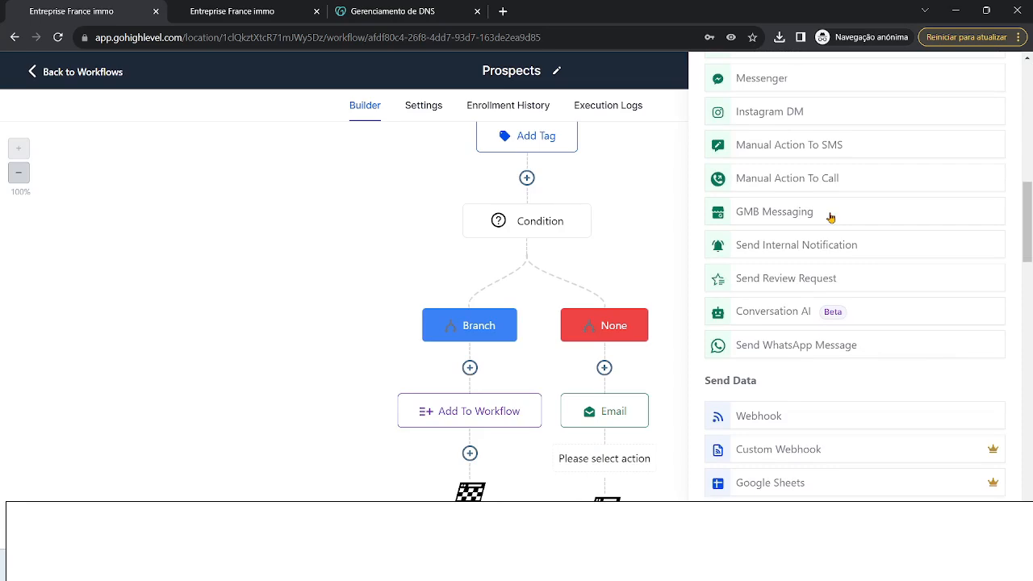
{"action": "left_click", "coordinate": [835, 254]}
{"action": "left_click", "coordinate": [807, 235]}
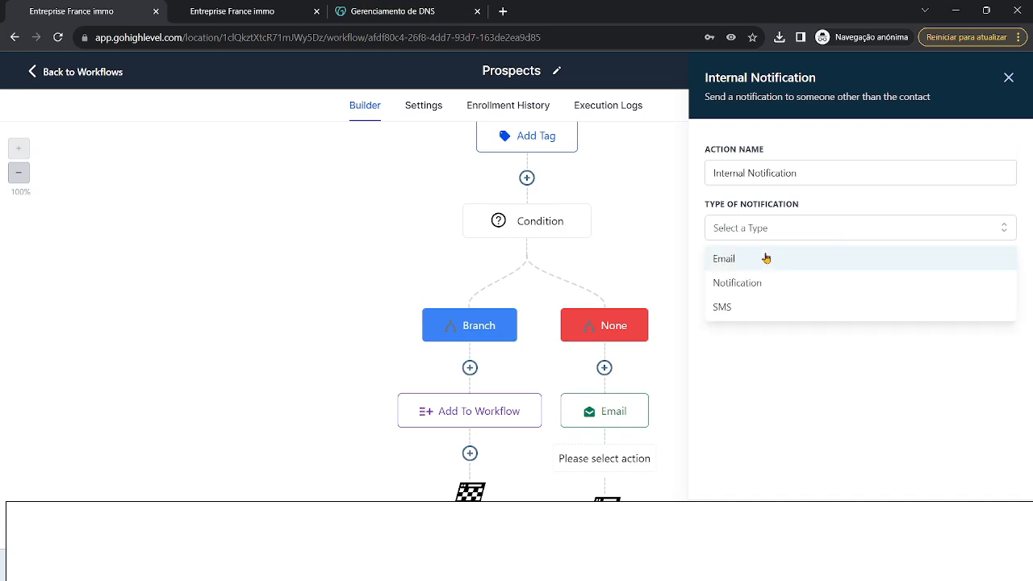
{"action": "left_click", "coordinate": [749, 305]}
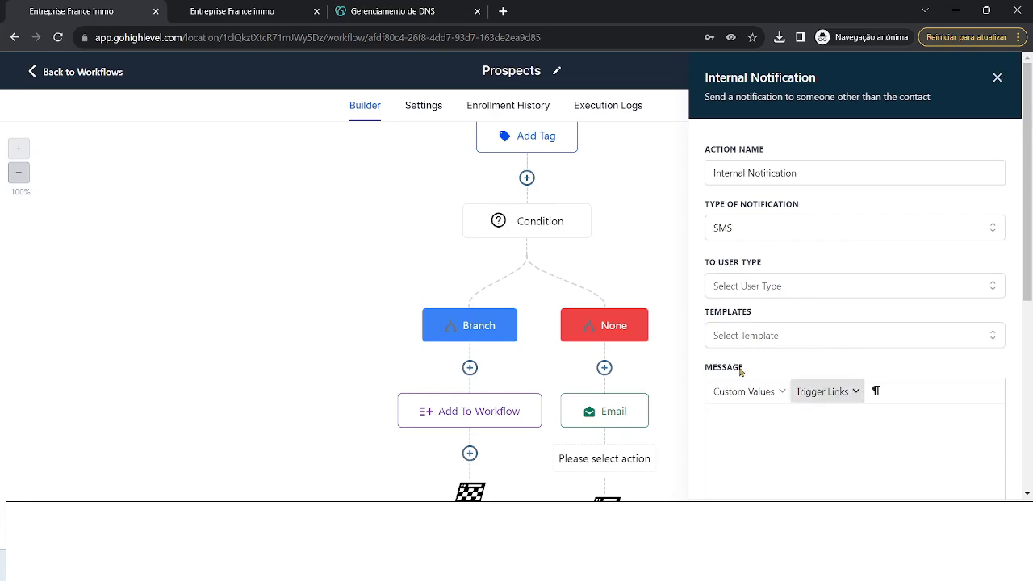
{"action": "left_click", "coordinate": [997, 77]}
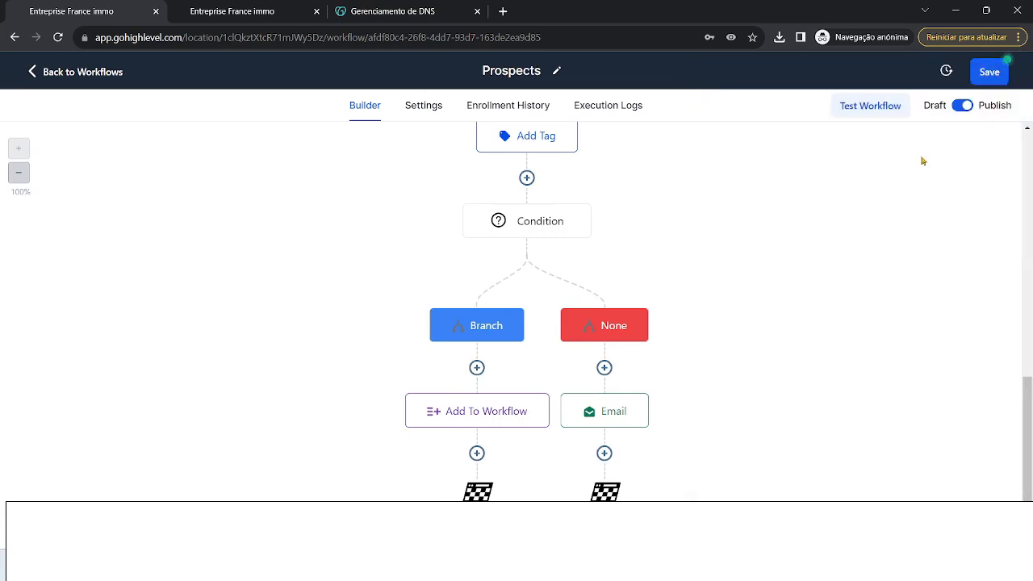
{"action": "left_click", "coordinate": [611, 453]}
{"action": "scroll", "coordinate": [743, 330], "scroll_direction": "down", "scroll_amount": 9}
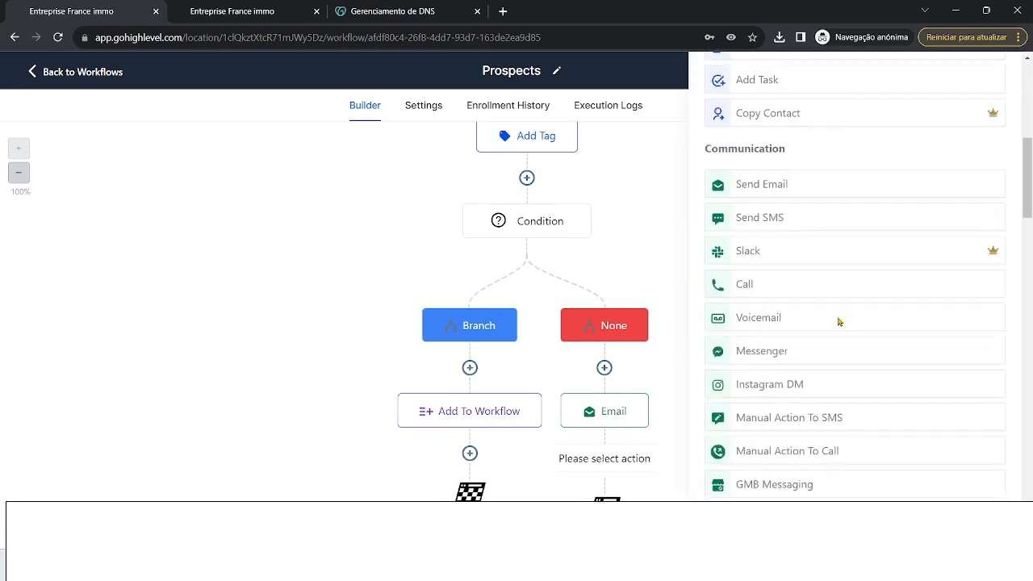
{"action": "scroll", "coordinate": [885, 364], "scroll_direction": "down", "scroll_amount": 7}
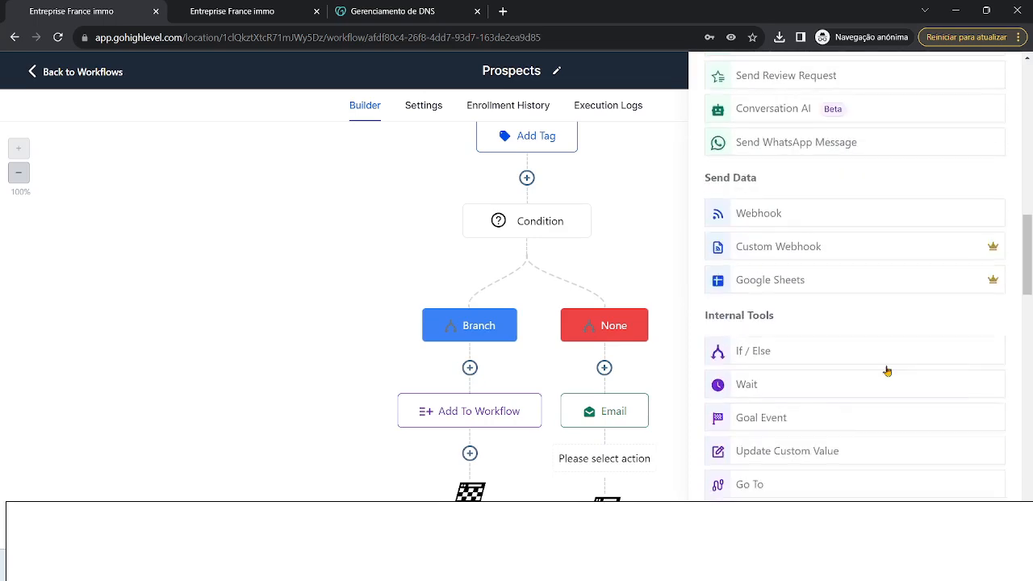
{"action": "scroll", "coordinate": [885, 374], "scroll_direction": "down", "scroll_amount": 8}
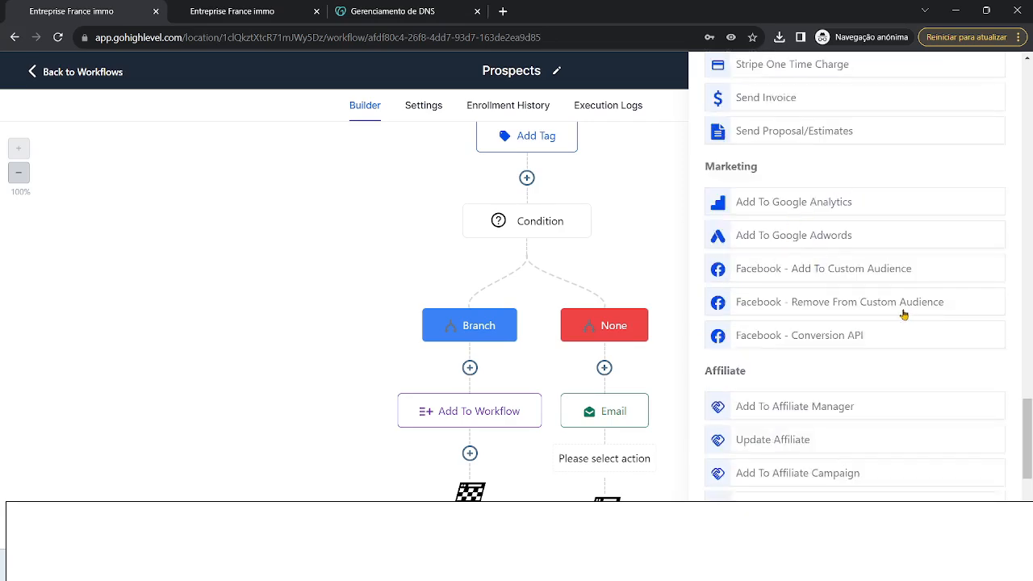
{"action": "scroll", "coordinate": [920, 244], "scroll_direction": "down", "scroll_amount": 1}
{"action": "scroll", "coordinate": [921, 245], "scroll_direction": "down", "scroll_amount": 5}
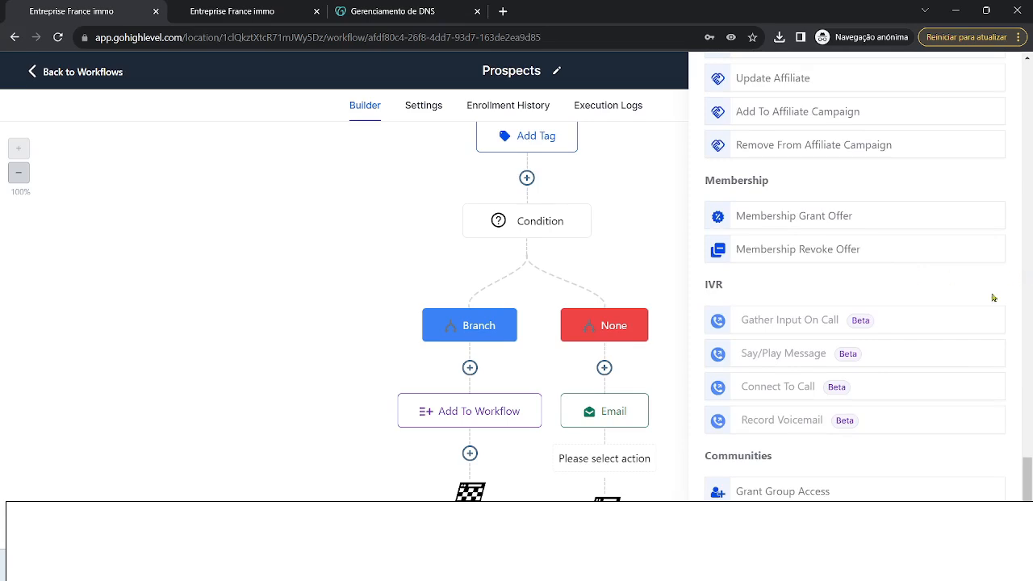
{"action": "scroll", "coordinate": [890, 318], "scroll_direction": "up", "scroll_amount": 12}
{"action": "scroll", "coordinate": [958, 115], "scroll_direction": "up", "scroll_amount": 10}
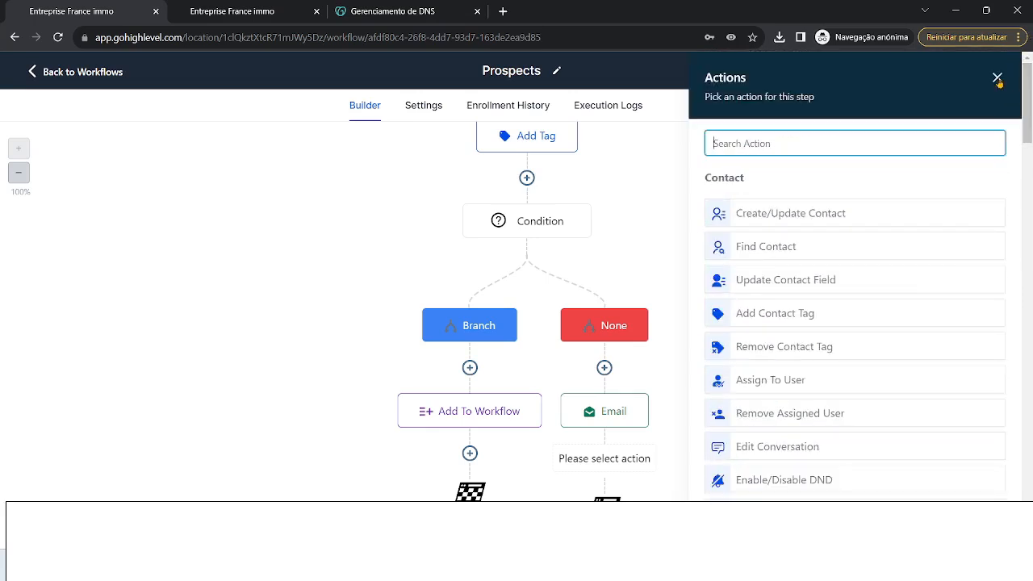
{"action": "left_click", "coordinate": [997, 78]}
{"action": "scroll", "coordinate": [747, 356], "scroll_direction": "up", "scroll_amount": 6}
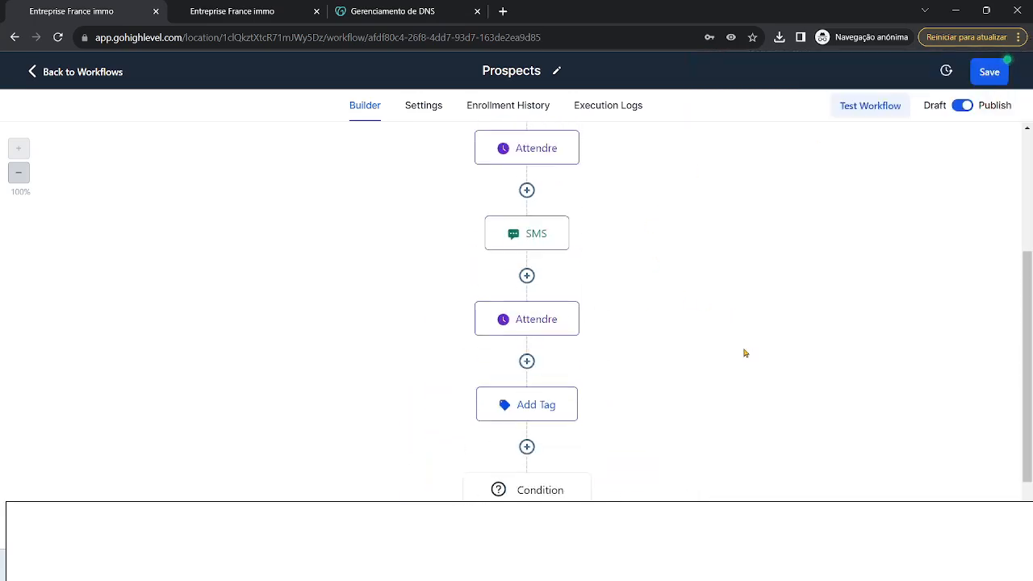